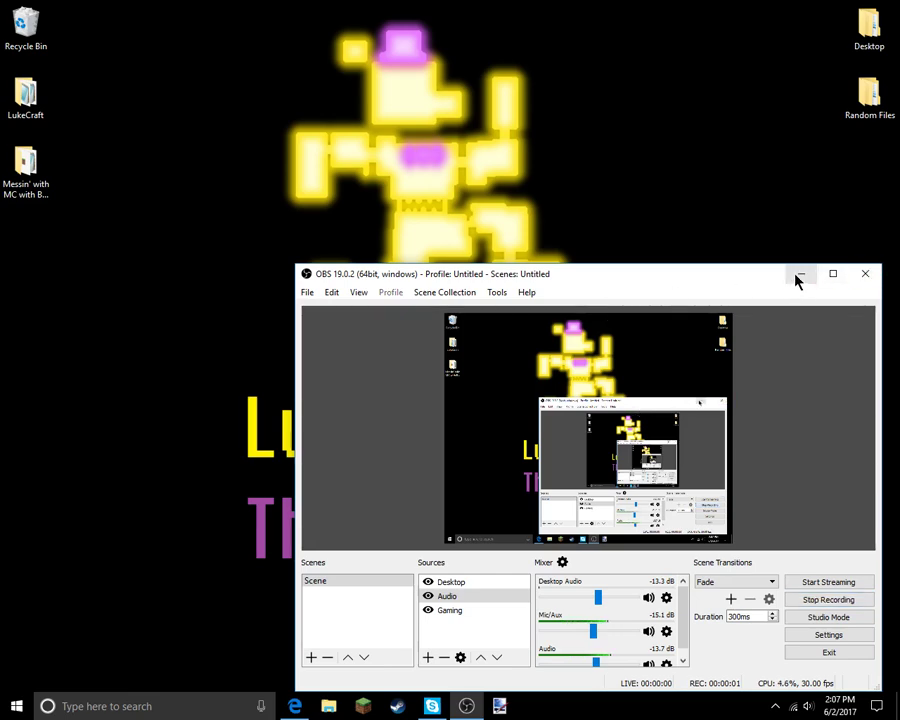
- Hide the OBS Studio window to the taskbar and restore it, twice
left_click(799, 276)
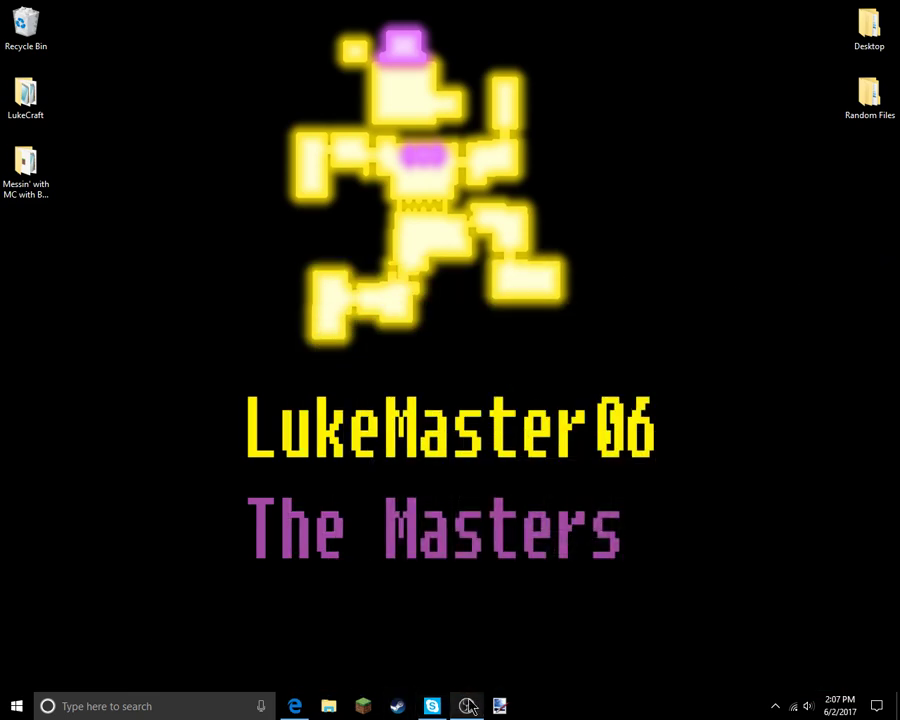
left_click(466, 704)
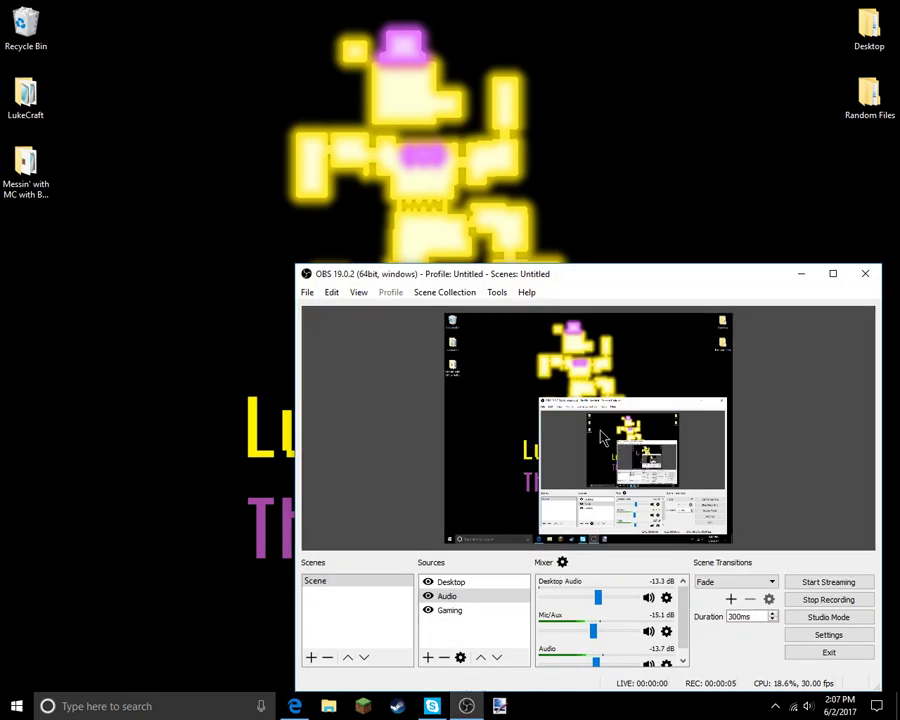
left_click(801, 276)
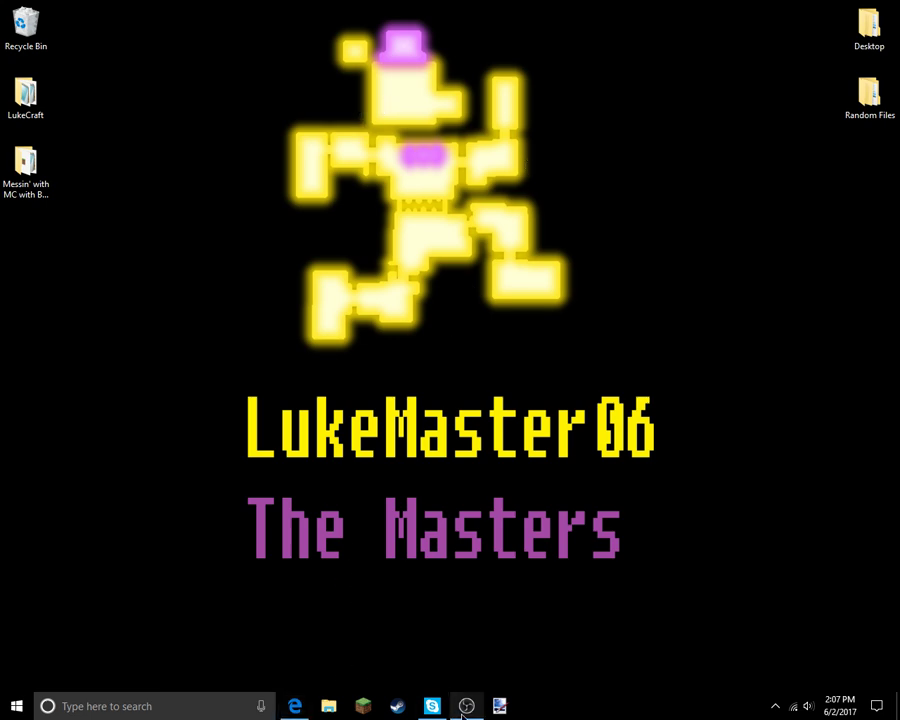
left_click(466, 705)
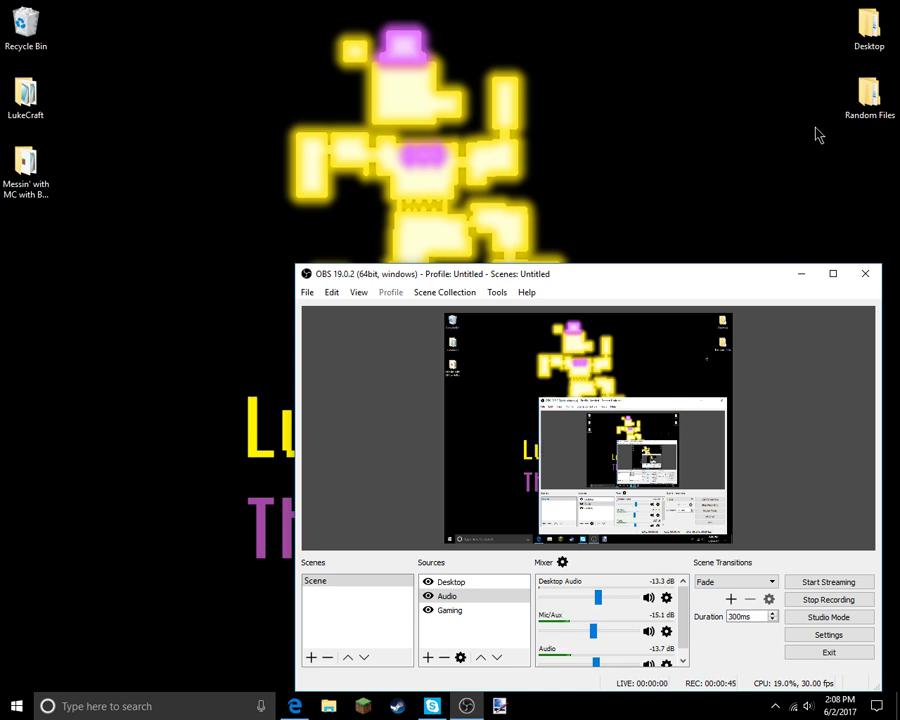
- Minimize OBS, switch to Edge, and enter minecraft.net in a new tab
left_click(800, 279)
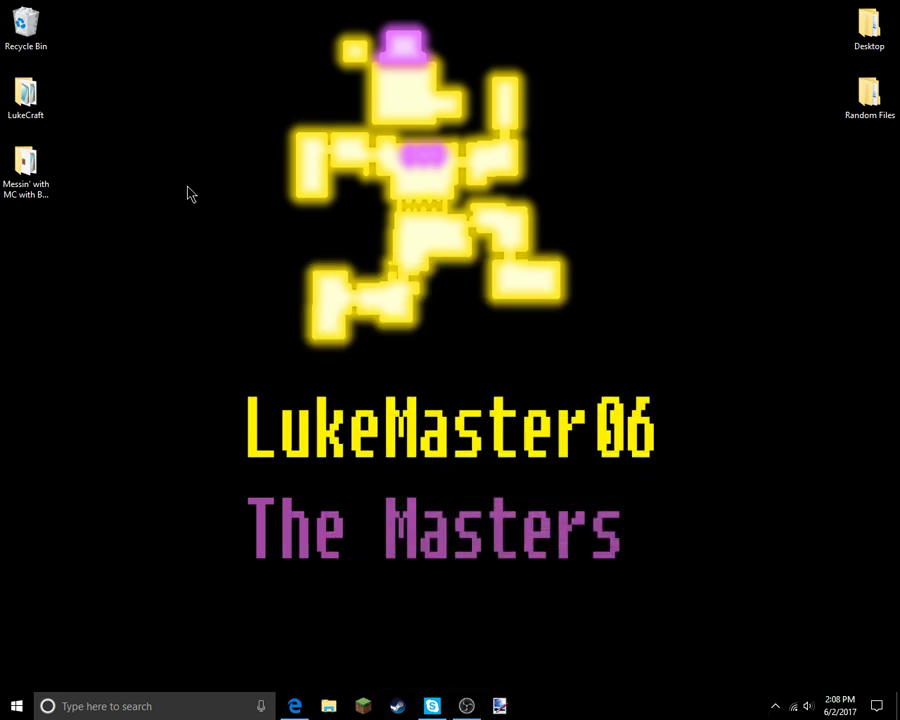
key("alt+Tab")
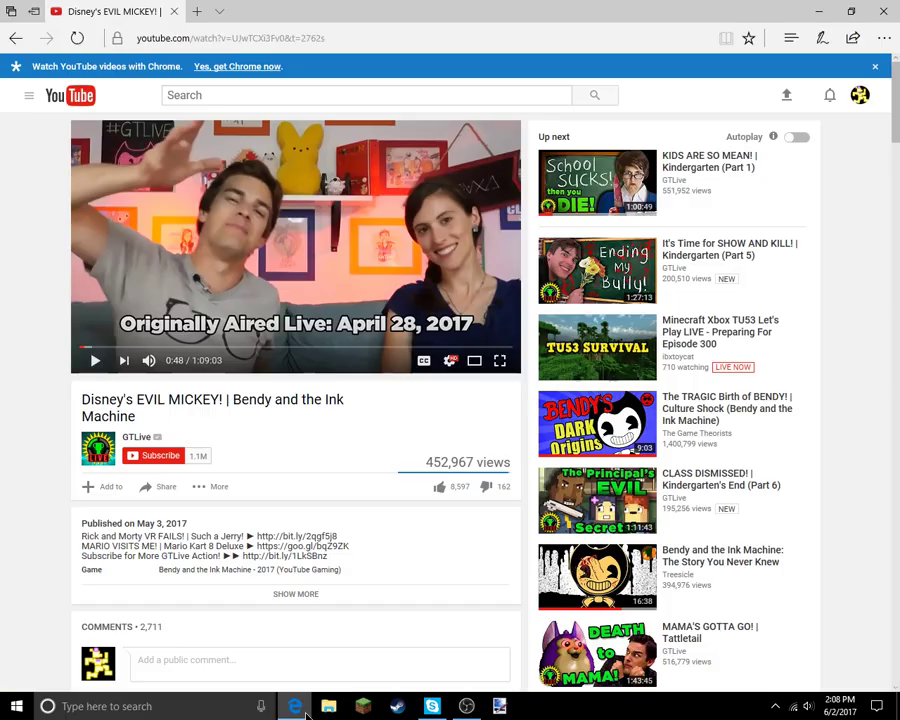
key("ctrl+t")
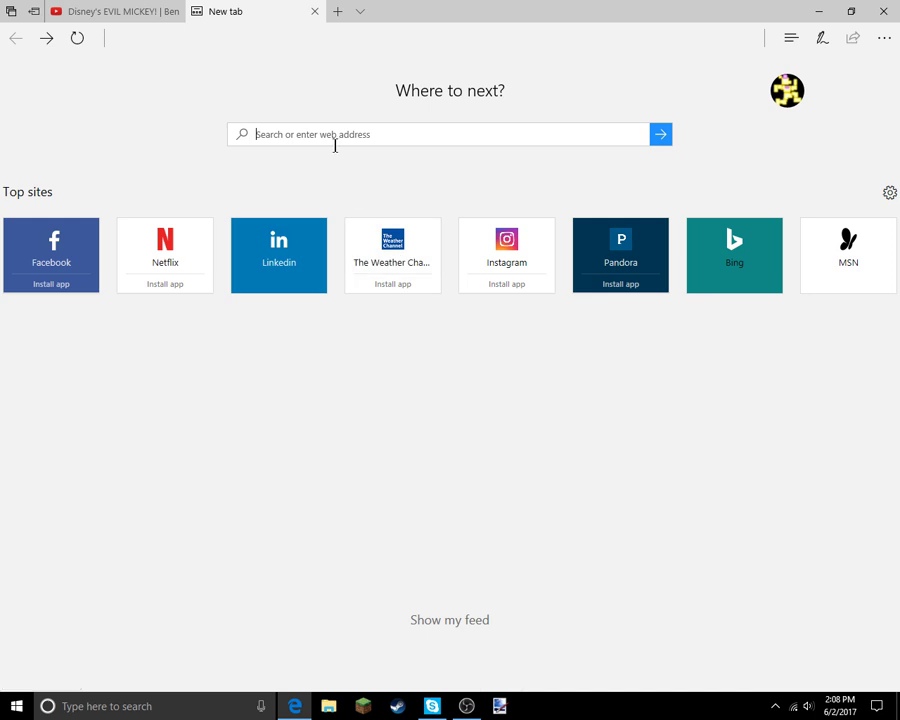
type("minecra")
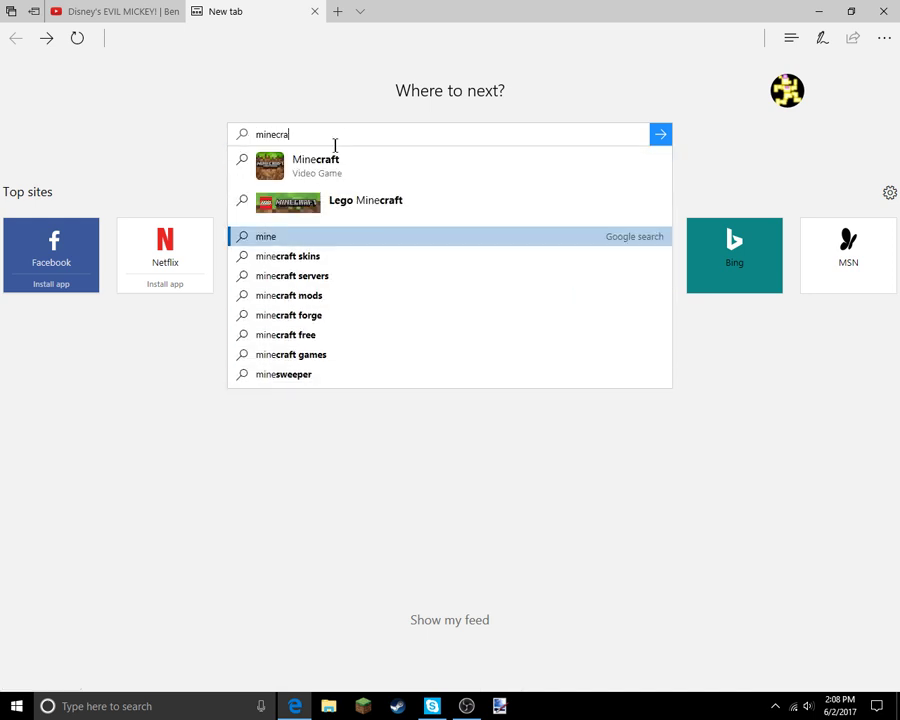
type("ft.net/en-us")
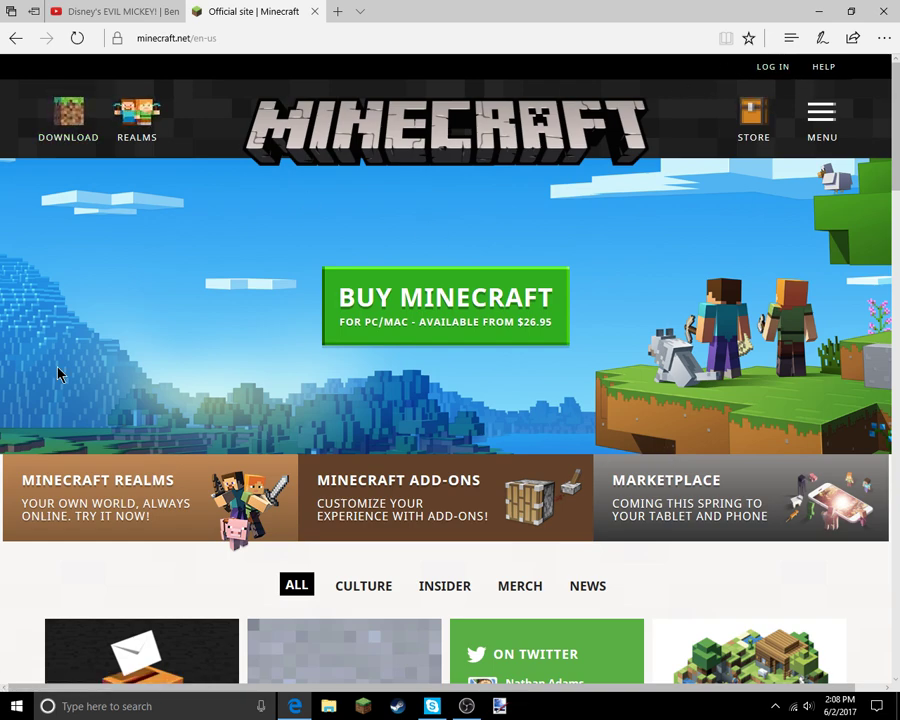
- Open the Minecraft Add-Ons page from Minecraft.net
scroll(200, 450, "down", 2)
scroll(490, 370, "up", 2)
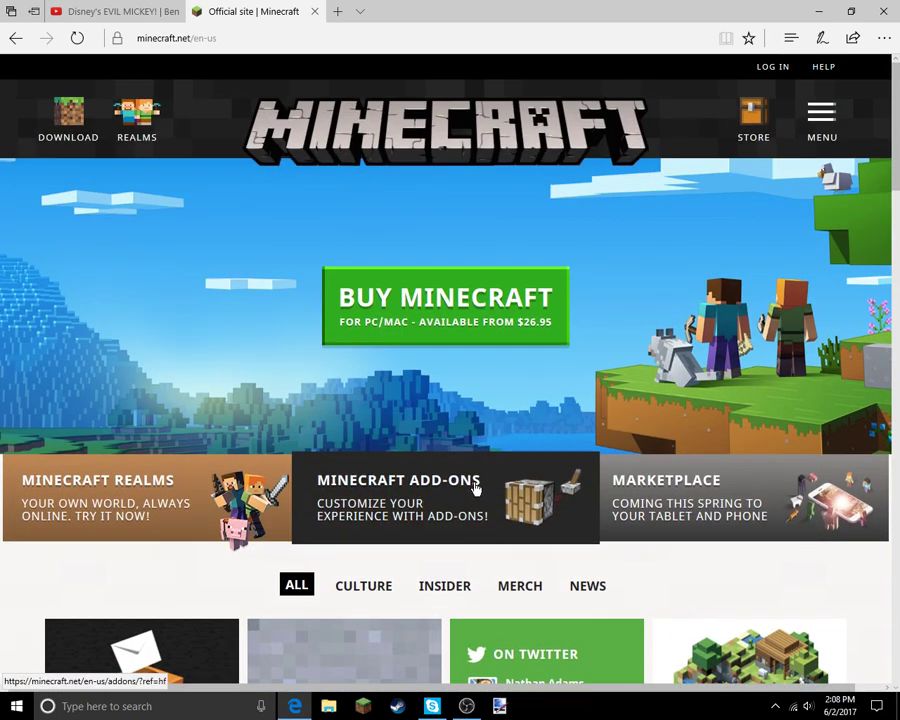
left_click(458, 498)
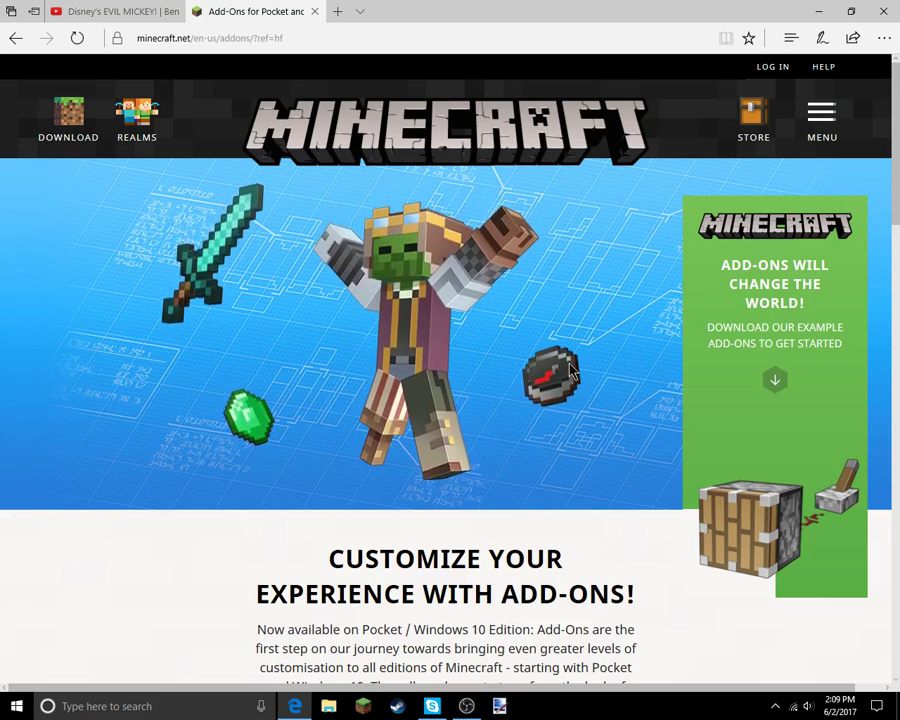
- Find the unmodified files paragraph and follow its resource packs download link
scroll(570, 370, "down", 1)
scroll(570, 370, "down", 2)
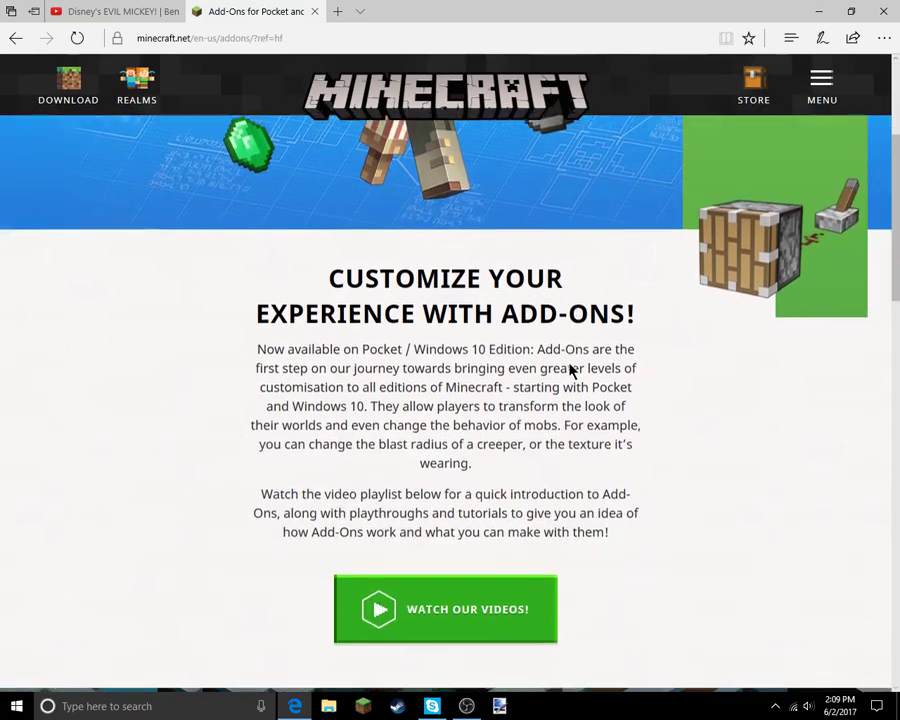
scroll(570, 370, "down", 3)
scroll(570, 370, "down", 1)
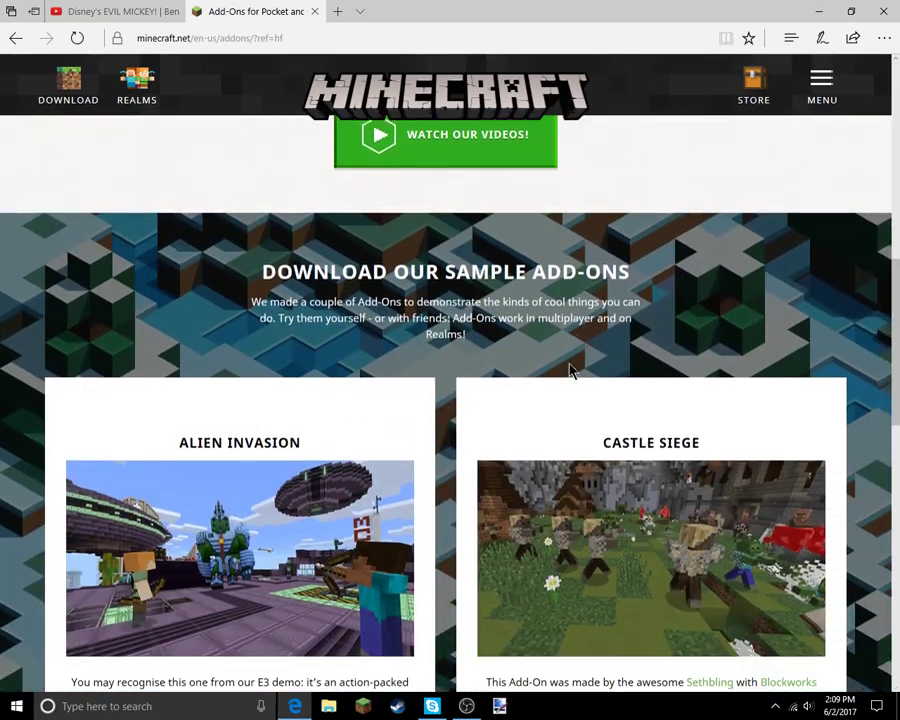
scroll(520, 300, "down", 2)
scroll(518, 288, "down", 3)
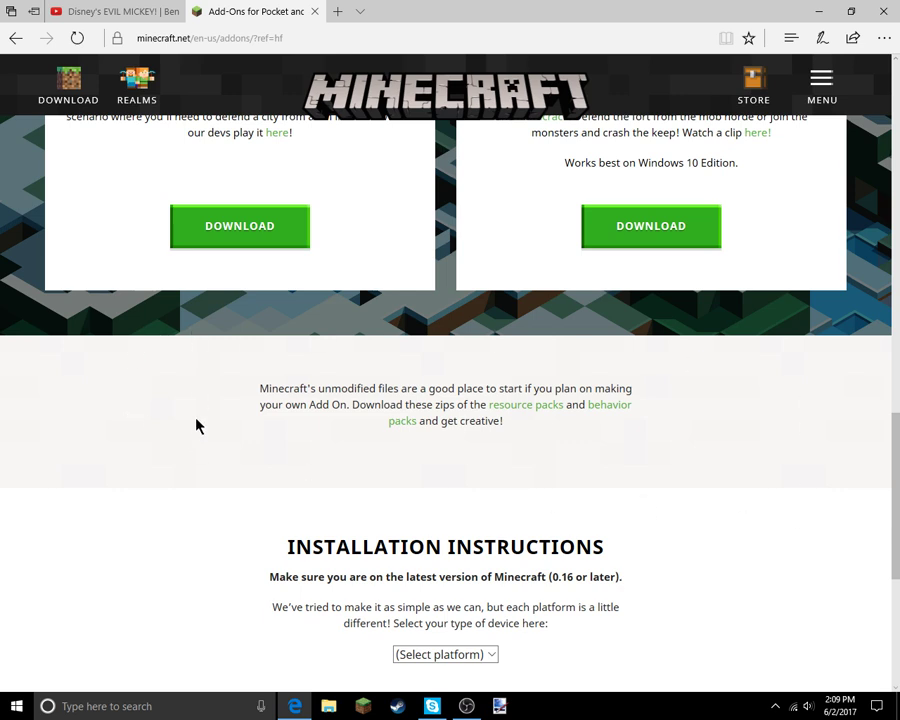
mouse_move(259, 390)
left_mouse_down()
mouse_move(491, 389)
mouse_move(412, 401)
mouse_move(241, 403)
mouse_move(241, 385)
left_mouse_up()
left_click(529, 407)
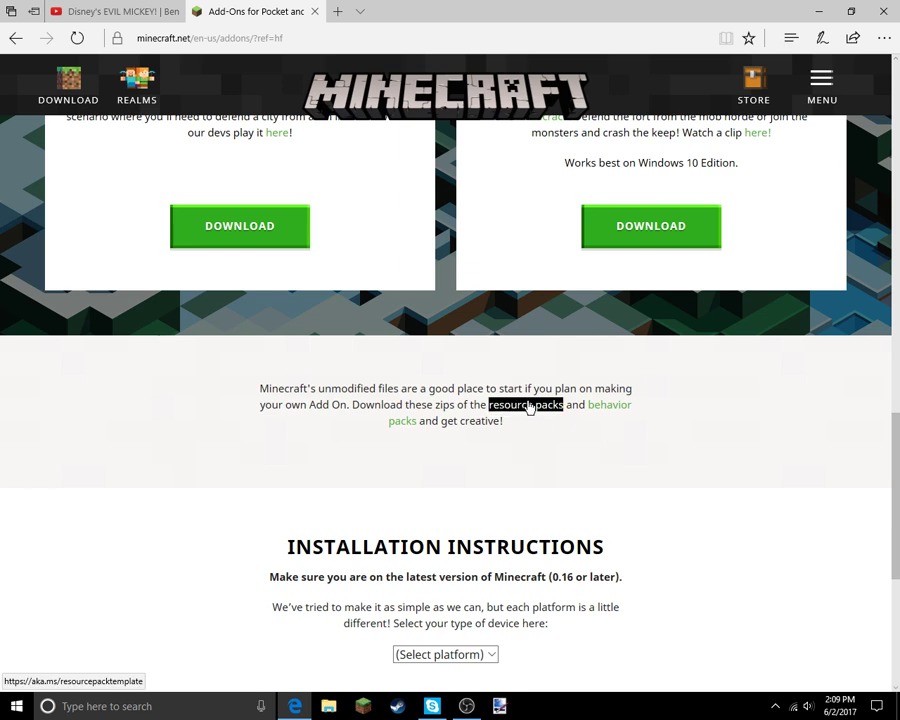
left_click(596, 408)
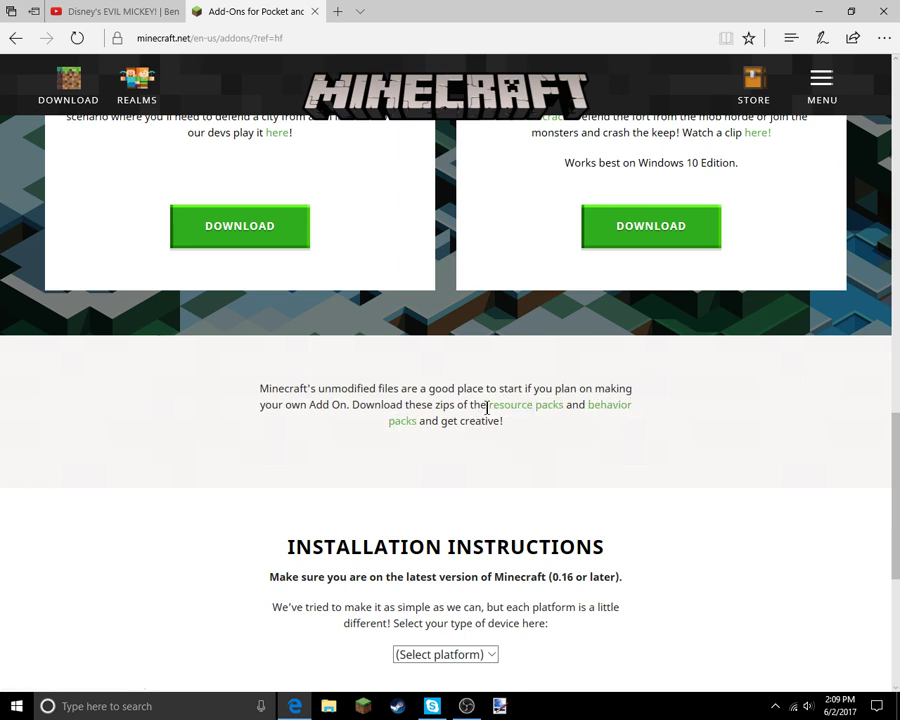
left_click(493, 406)
- Save Vanilla_Resource_Pack_1.1.0.zip and clear Edge's past downloads list
left_click(530, 406)
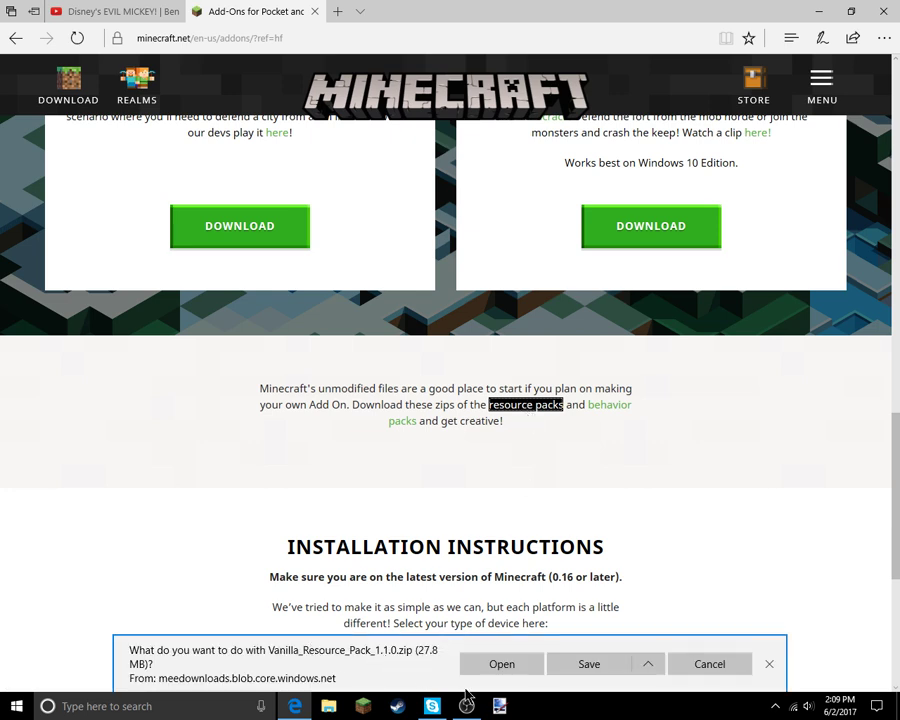
left_click(588, 665)
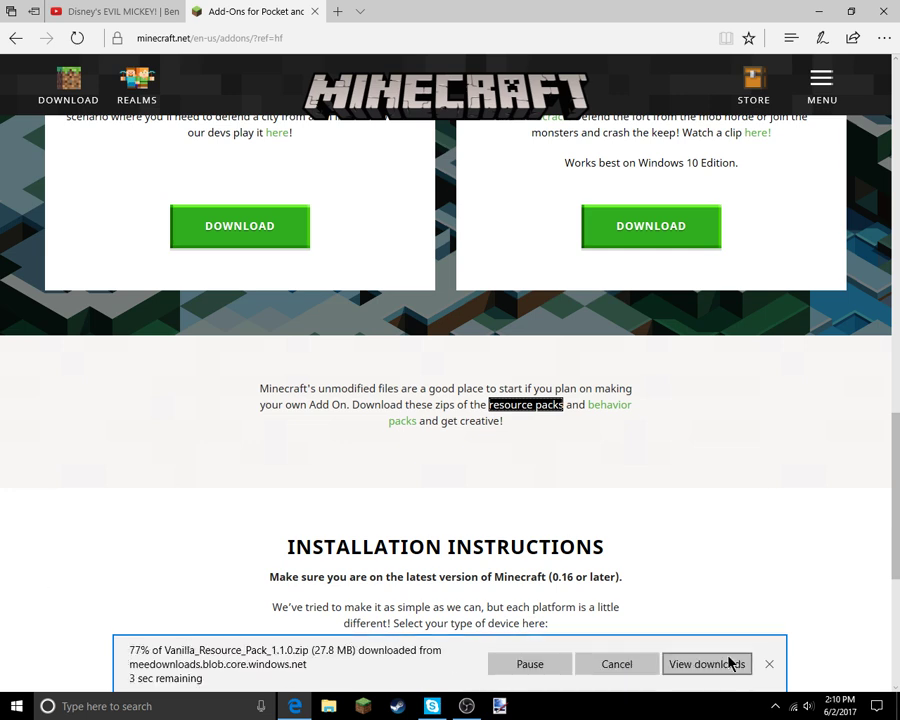
left_click(706, 664)
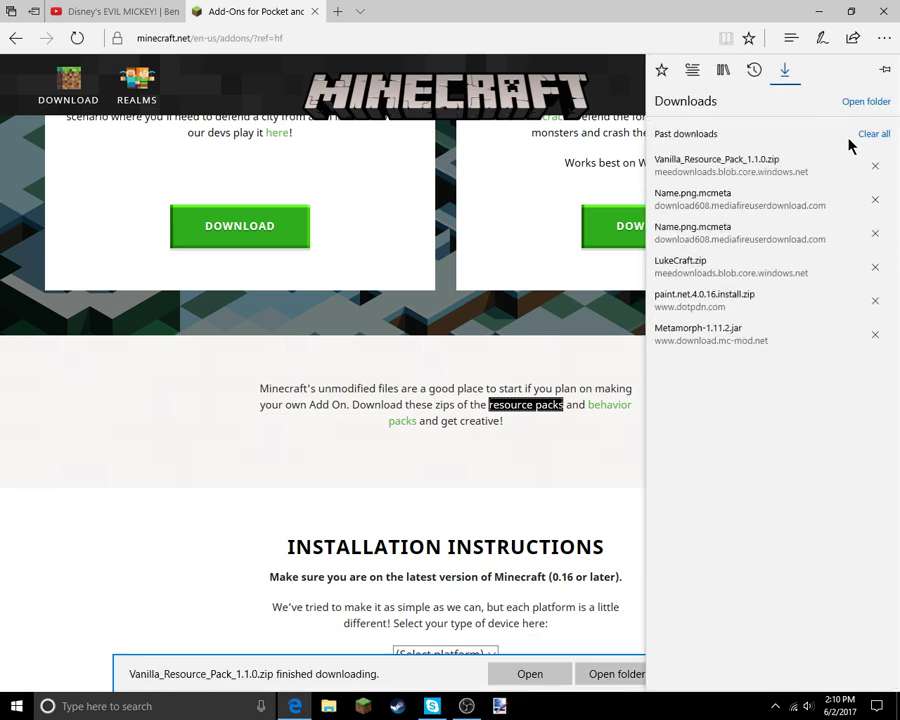
left_click(872, 133)
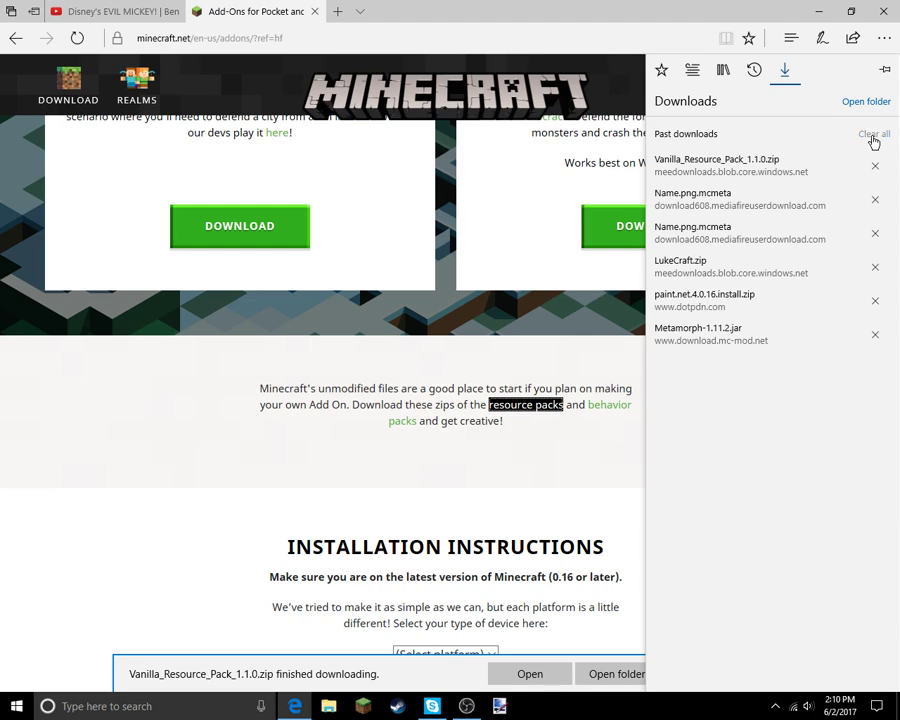
left_click(585, 462)
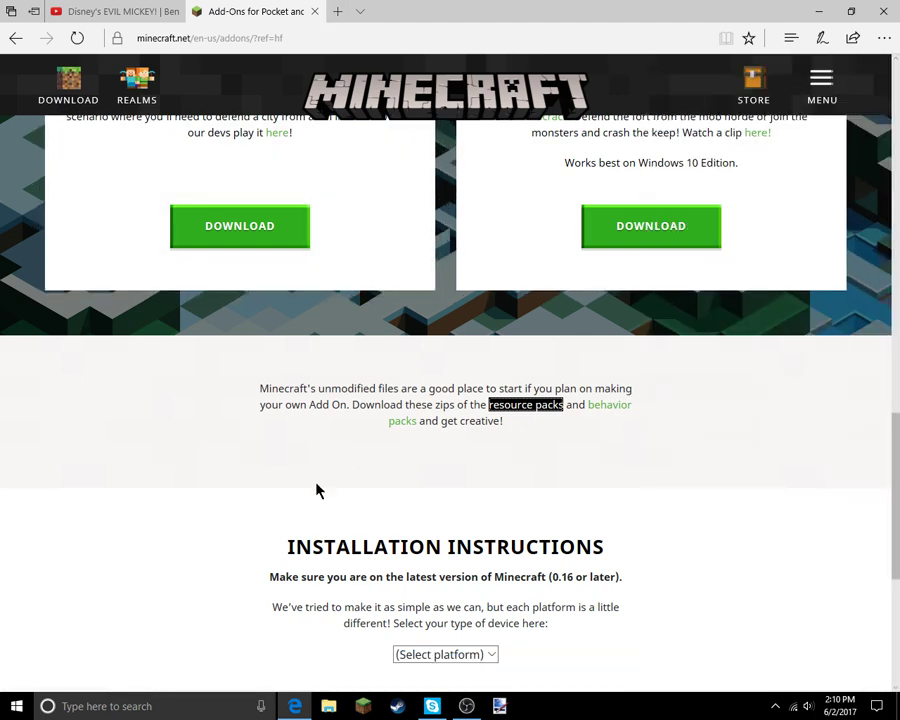
- Drag Vanilla_Resource_Pack_1.1.0.zip from the Downloads folder onto the desktop, then close Explorer
left_click(16, 706)
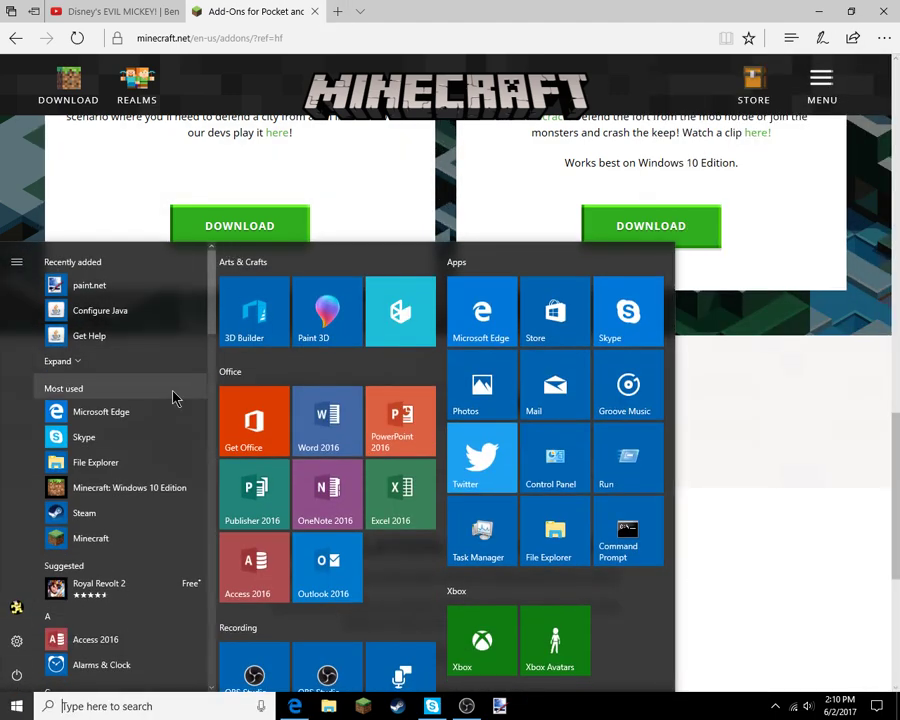
left_click(16, 706)
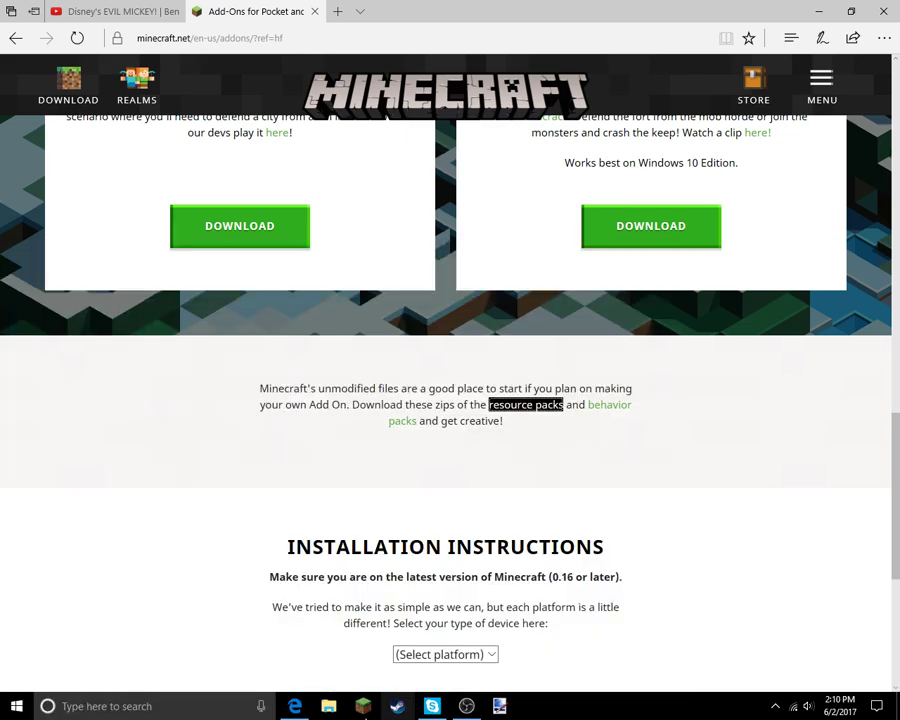
left_click(333, 710)
left_click(820, 11)
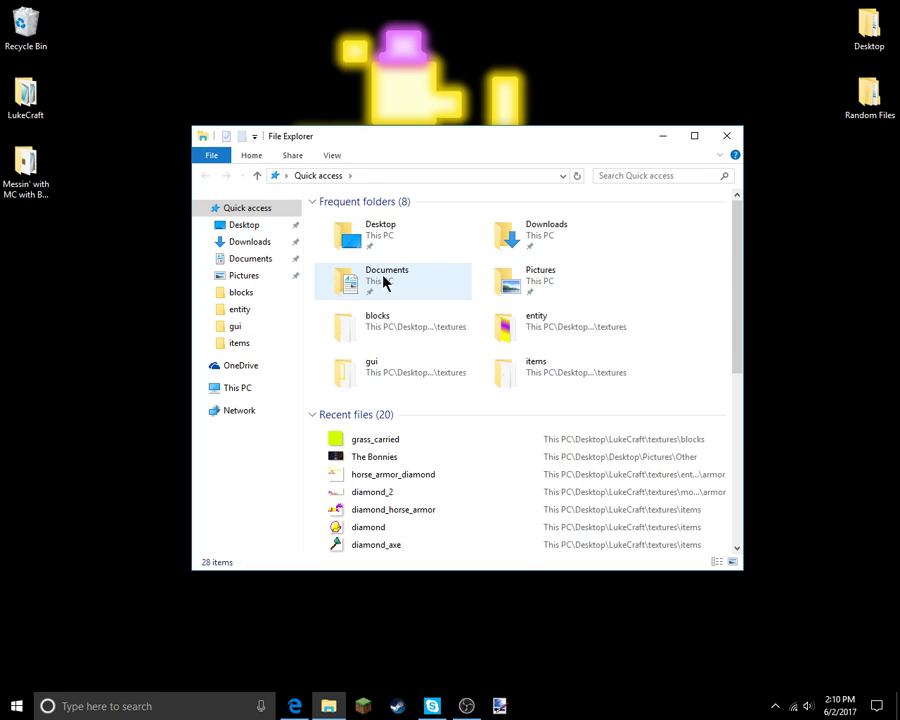
double_click(518, 240)
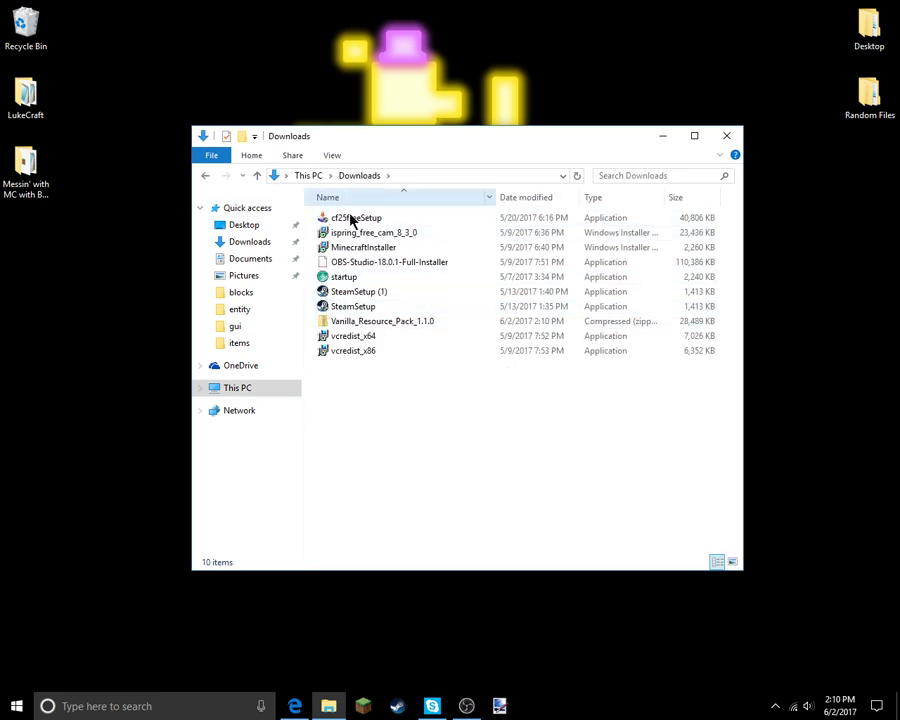
left_click(366, 322)
mouse_move(365, 321)
left_mouse_down()
mouse_move(45, 259)
mouse_move(41, 274)
left_mouse_up()
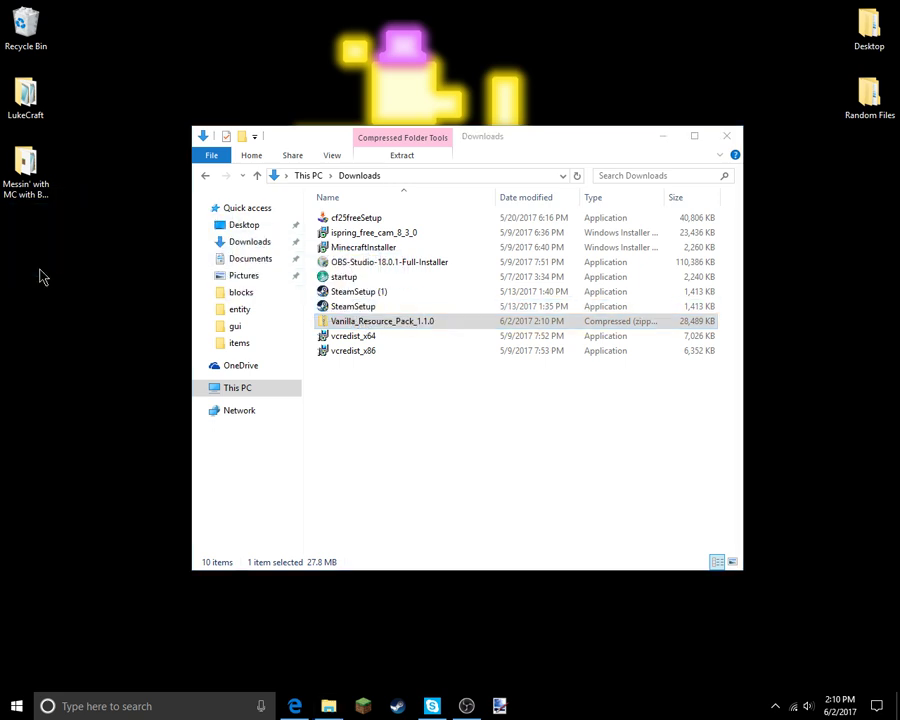
left_click(727, 137)
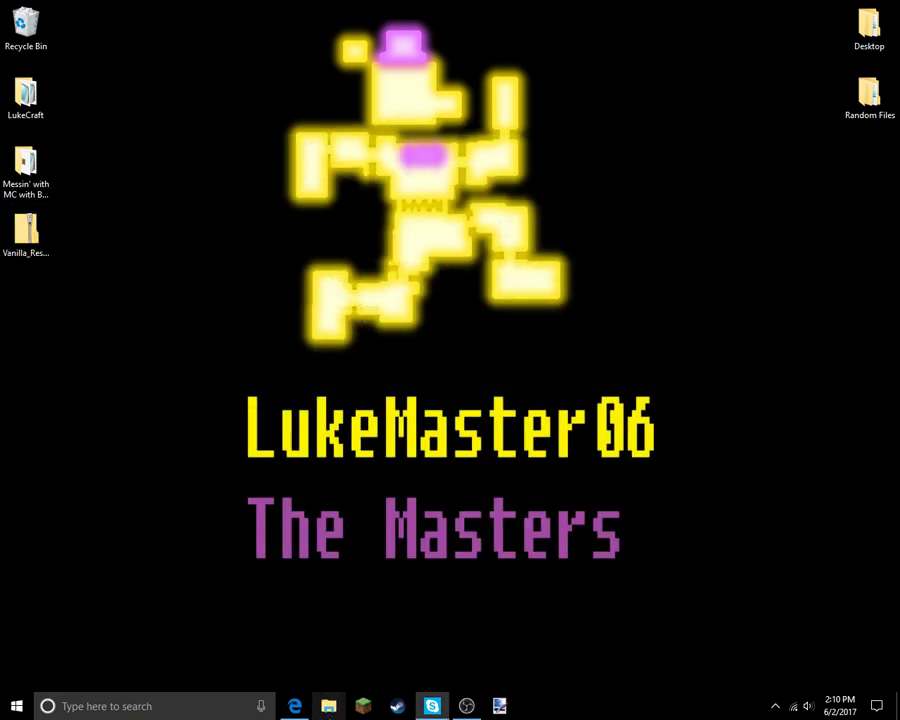
- Extract all 2,790 items of the resource pack zip into a desktop folder
left_click(26, 250)
right_click(27, 252)
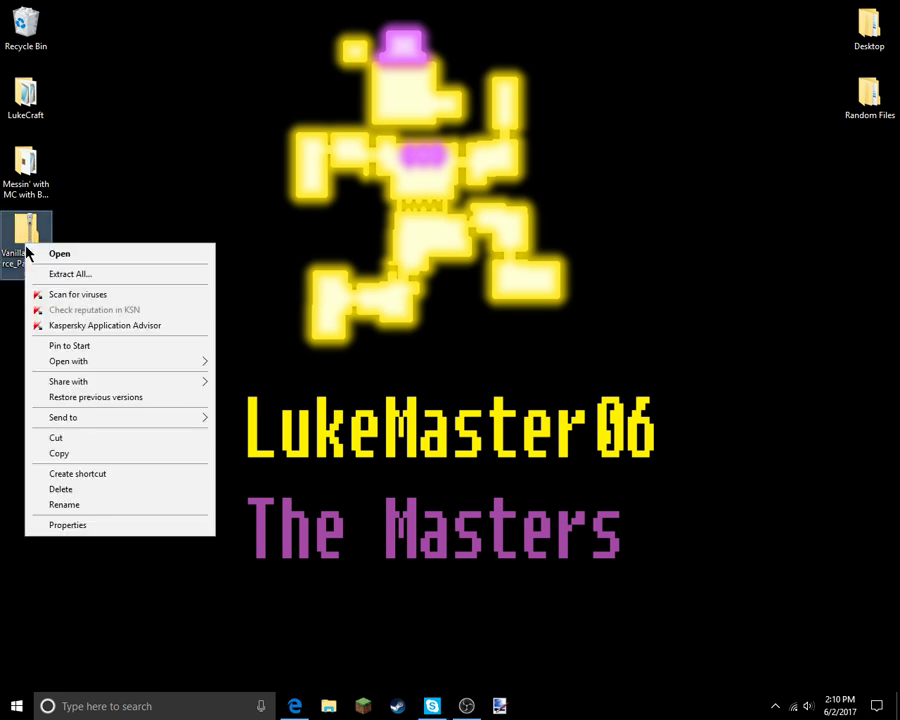
left_click(72, 274)
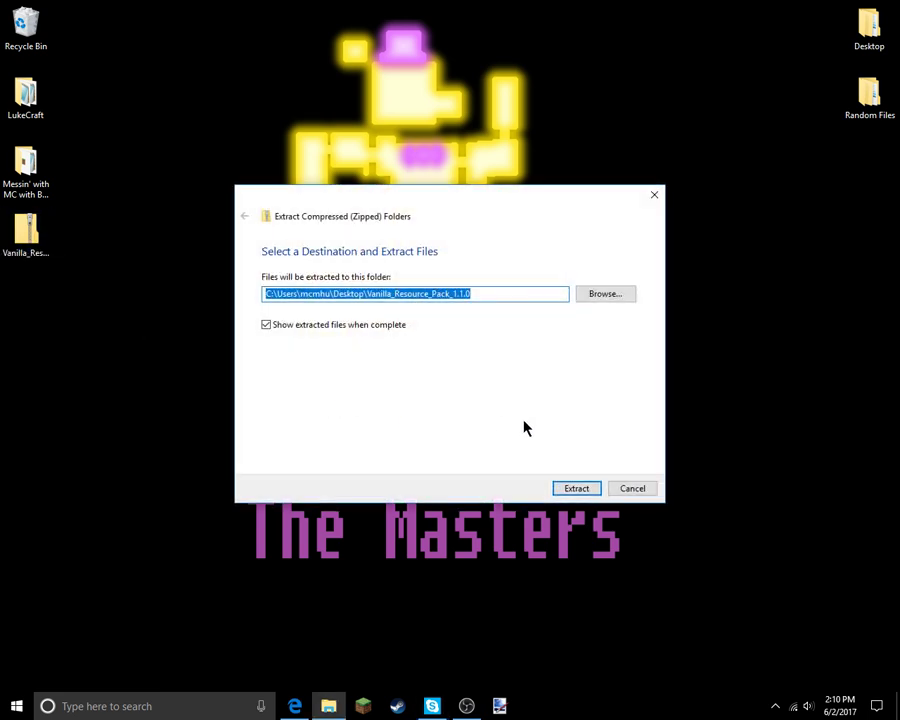
left_click(576, 489)
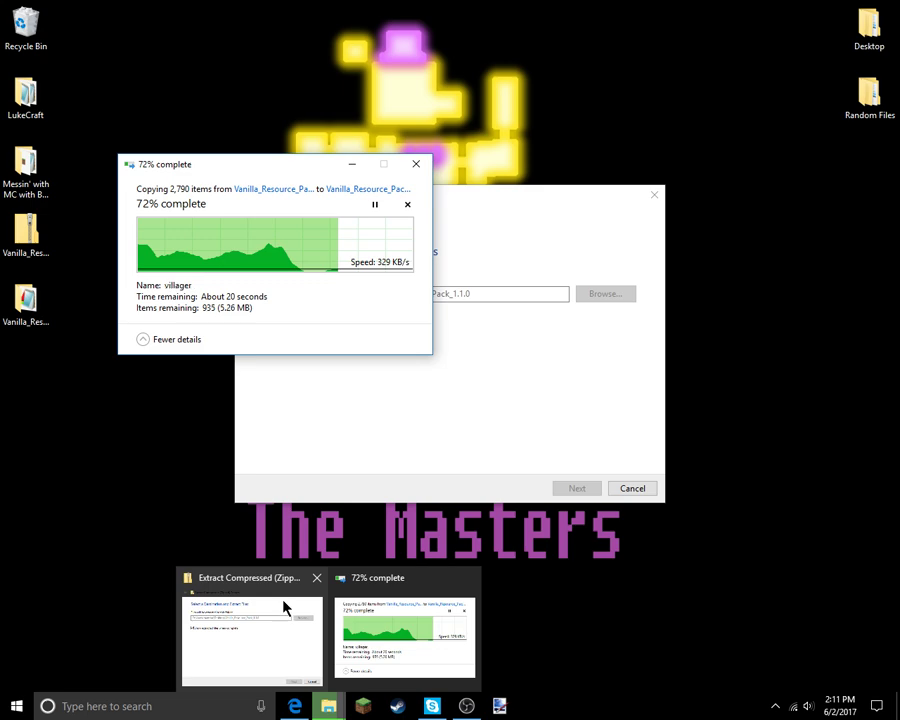
left_click(316, 578)
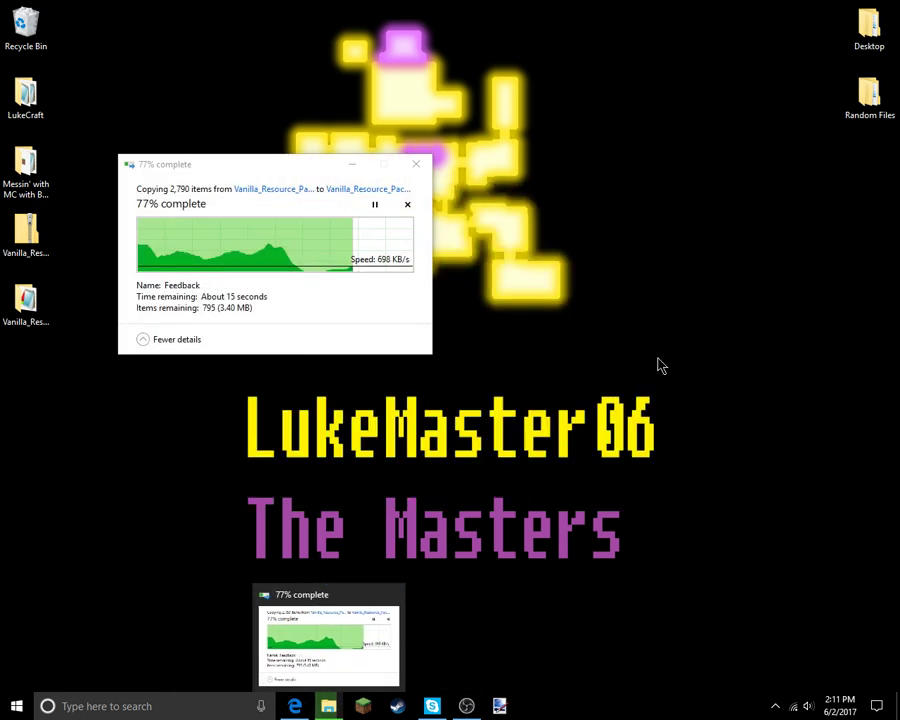
mouse_move(278, 168)
left_mouse_down()
mouse_move(420, 246)
mouse_move(440, 273)
left_mouse_up()
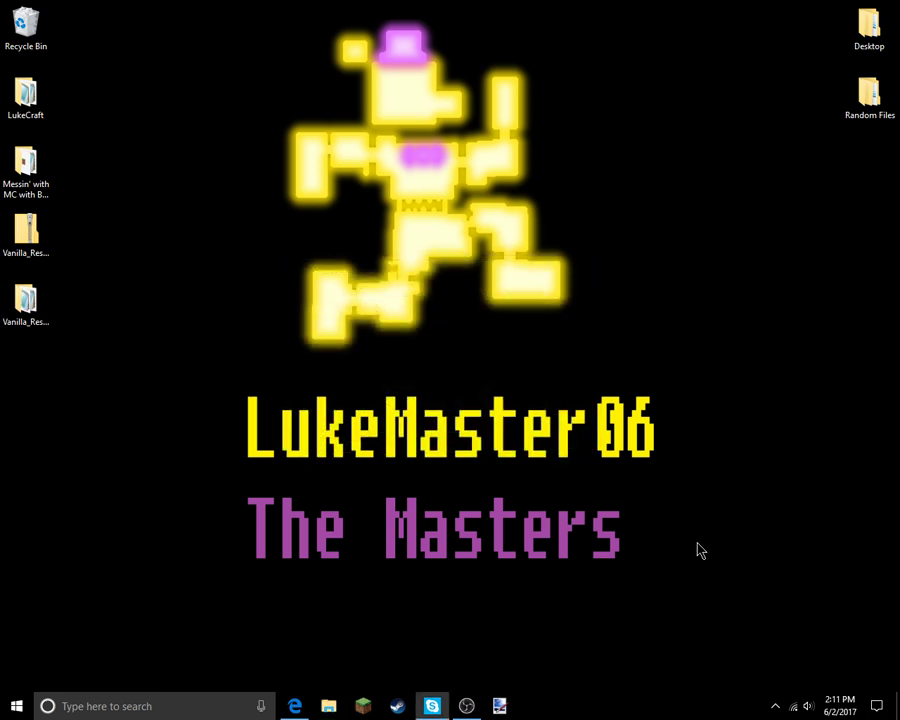
- Delete the pack zip, empty the Recycle Bin, and move the pack folder up
left_click_drag(10, 238, 28, 36)
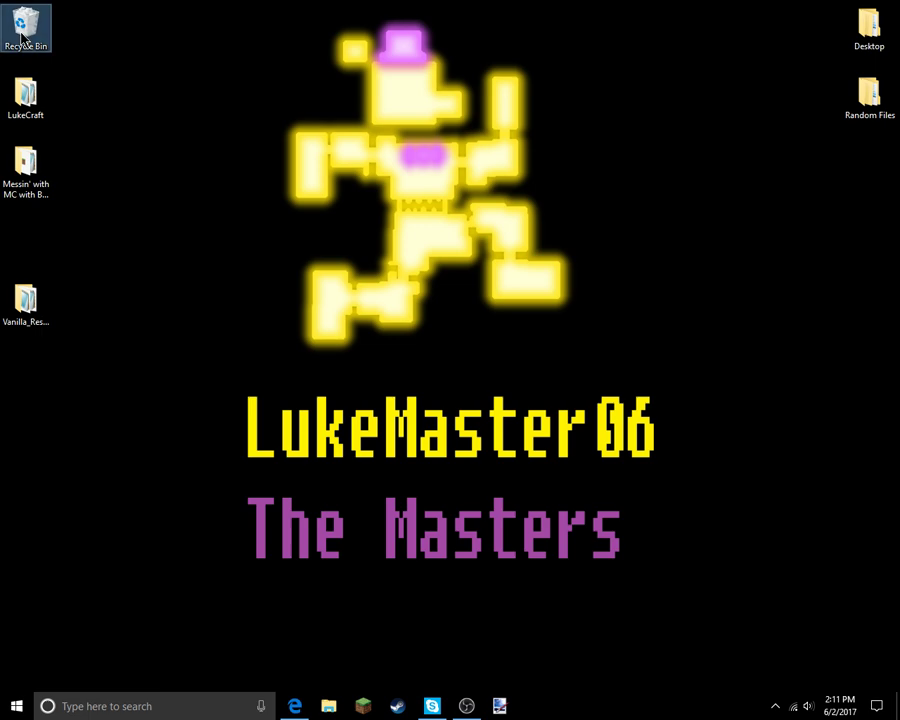
double_click(26, 28)
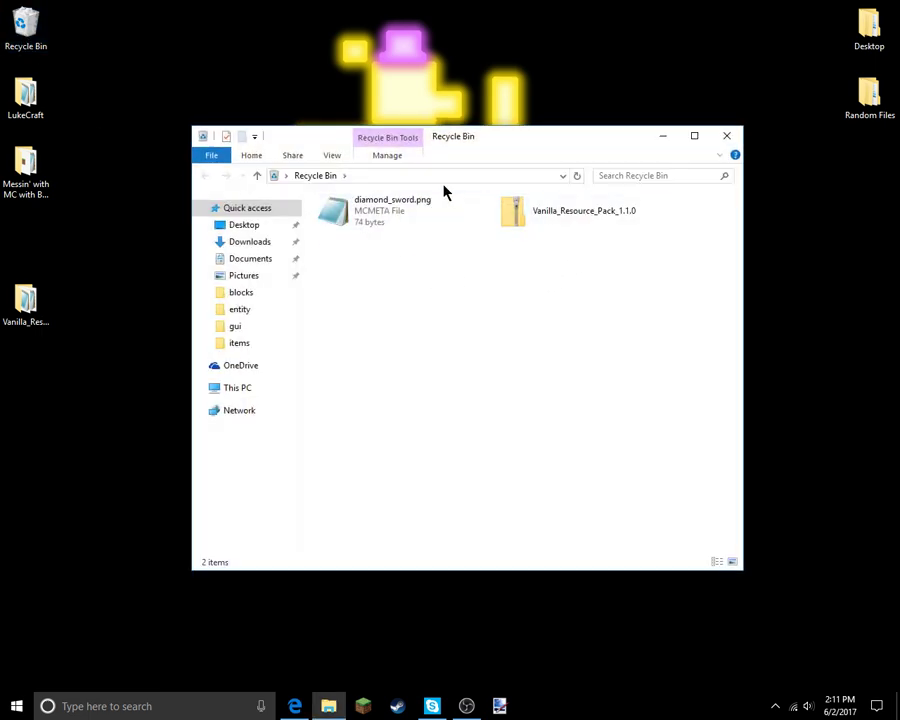
left_click(387, 158)
left_click(219, 186)
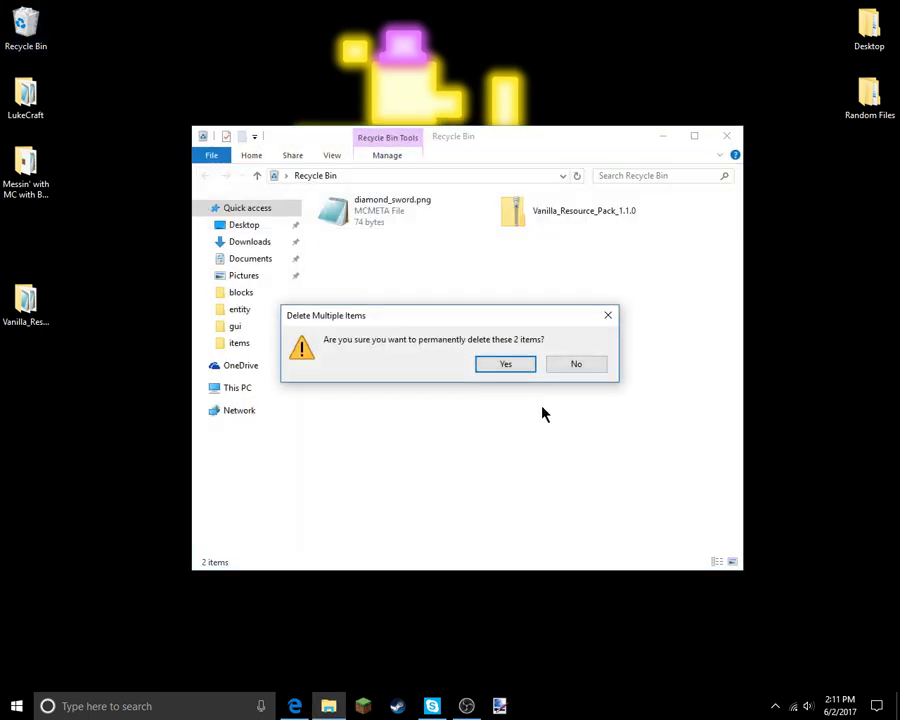
left_click(504, 364)
left_click(726, 139)
left_click_drag(28, 297, 25, 252)
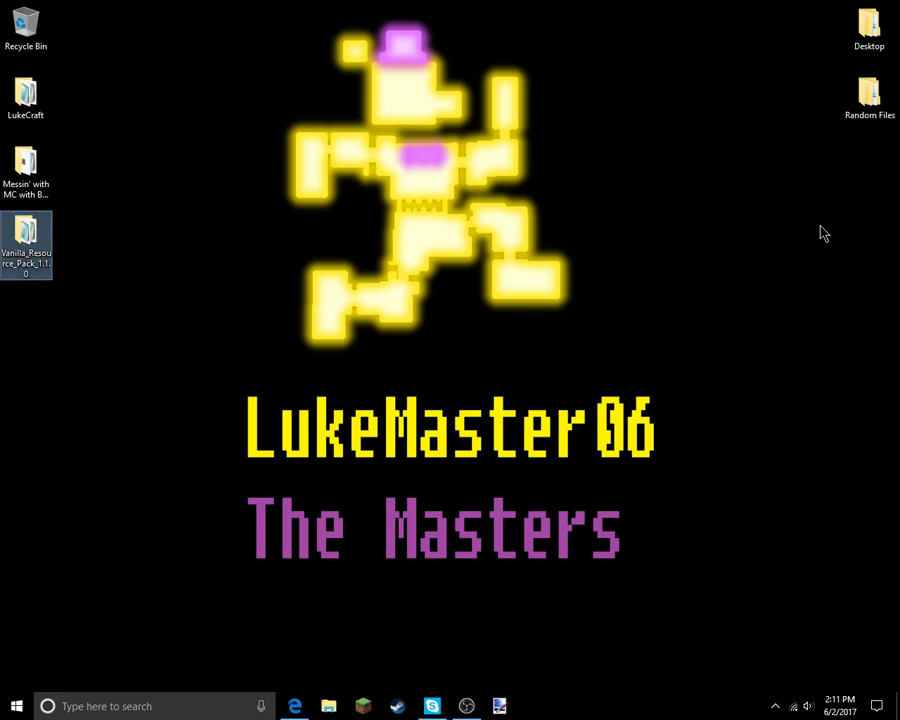
left_click(141, 157)
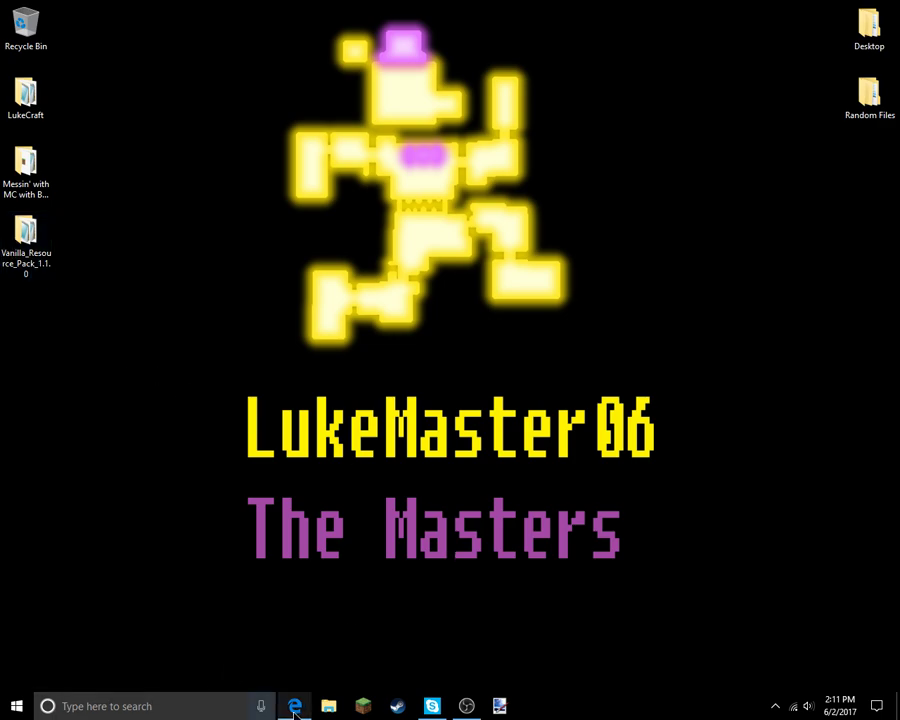
- Search Google for 'paint.net download' in Edge, using the corrected spelling
left_click(295, 706)
left_click(338, 11)
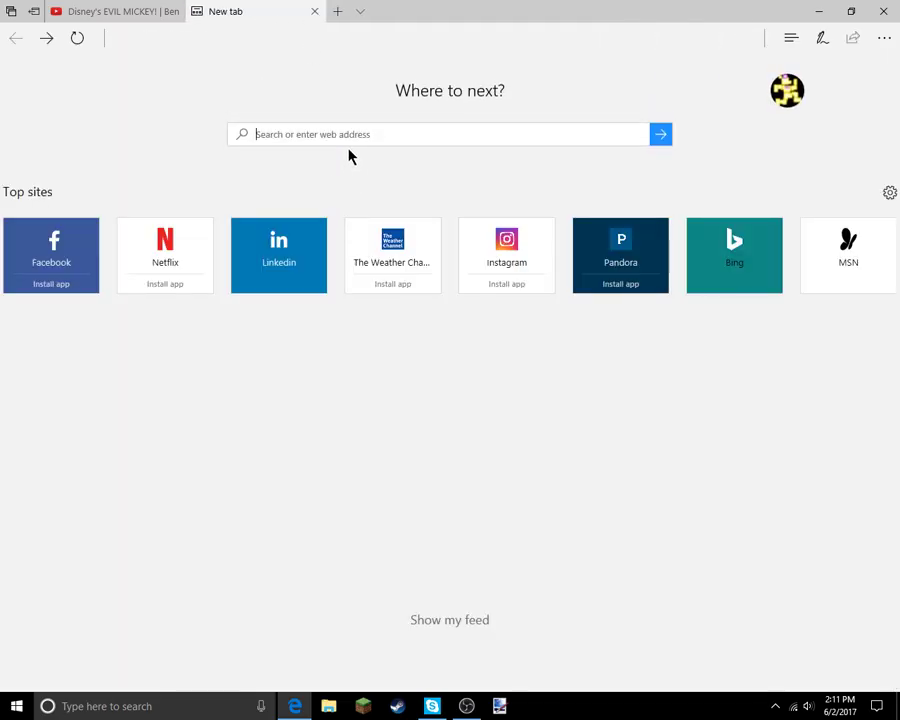
type("panit")
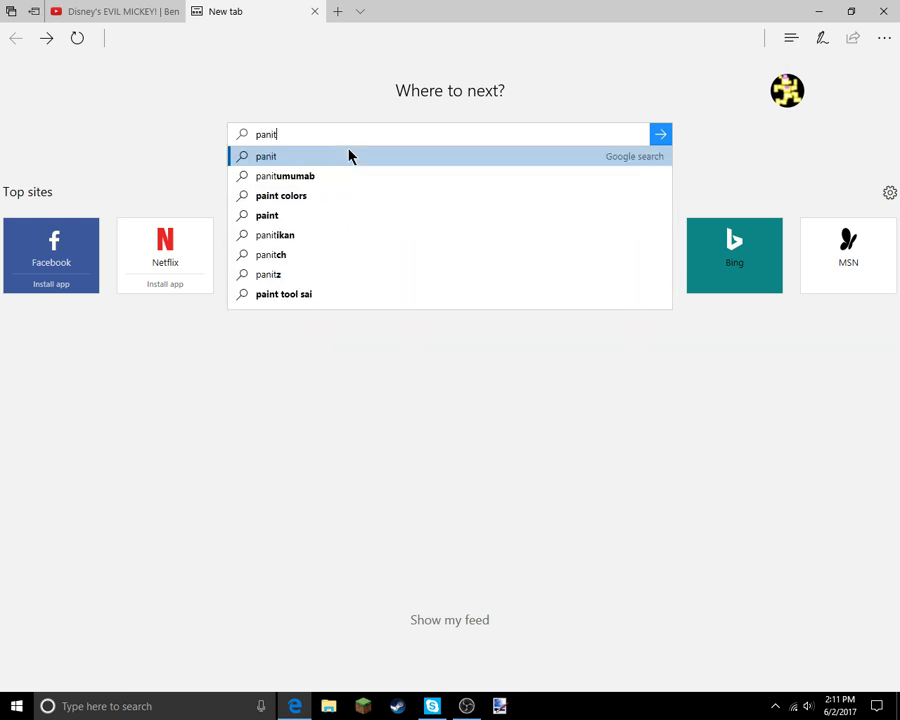
type(".NET")
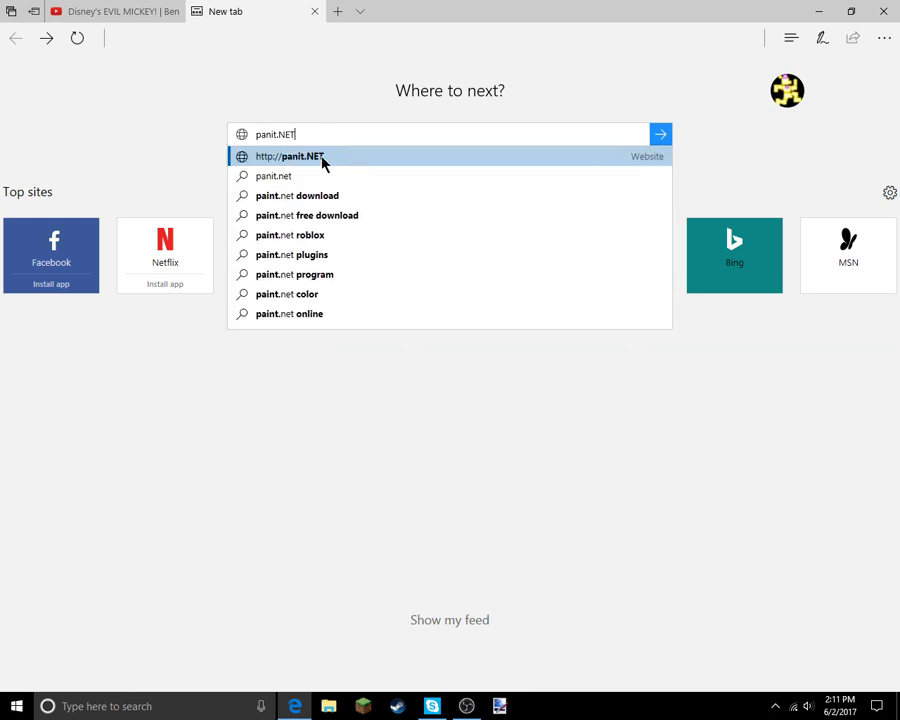
key("BackSpace")
key("BackSpace")
key("BackSpace")
type("net")
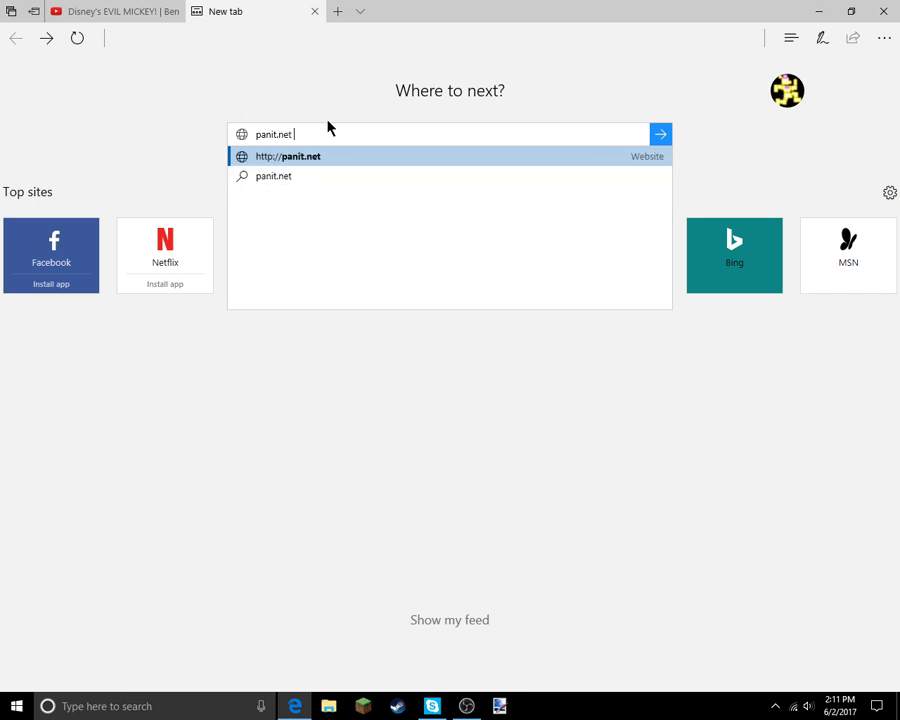
type(" down")
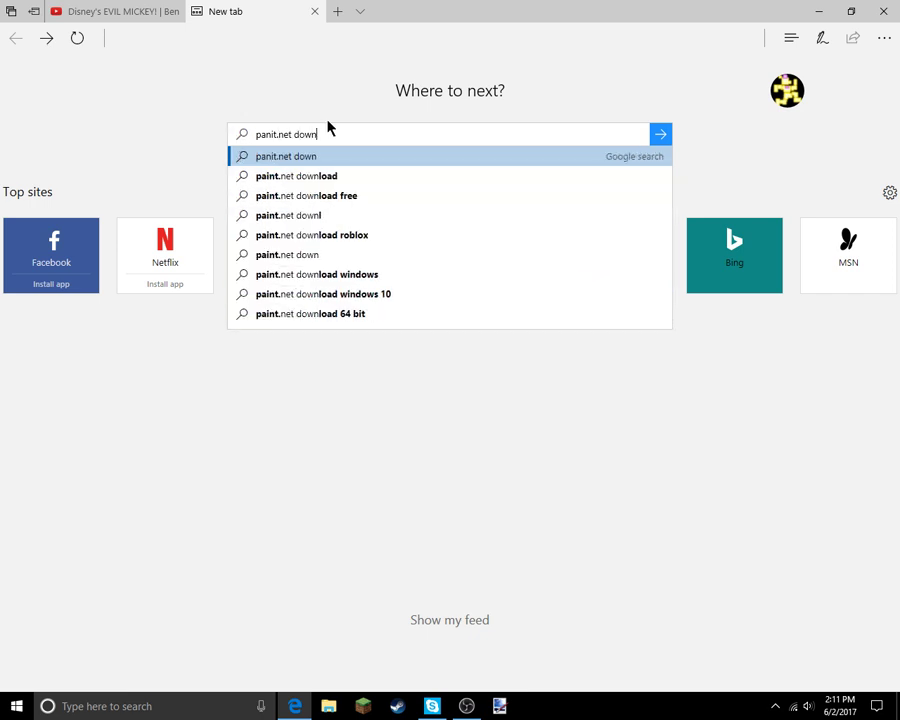
type("load")
key("Return")
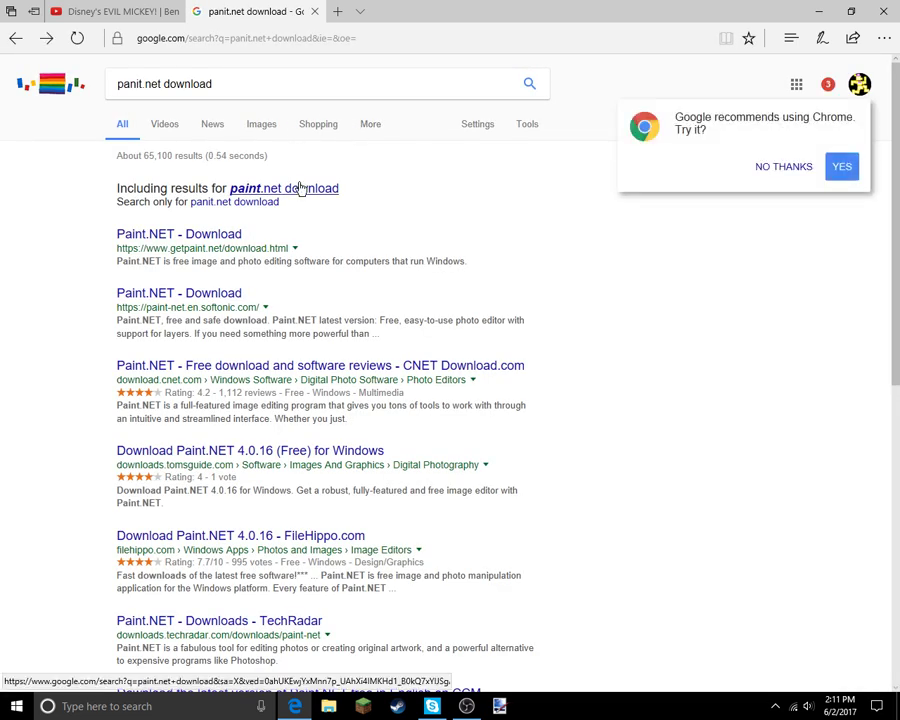
left_click(794, 171)
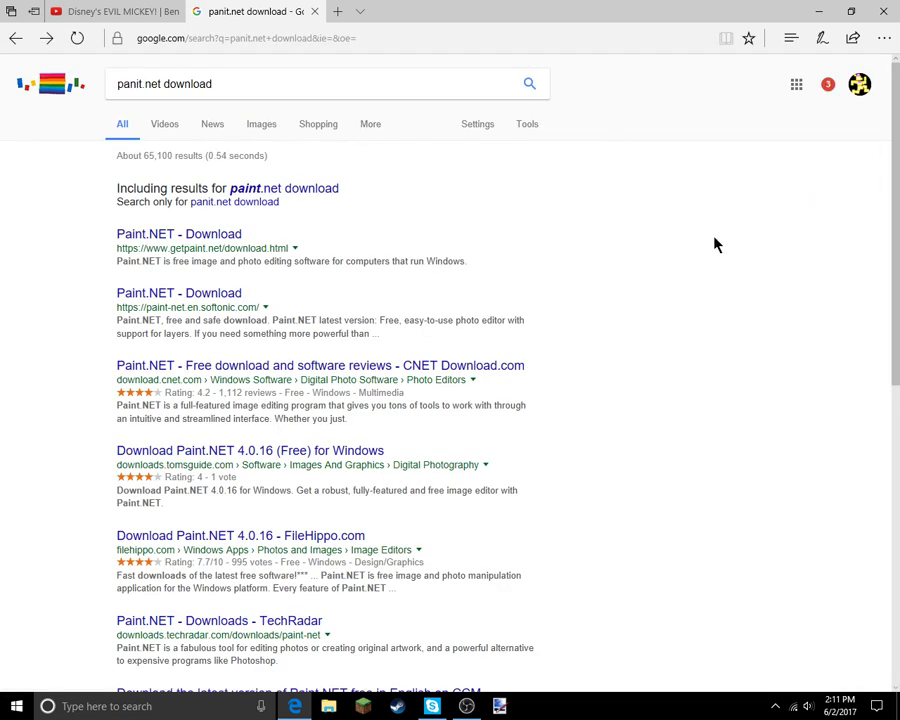
left_click(246, 192)
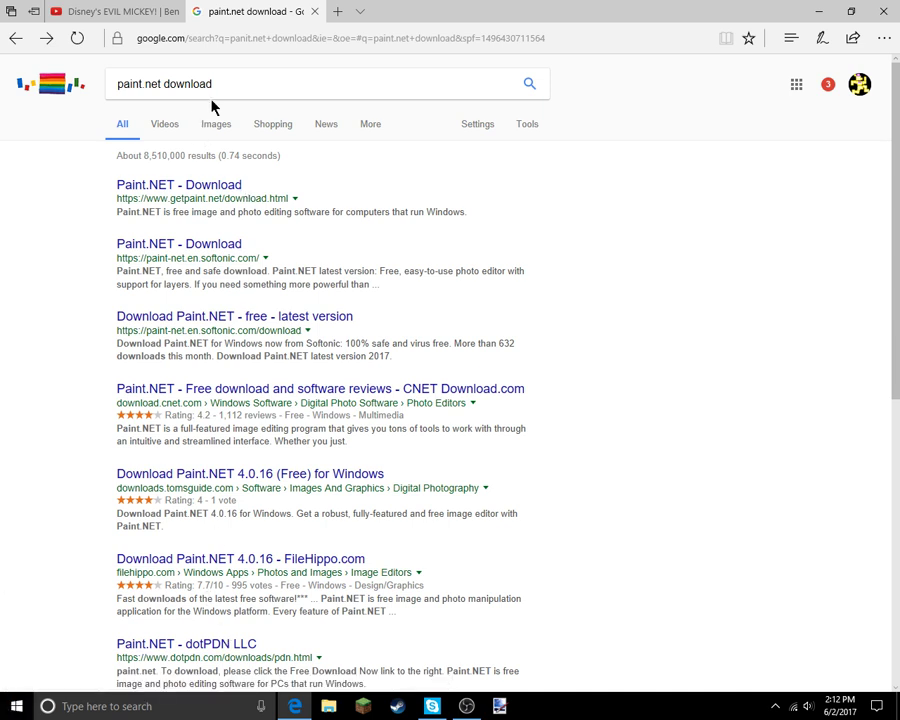
- Reach the dotPDN paint.net 4.0.16 download page via getpaint.net, then swap it for a blank tab
left_click(209, 187)
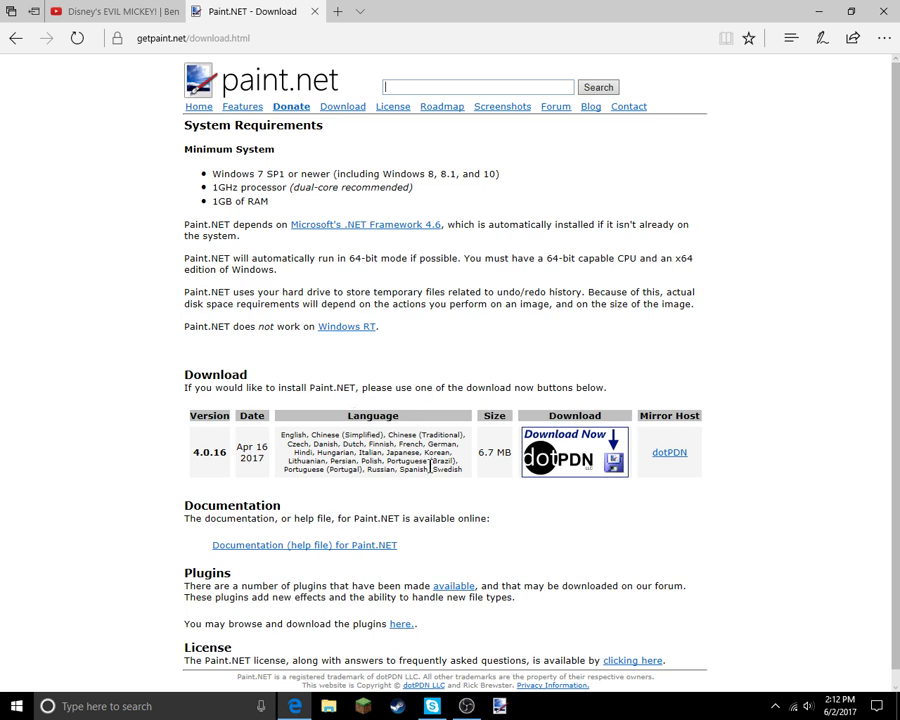
left_click(603, 443)
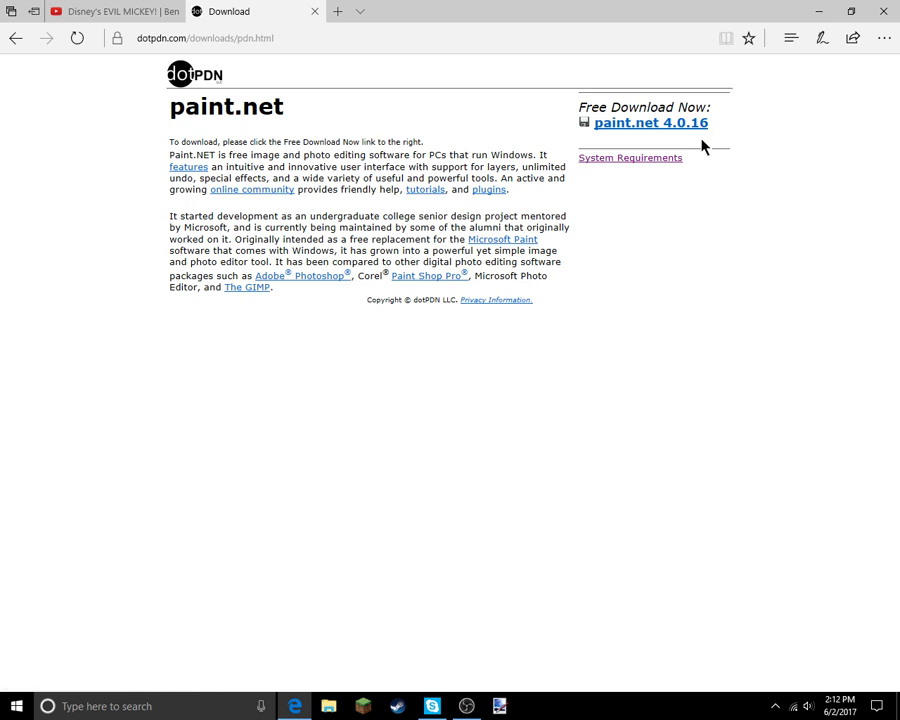
left_click(337, 13)
left_click(316, 12)
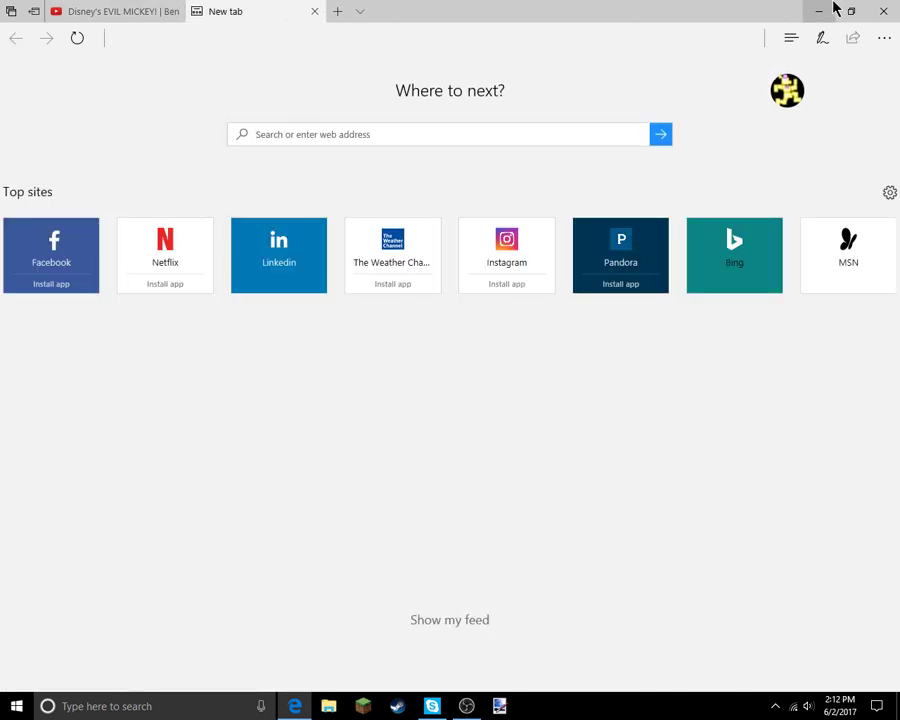
- Close the blank tab, minimize Edge, and open the Vanilla_Resource_Pack_1.1.0 desktop folder
left_click(316, 13)
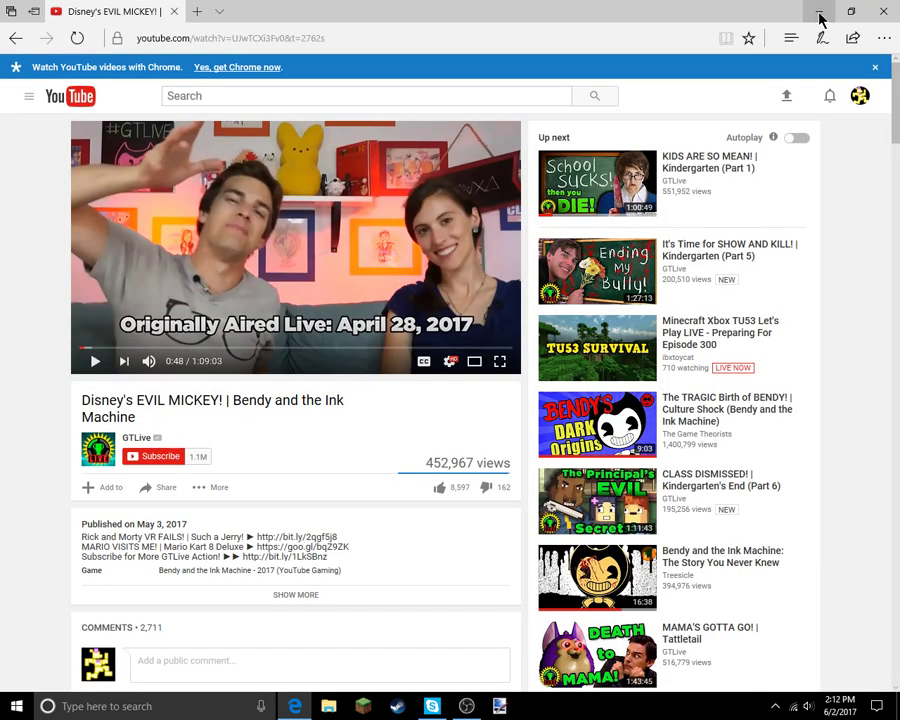
left_click(817, 12)
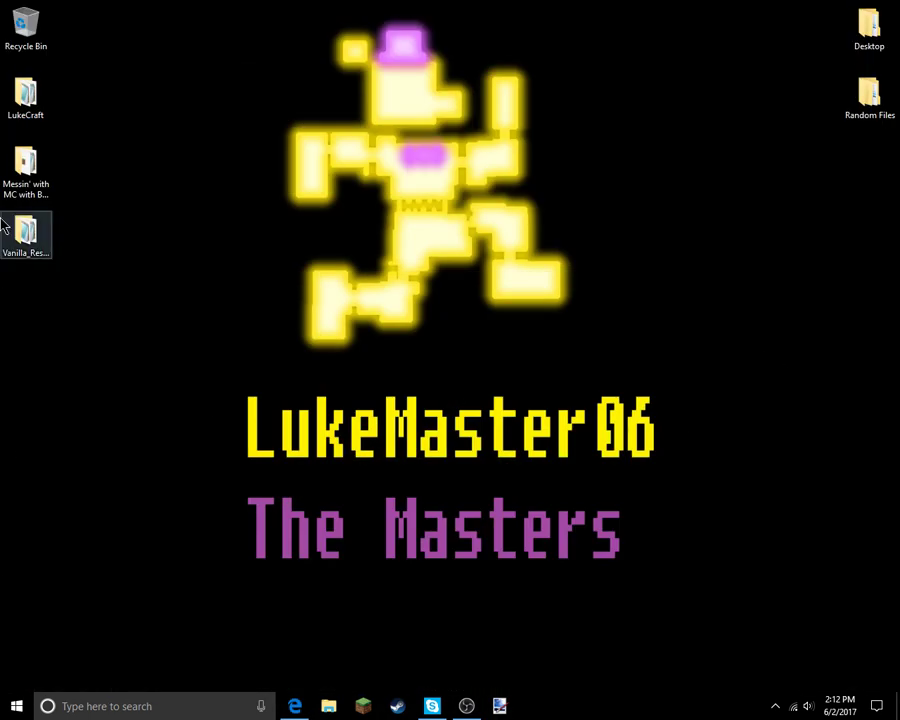
double_click(19, 243)
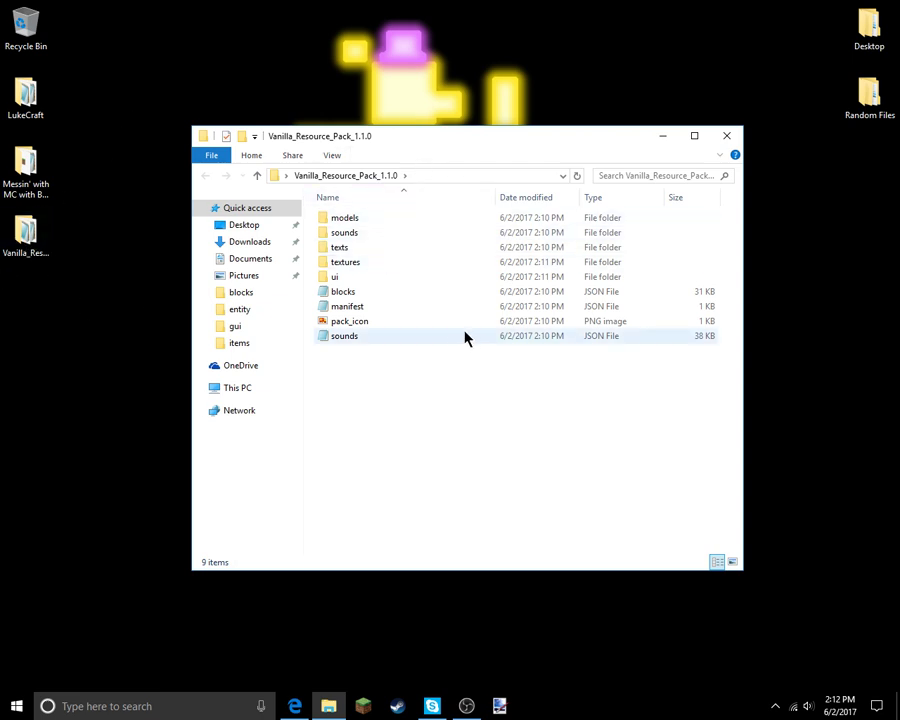
left_click(410, 310)
double_click(410, 310)
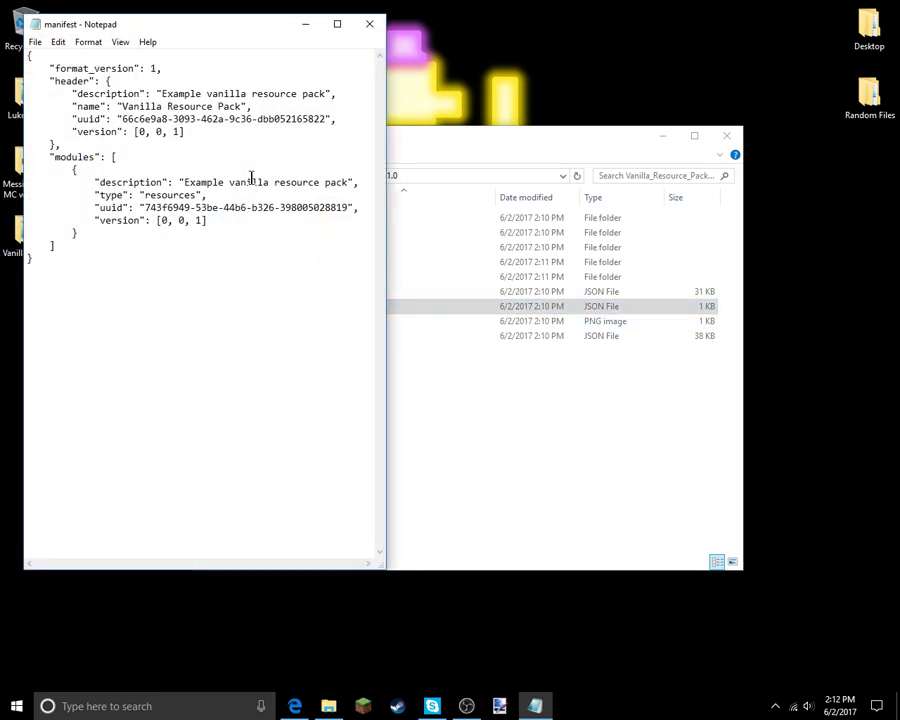
left_click_drag(186, 182, 346, 181)
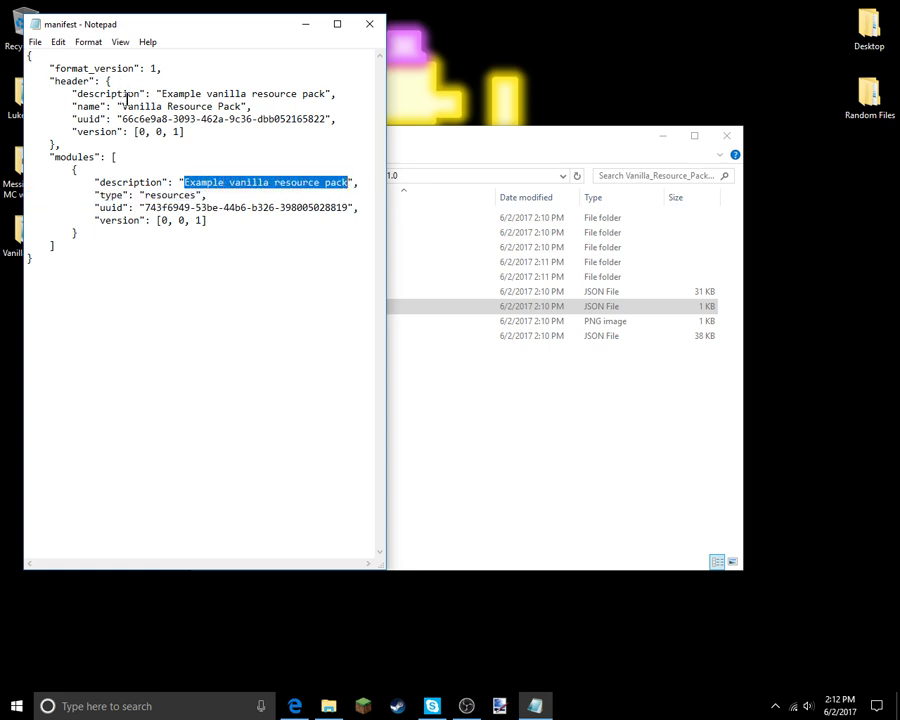
left_click_drag(123, 106, 238, 106)
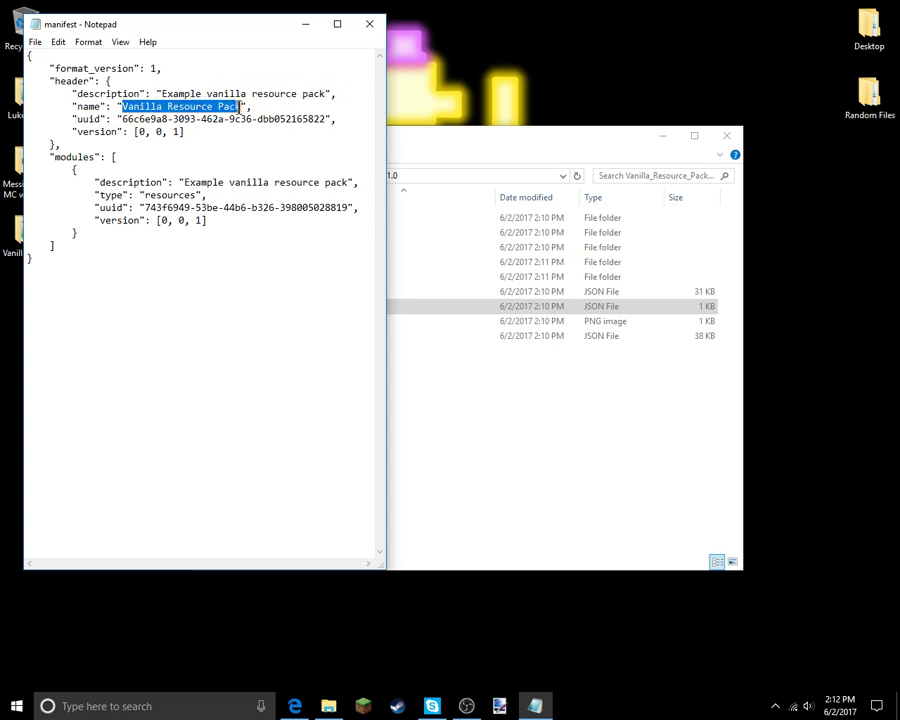
left_click_drag(164, 93, 321, 93)
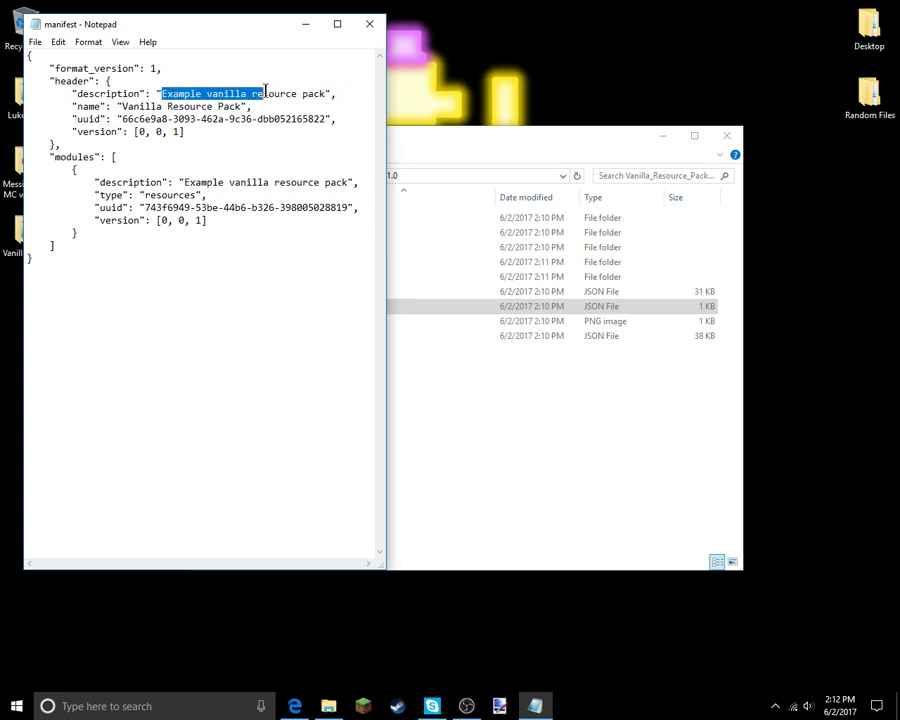
left_click(369, 24)
mouse_move(247, 300)
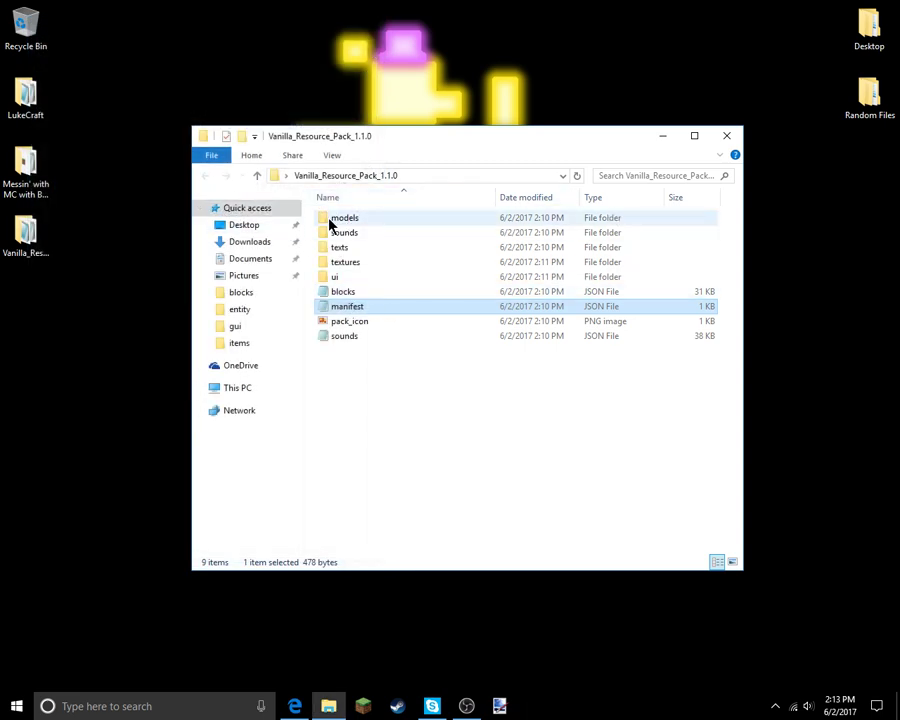
- Delete the old LukeCraft desktop folder and move Vanilla_Resource_Pack_1.1.0 below the Recycle Bin
mouse_move(25, 95)
left_mouse_down()
mouse_move(10, 8)
mouse_move(20, 232)
left_mouse_up()
key("Delete")
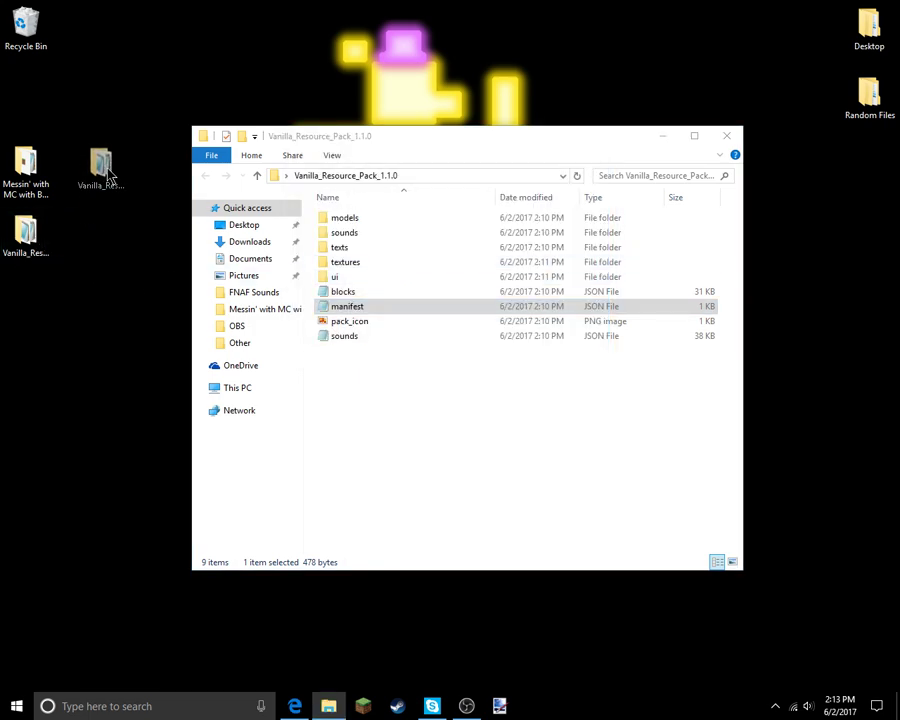
left_click_drag(27, 240, 22, 100)
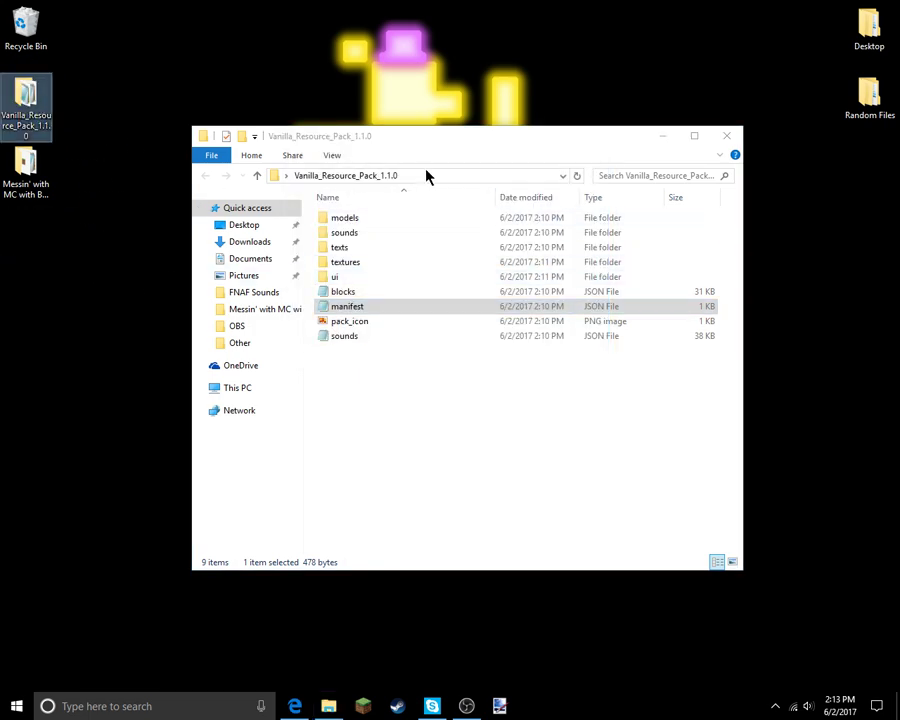
- Reopen the manifest and clear the old header description and 'Vanilla Resource Pack' name
double_click(424, 312)
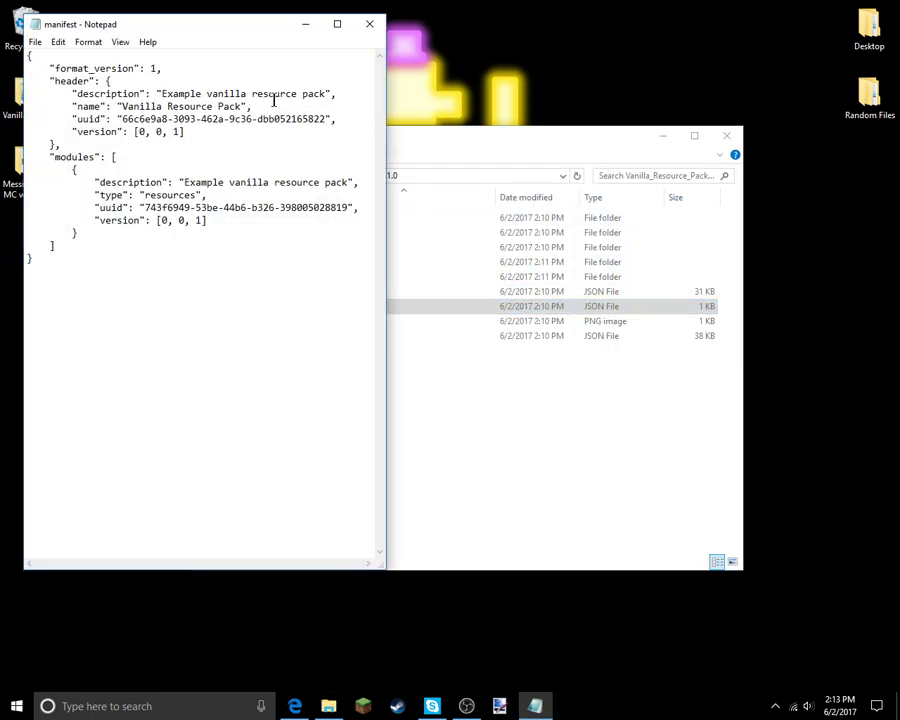
left_click_drag(327, 94, 166, 92)
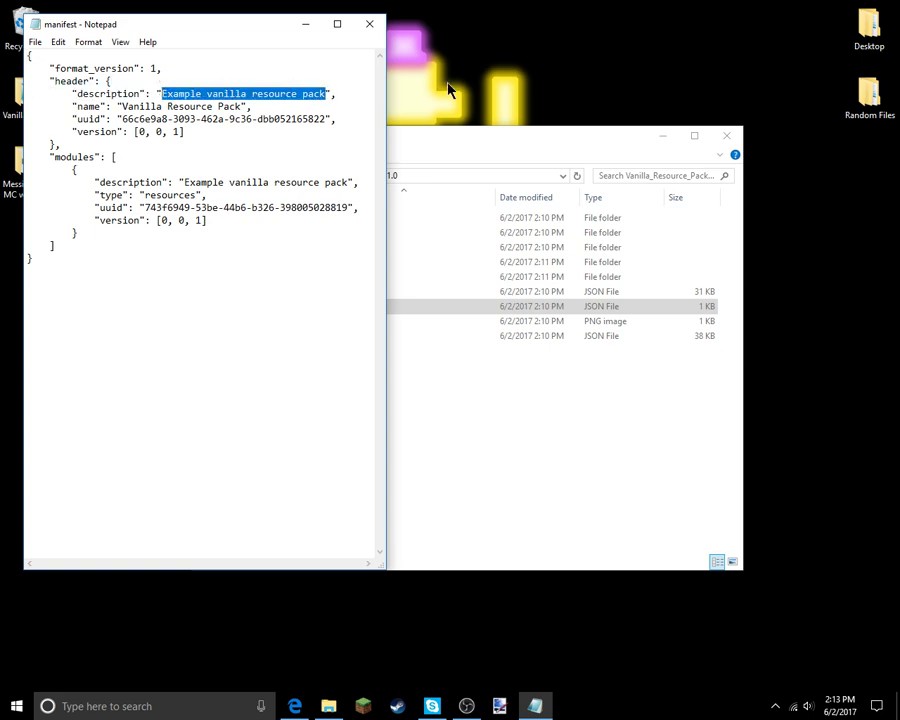
key("BackSpace")
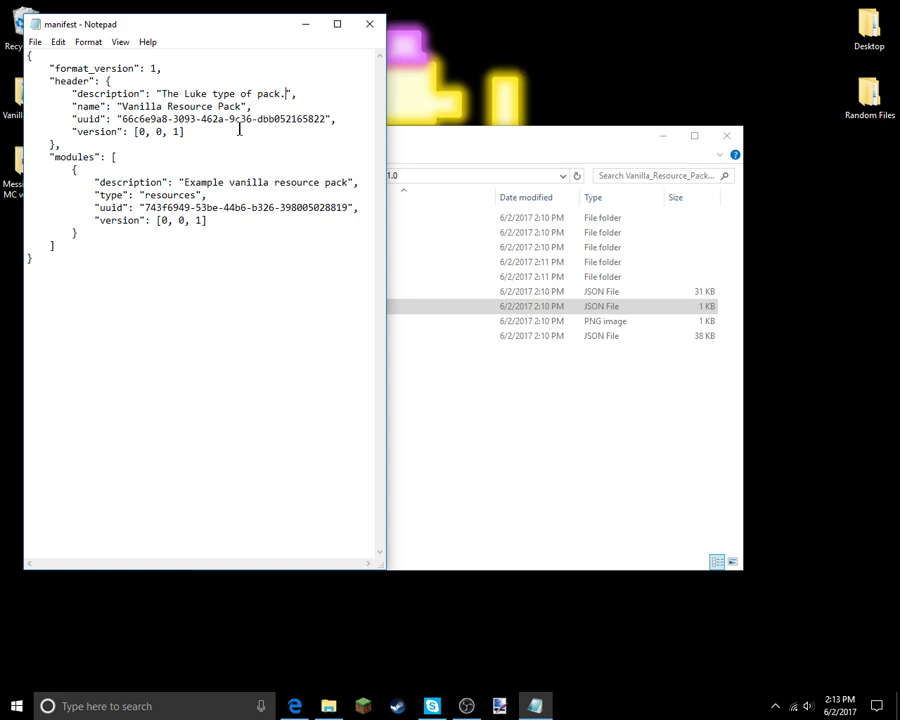
left_click_drag(240, 108, 120, 106)
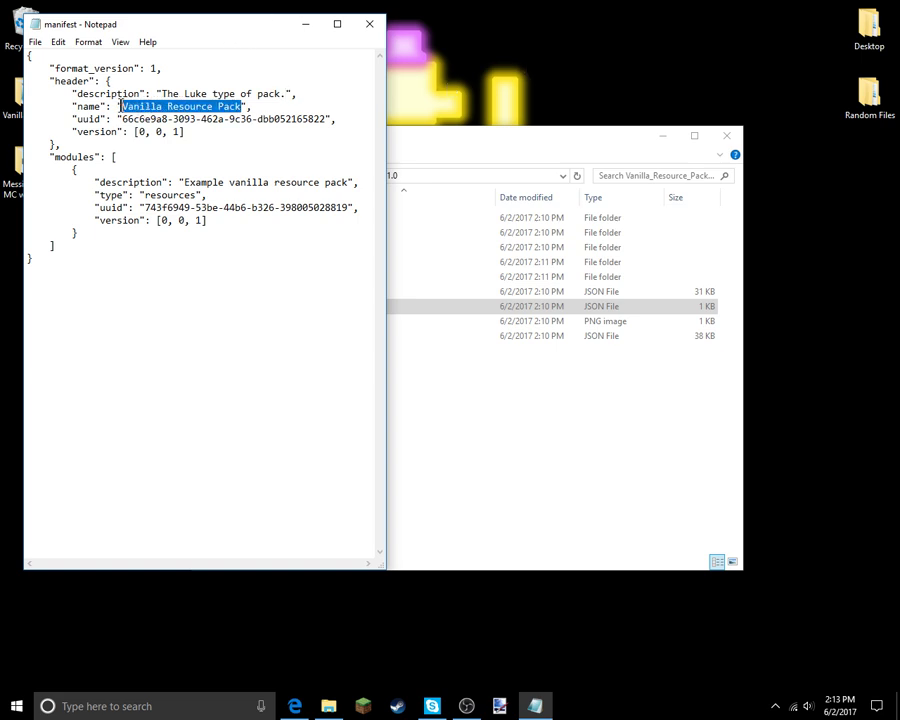
key("BackSpace")
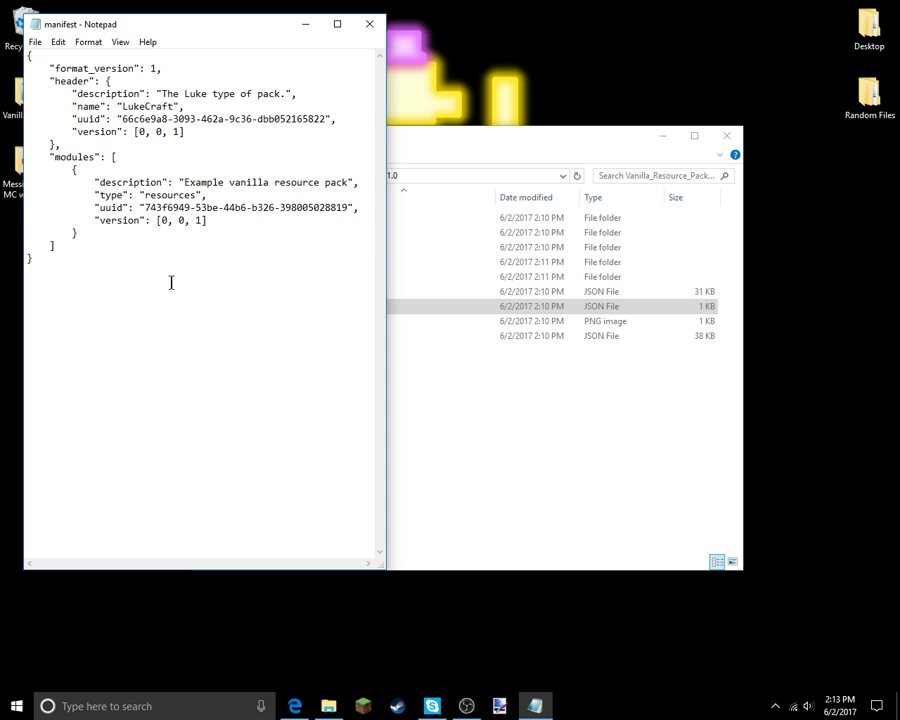
- Copy the header description 'The Luke type of pack.' over the module's description
left_click_drag(165, 93, 287, 93)
right_click(269, 95)
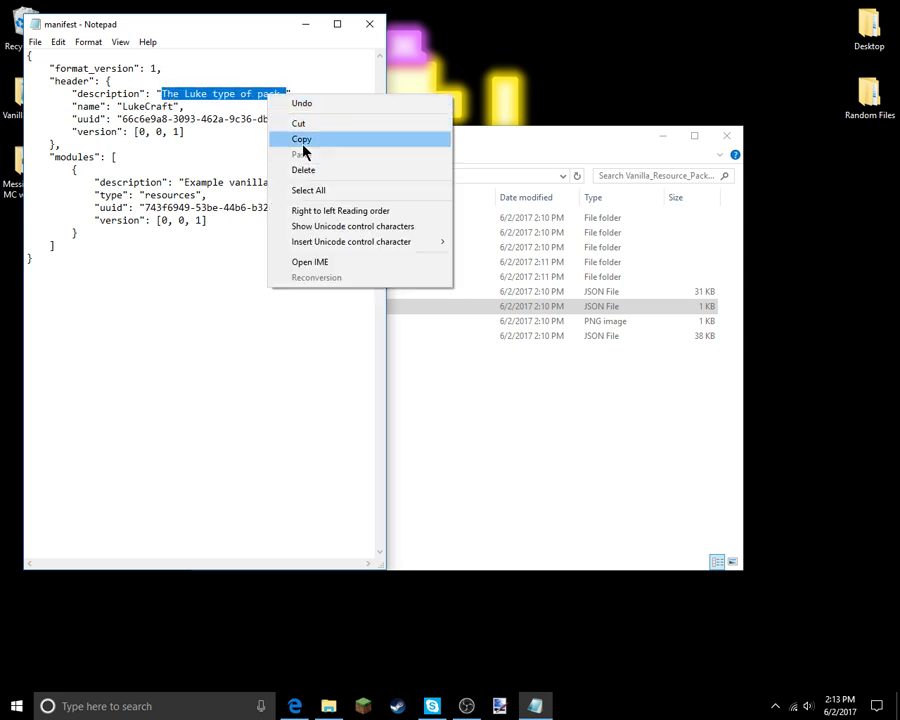
left_click(302, 141)
left_click_drag(347, 183, 185, 183)
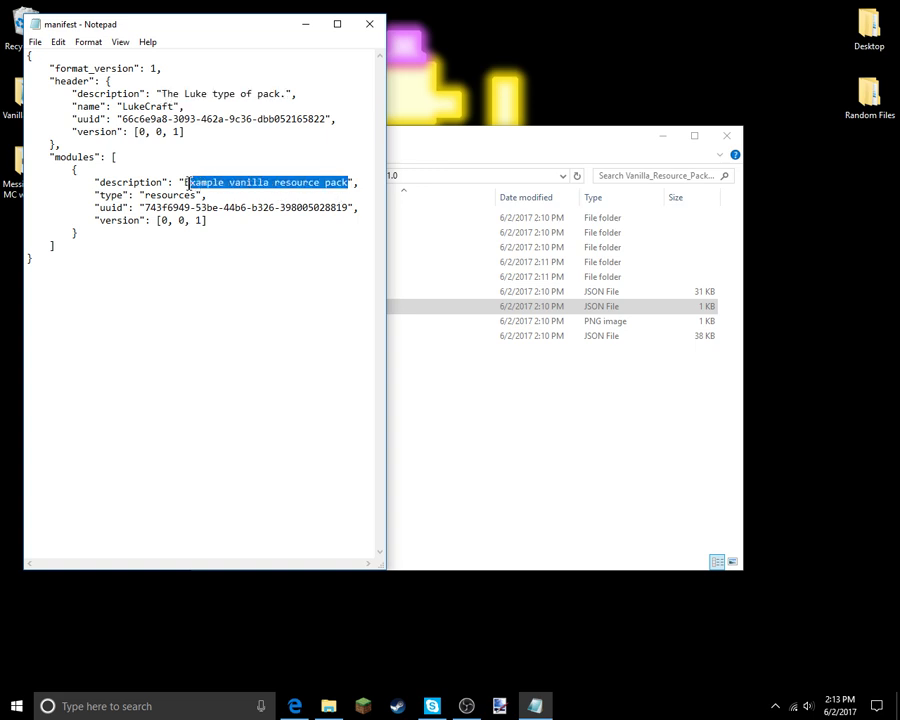
key("ctrl+v")
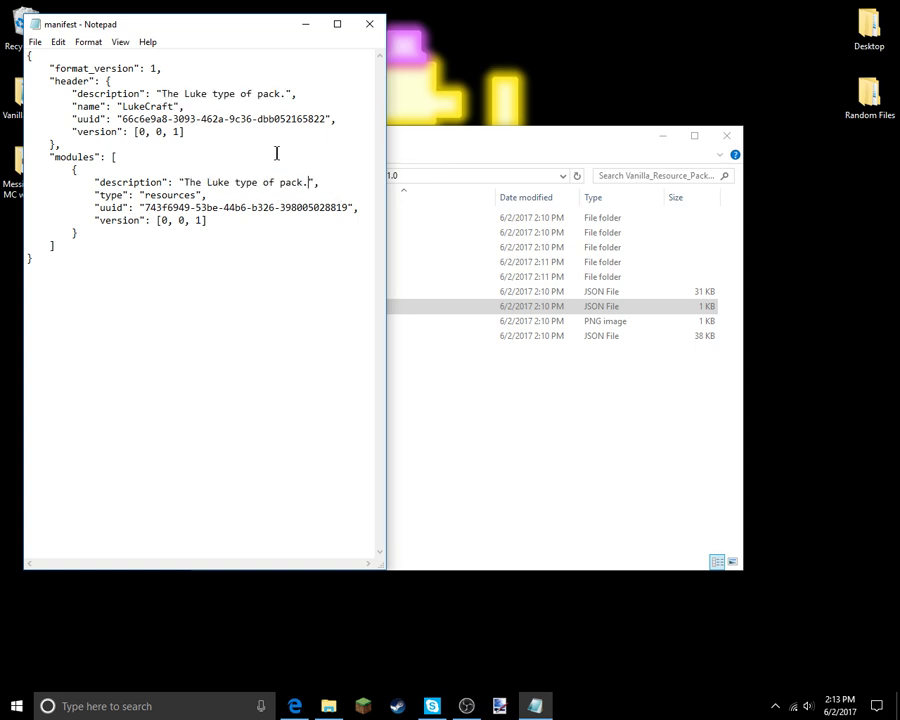
- Save the edited manifest and close Notepad
left_click(35, 42)
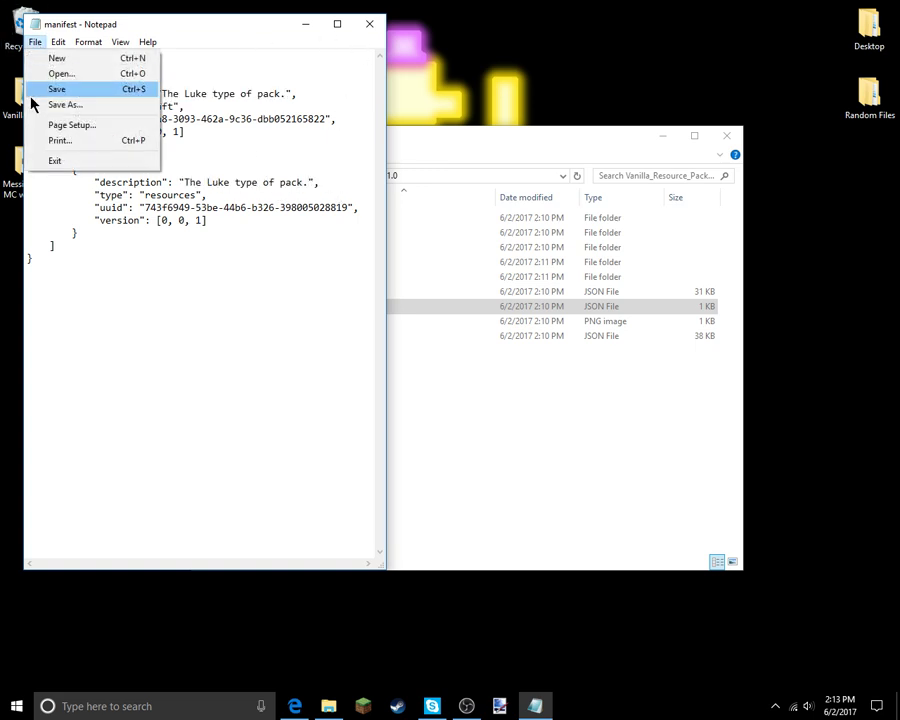
left_click(52, 90)
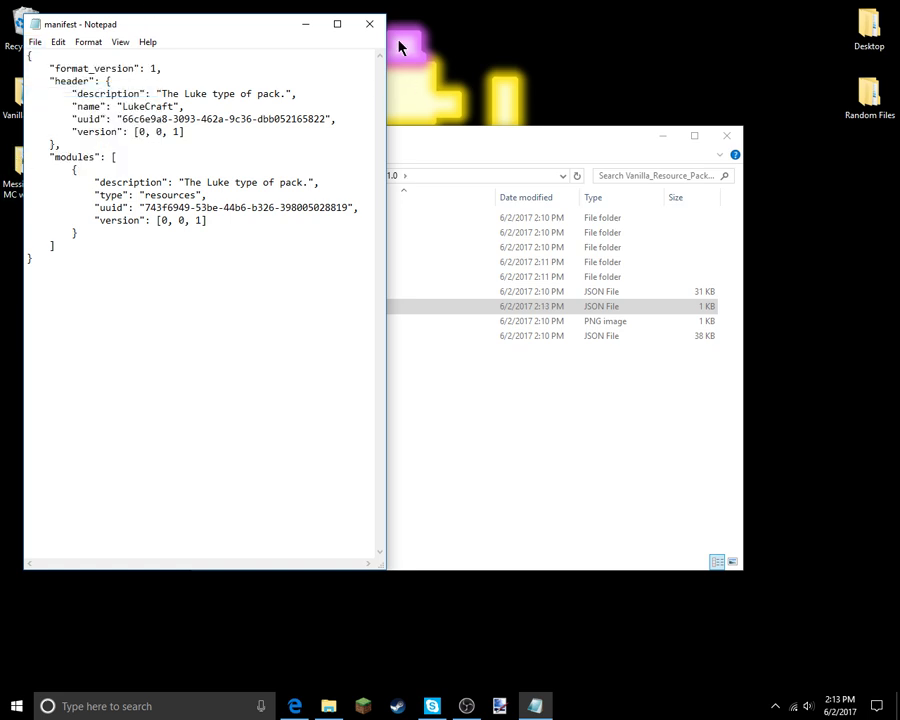
left_click(369, 24)
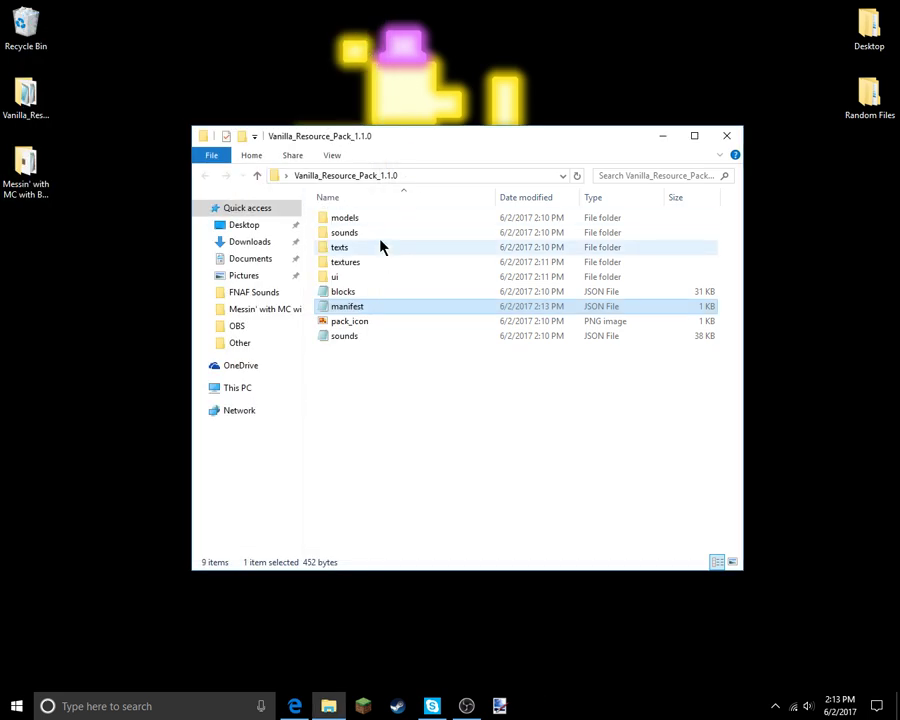
- Open the pack's textures folder and then its blocks subfolder
left_click(355, 264)
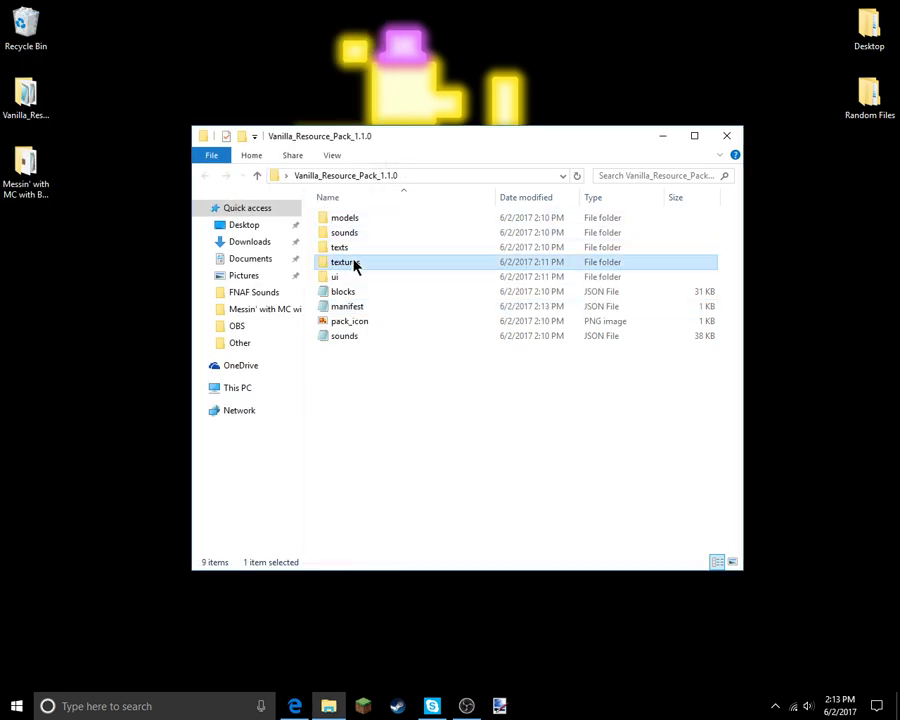
double_click(355, 264)
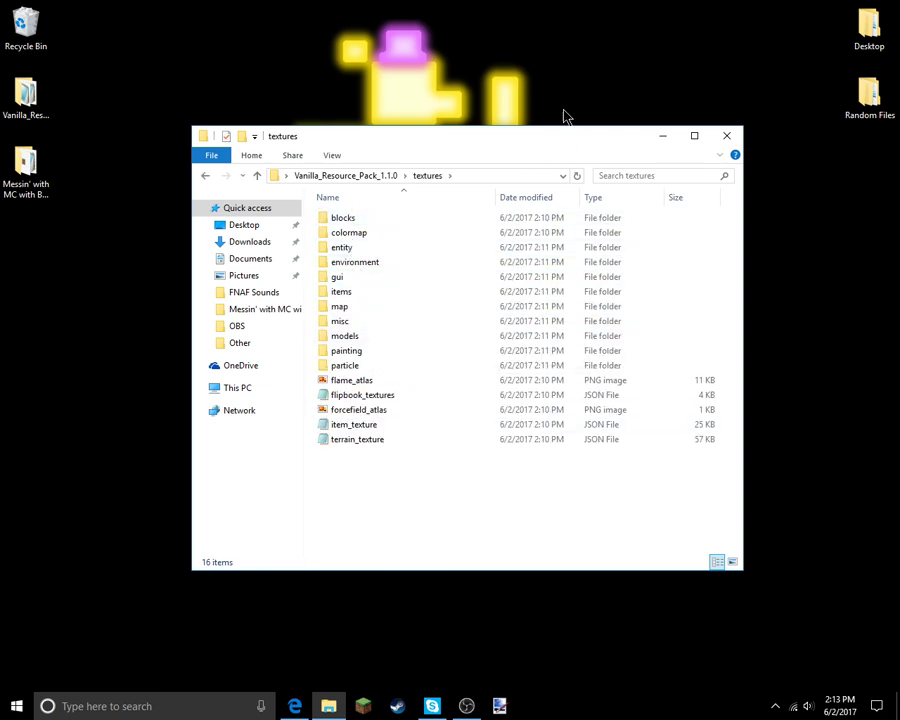
double_click(380, 219)
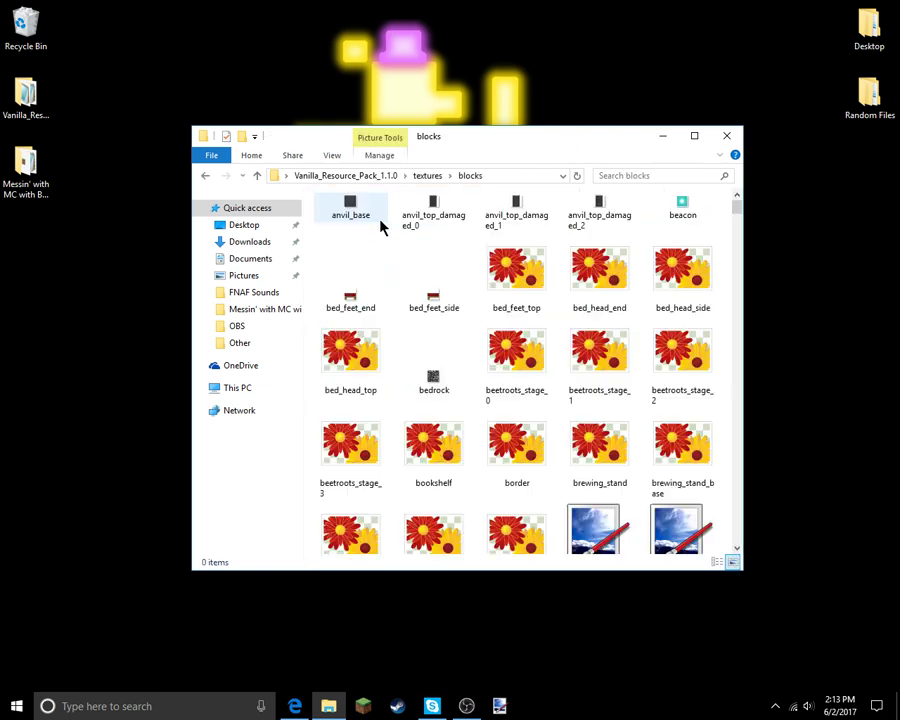
- Scroll through the block texture thumbnails until missing_tile is visible
scroll(548, 246, "down", 2)
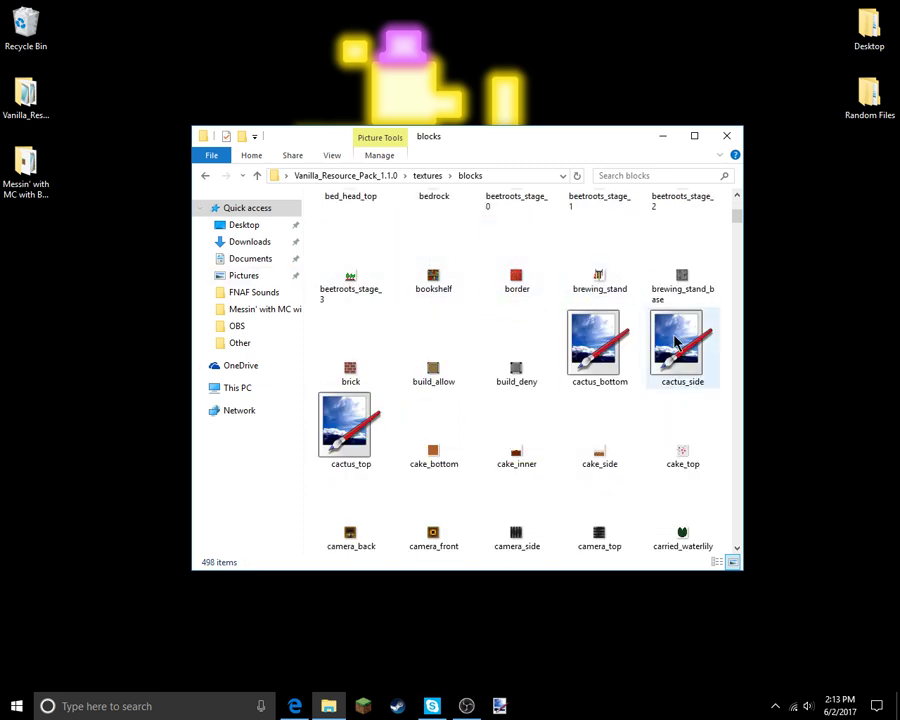
scroll(680, 370, "down", 3)
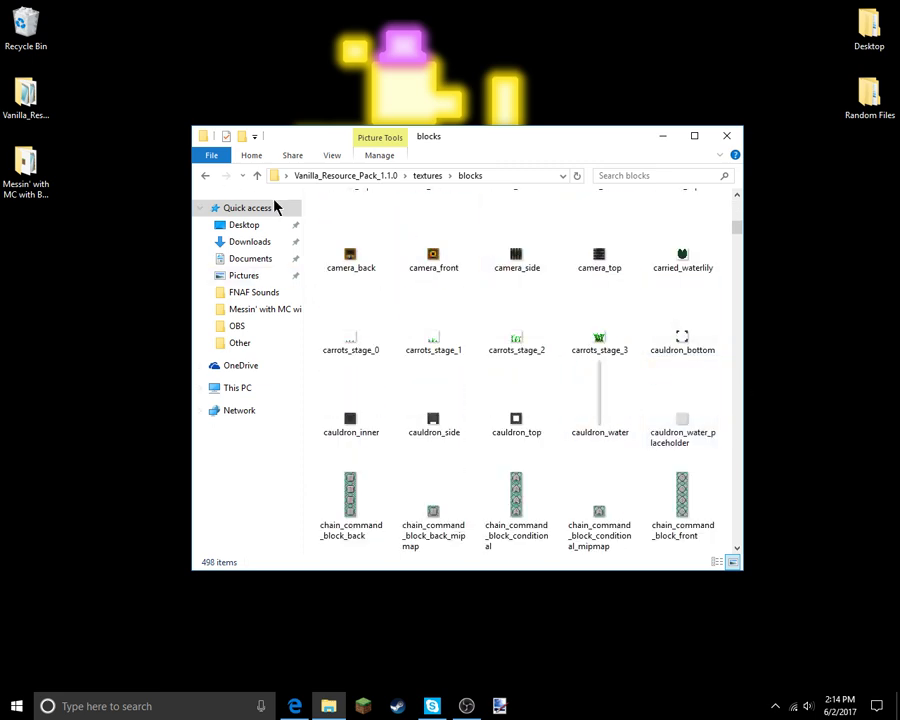
scroll(500, 245, "down", 2)
scroll(500, 245, "down", 4)
scroll(500, 245, "down", 2)
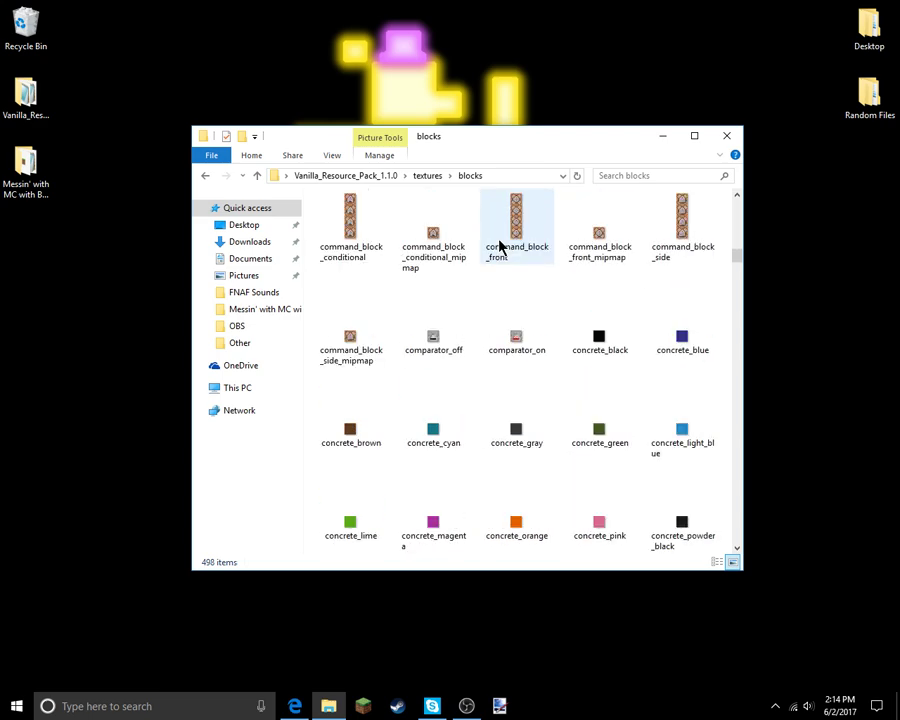
scroll(500, 245, "down", 2)
scroll(502, 250, "down", 3)
scroll(510, 255, "down", 4)
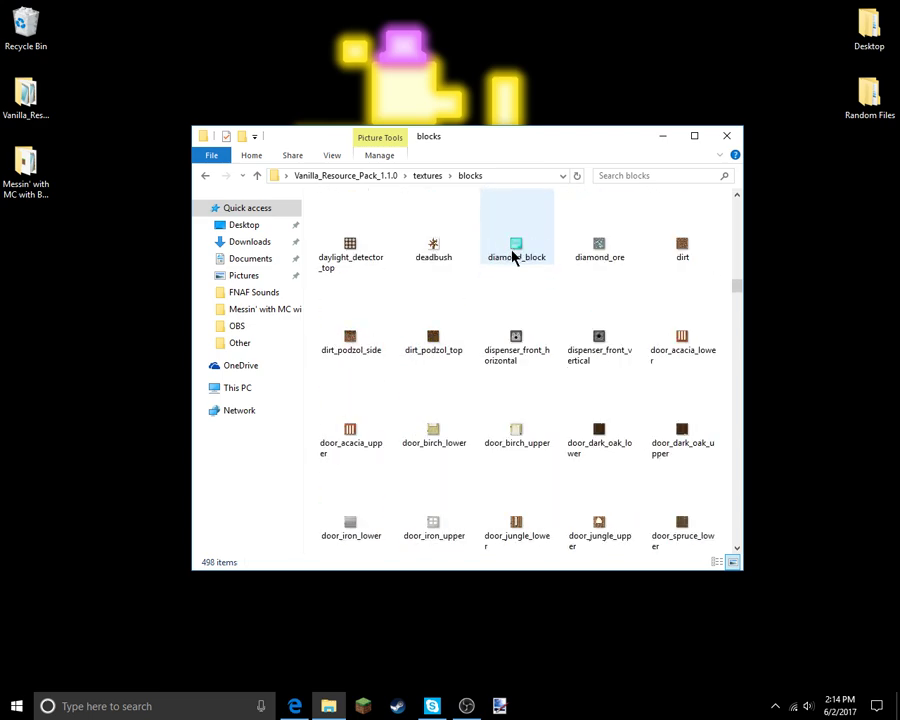
scroll(570, 293, "down", 10)
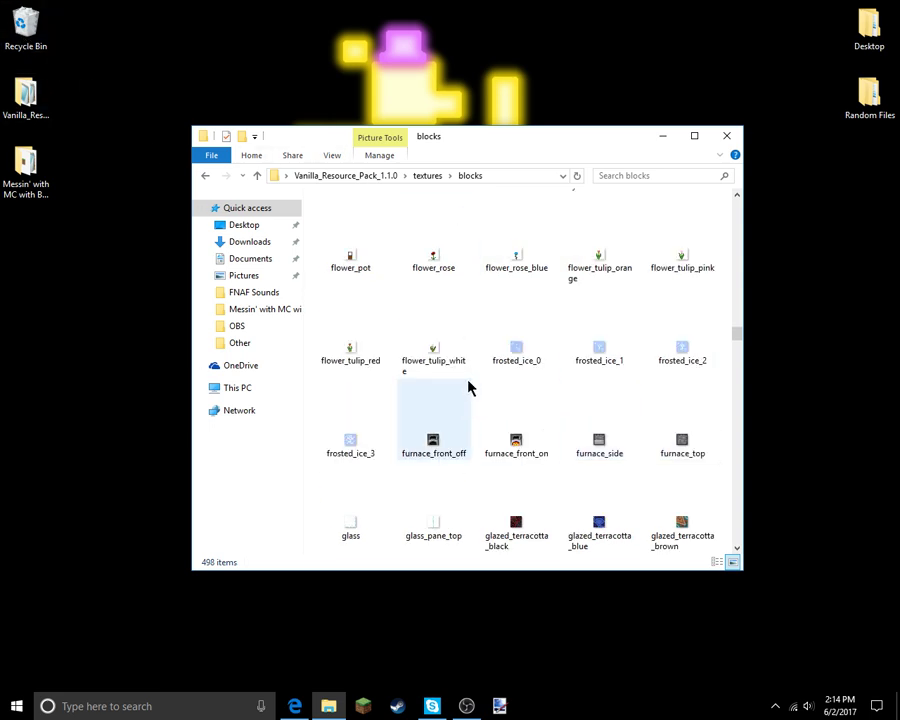
scroll(500, 398, "down", 2)
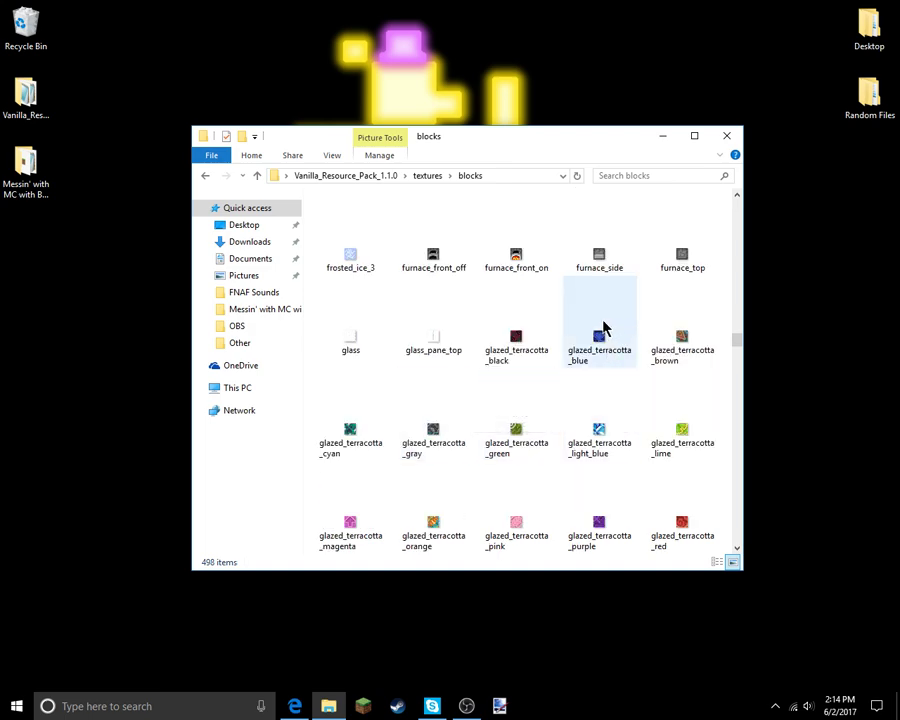
scroll(606, 340, "down", 3)
scroll(436, 347, "down", 2)
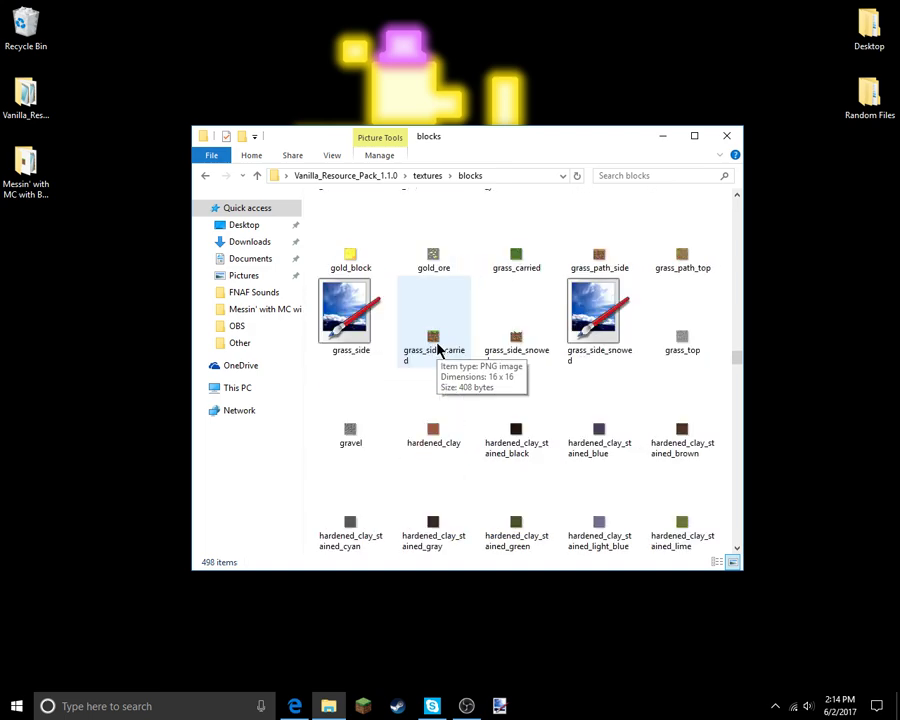
scroll(447, 350, "down", 3)
scroll(450, 348, "down", 3)
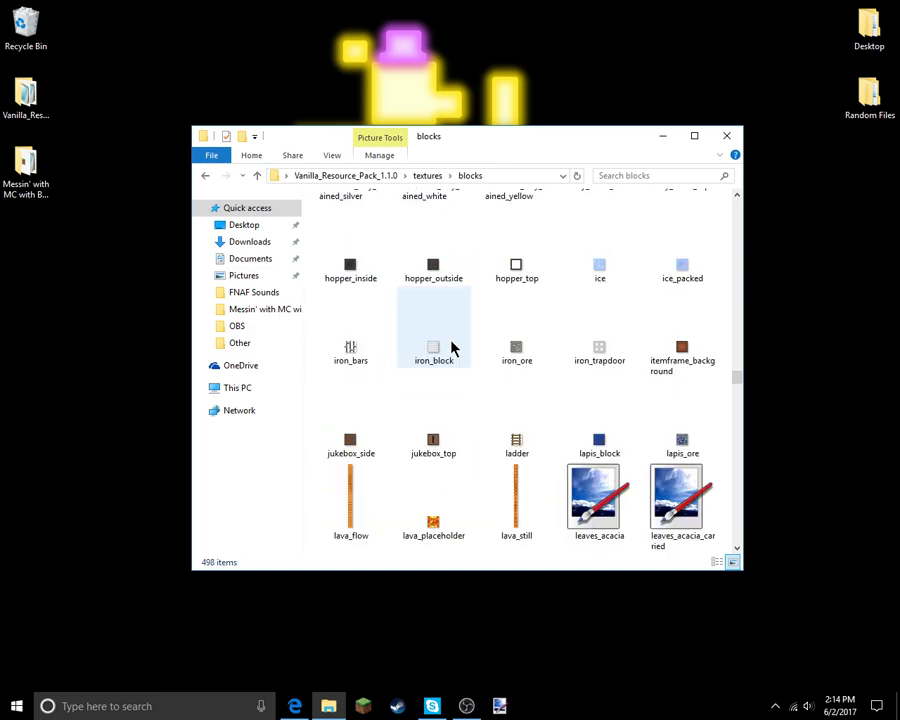
scroll(450, 347, "down", 2)
scroll(450, 347, "down", 5)
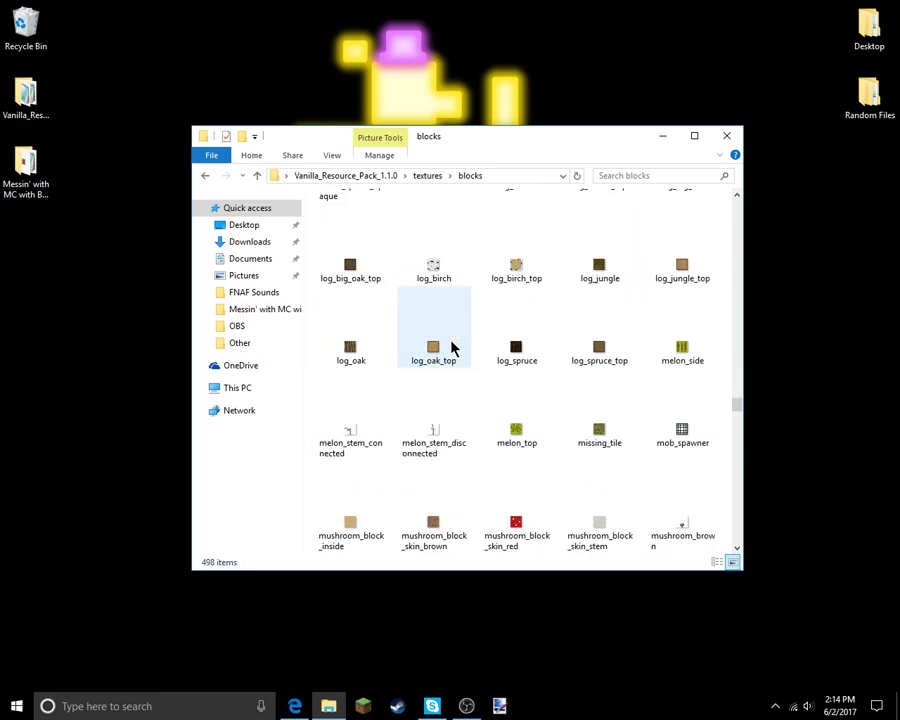
scroll(450, 347, "down", 3)
scroll(455, 350, "down", 3)
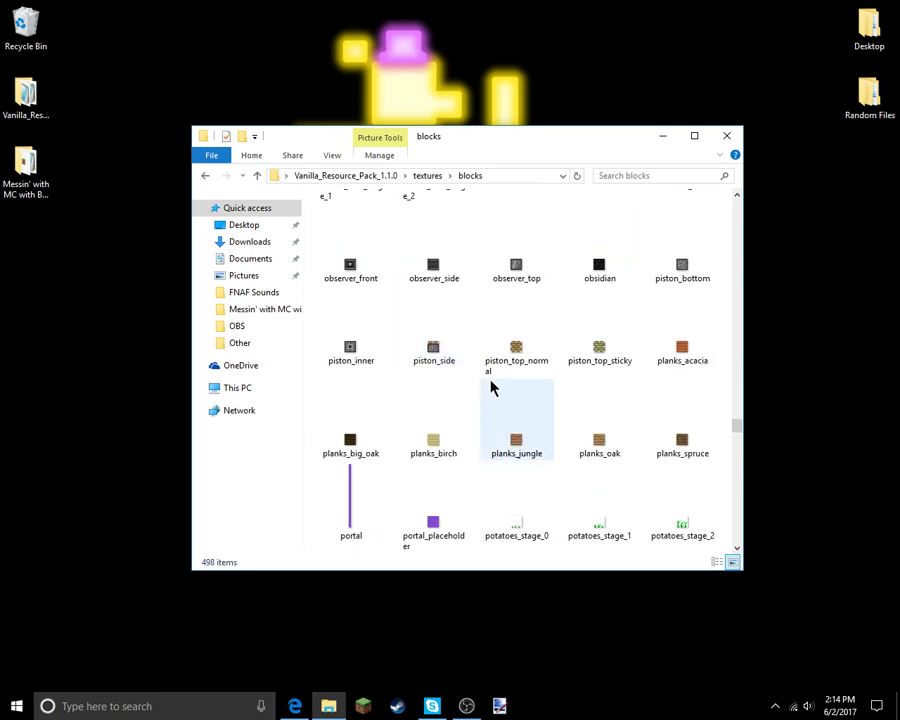
scroll(490, 387, "down", 2)
scroll(490, 387, "down", 2)
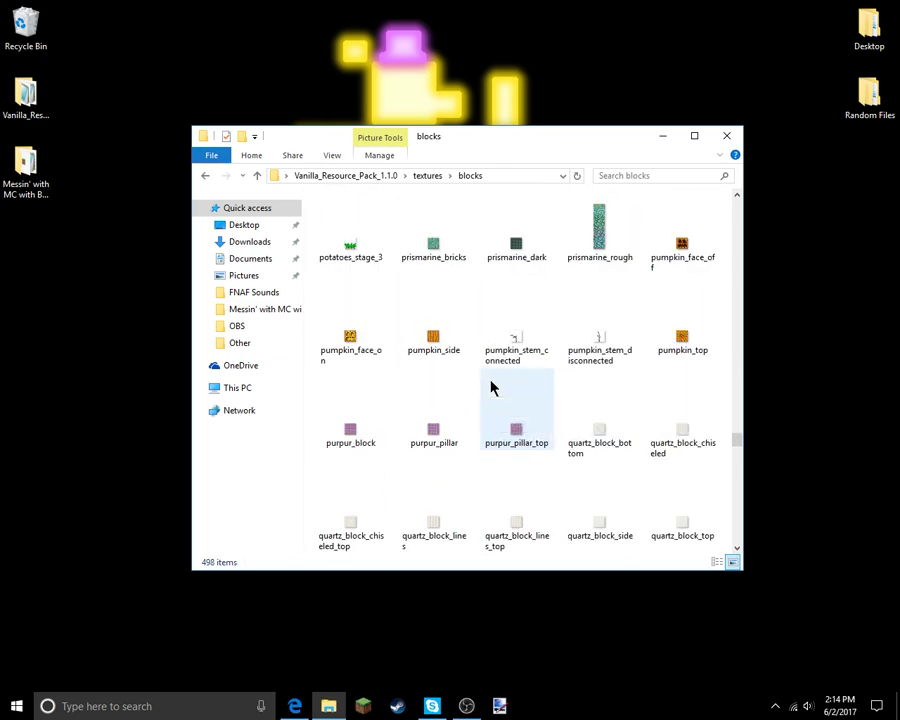
scroll(490, 387, "up", 3)
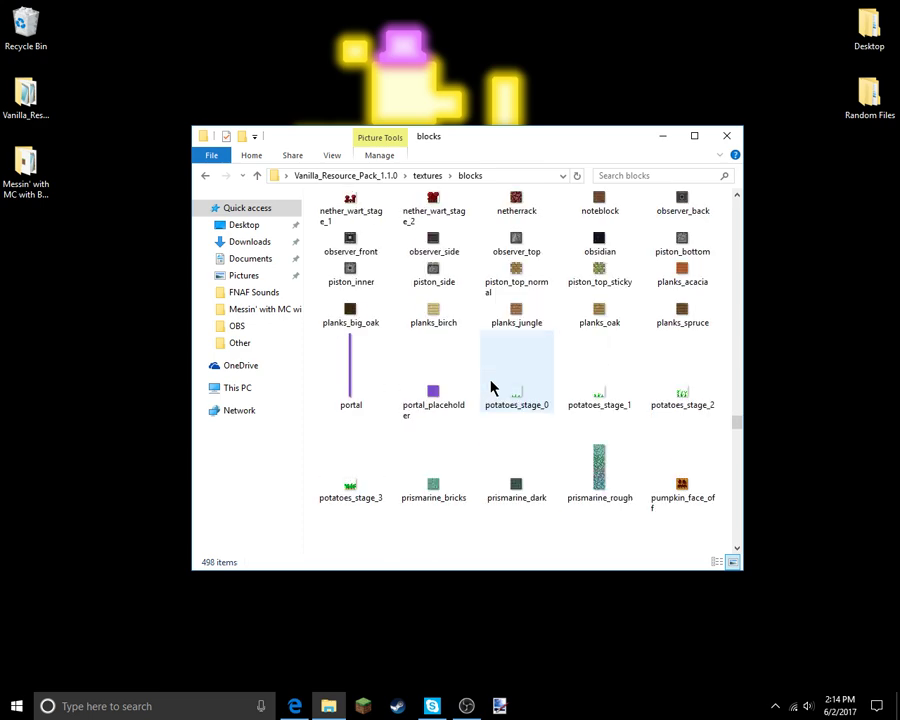
scroll(505, 317, "up", 3)
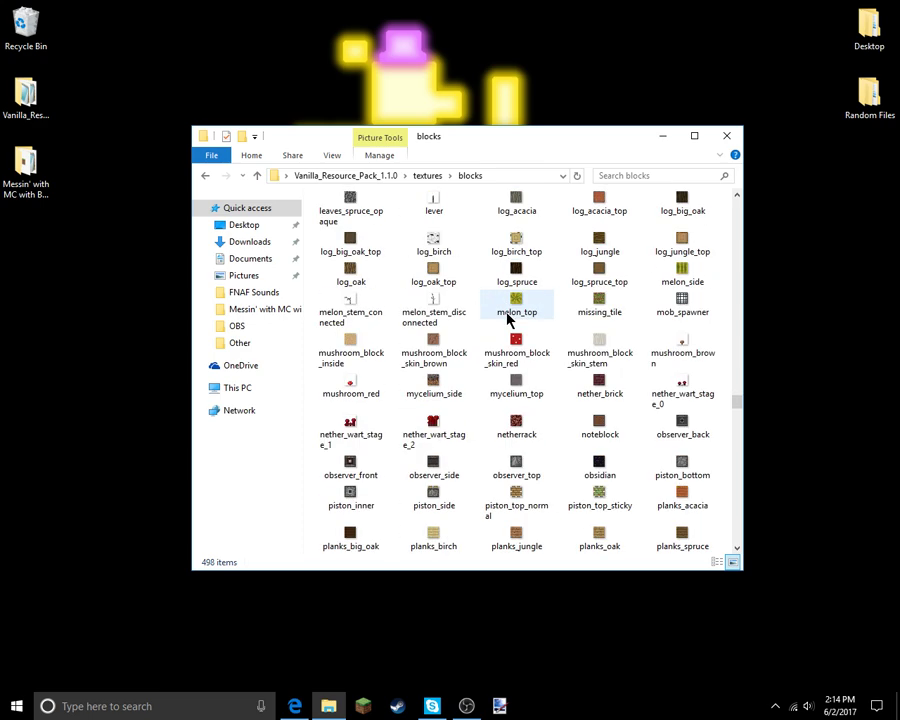
- Open missing_tile.png in paint.net via the Home tab's Open dropdown
double_click(587, 311)
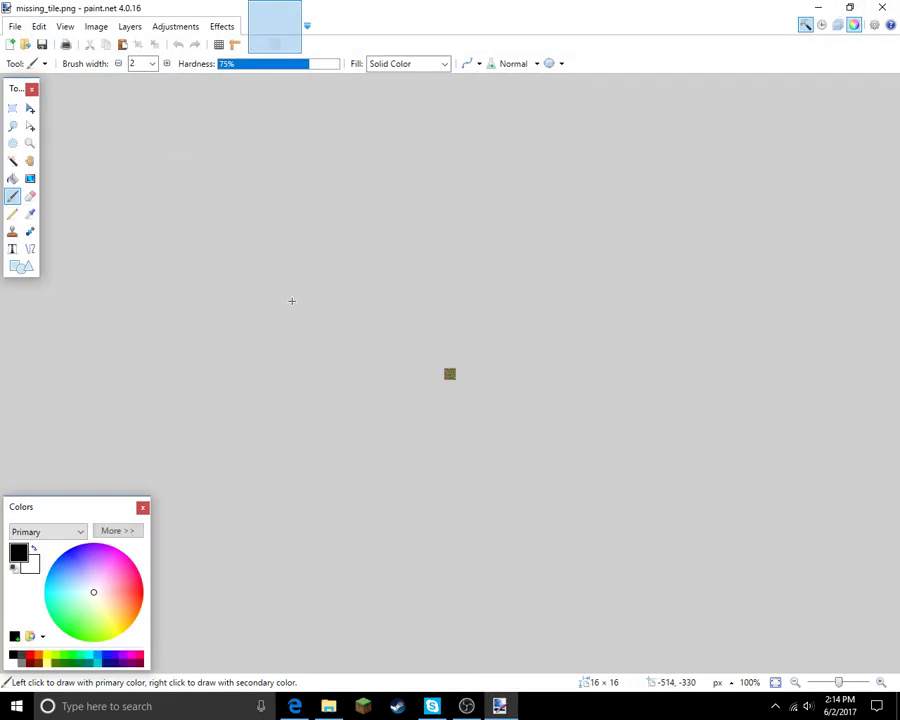
left_click(817, 8)
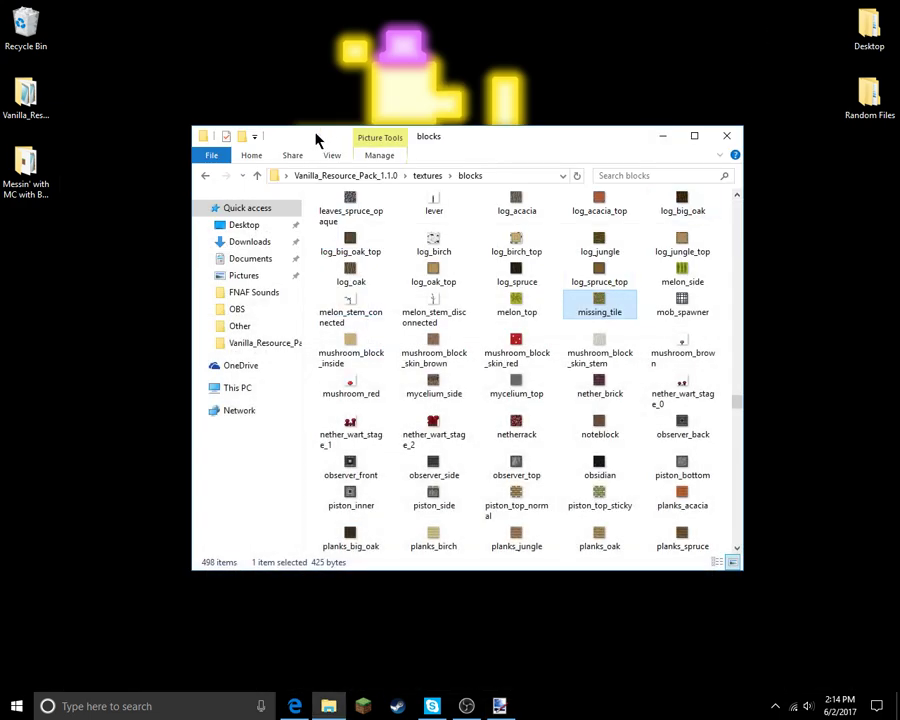
left_click(367, 157)
left_click(338, 157)
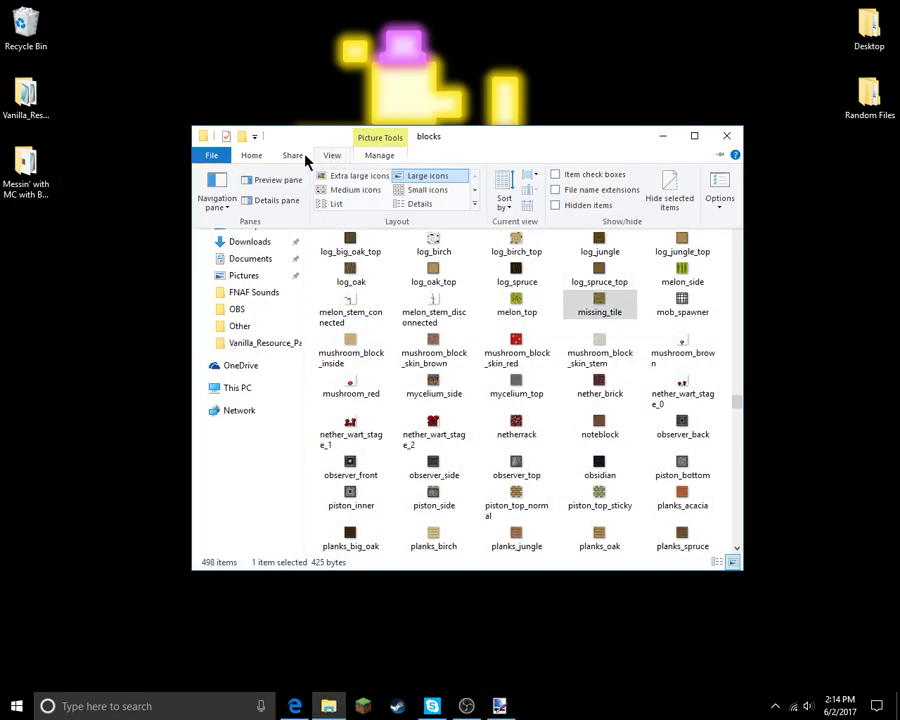
left_click(298, 157)
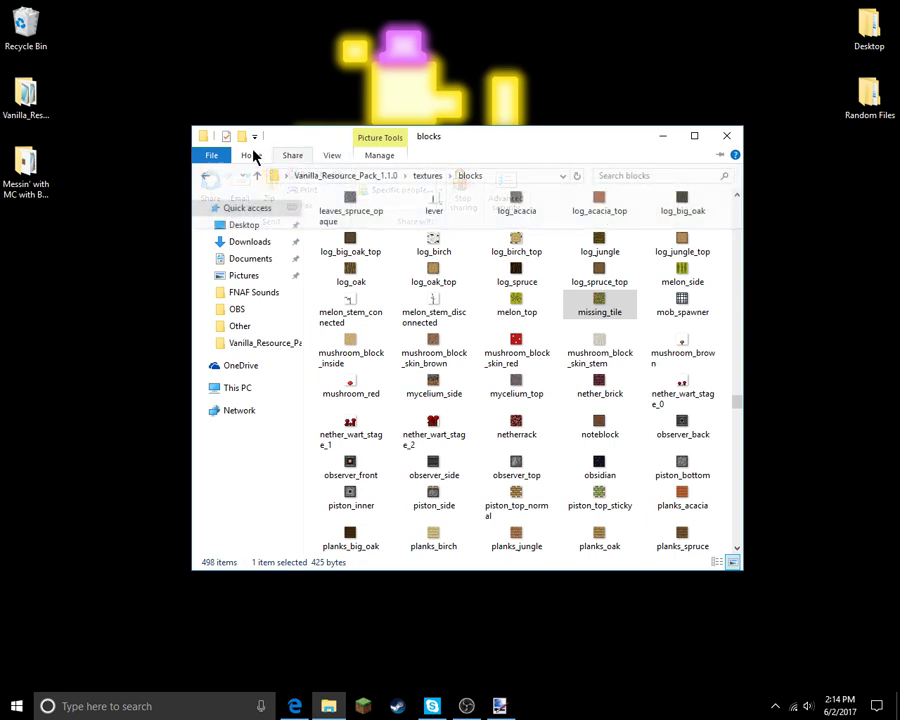
left_click(253, 154)
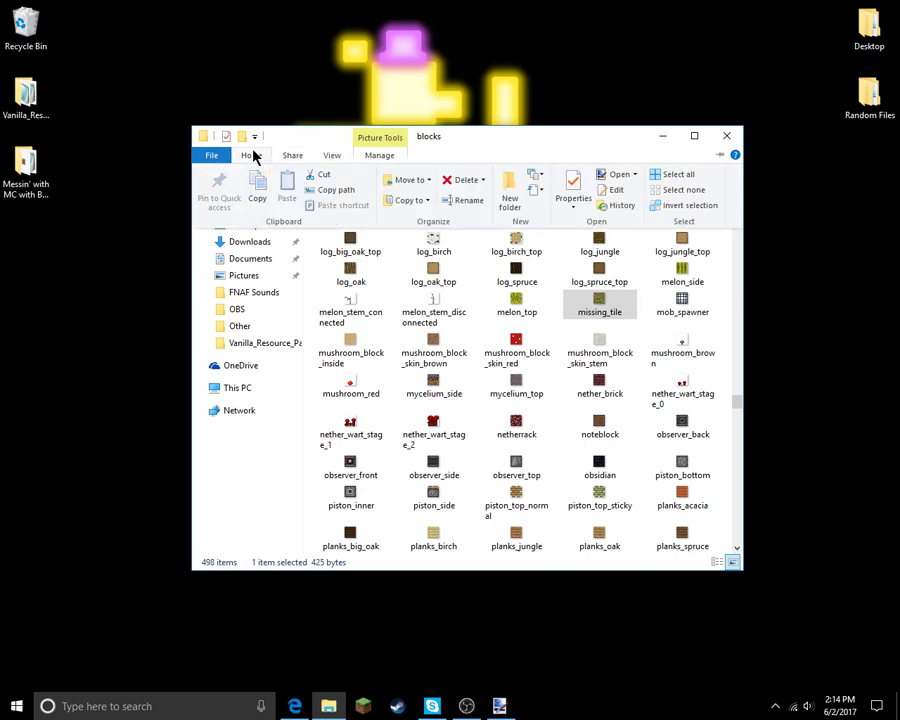
left_click(635, 177)
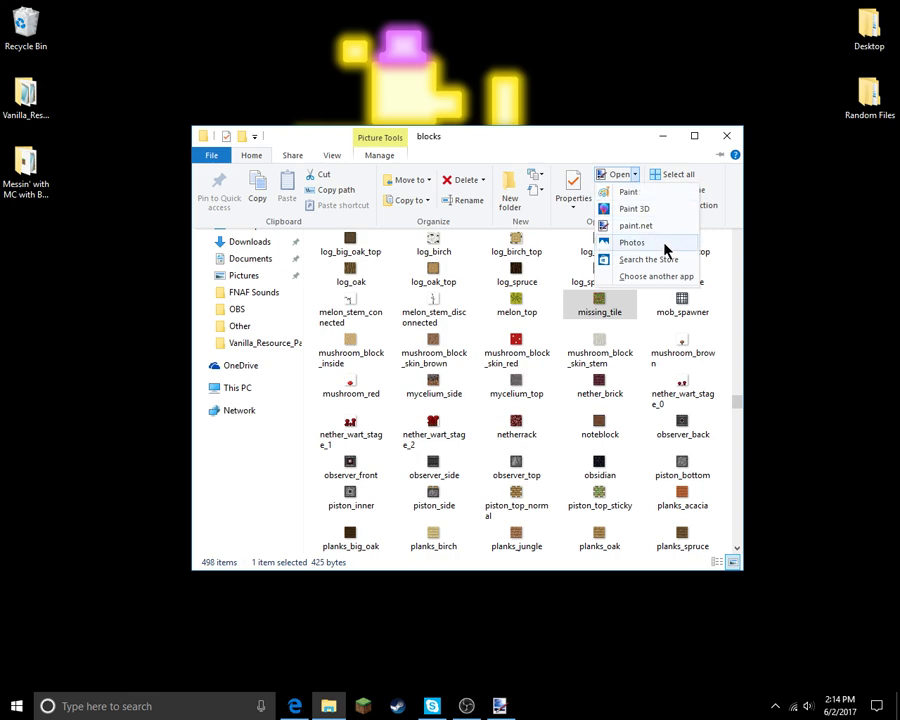
left_click(631, 176)
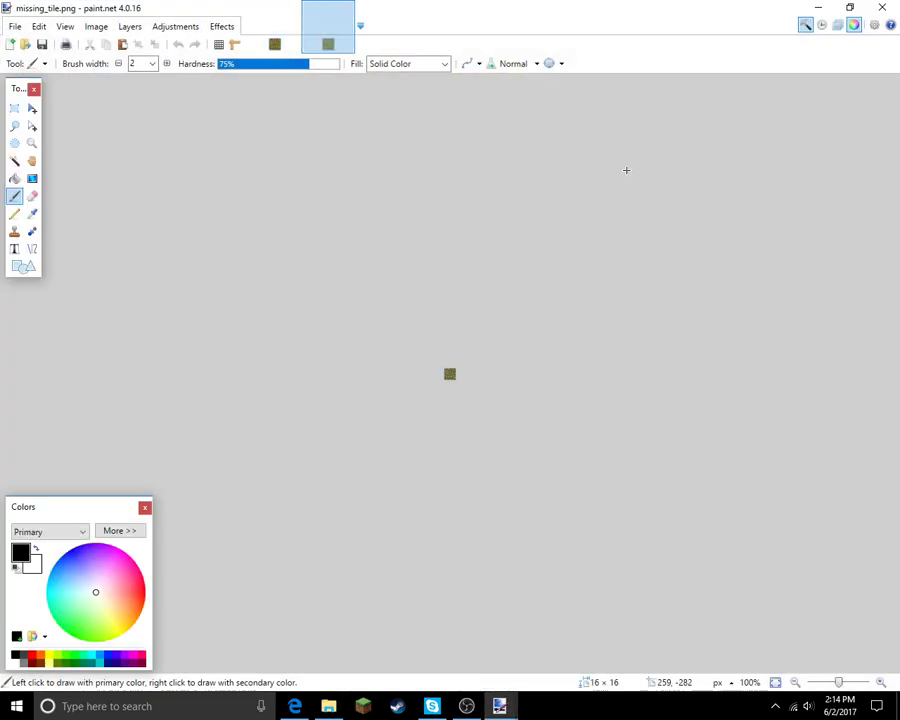
- Close the duplicate image and magnify the 16×16 tile to fill the canvas
left_click(347, 7)
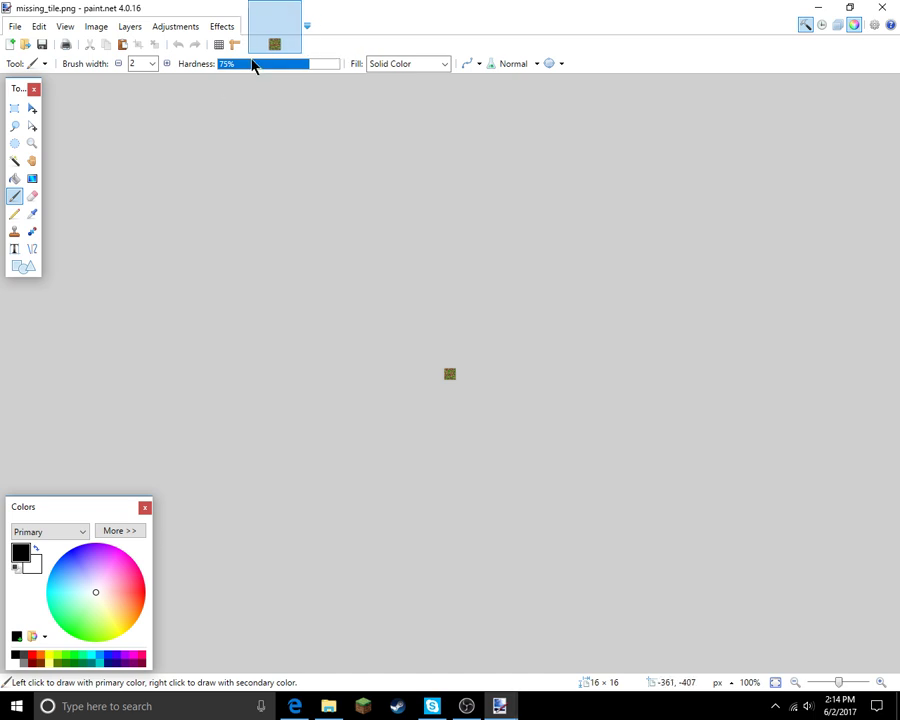
left_click(32, 145)
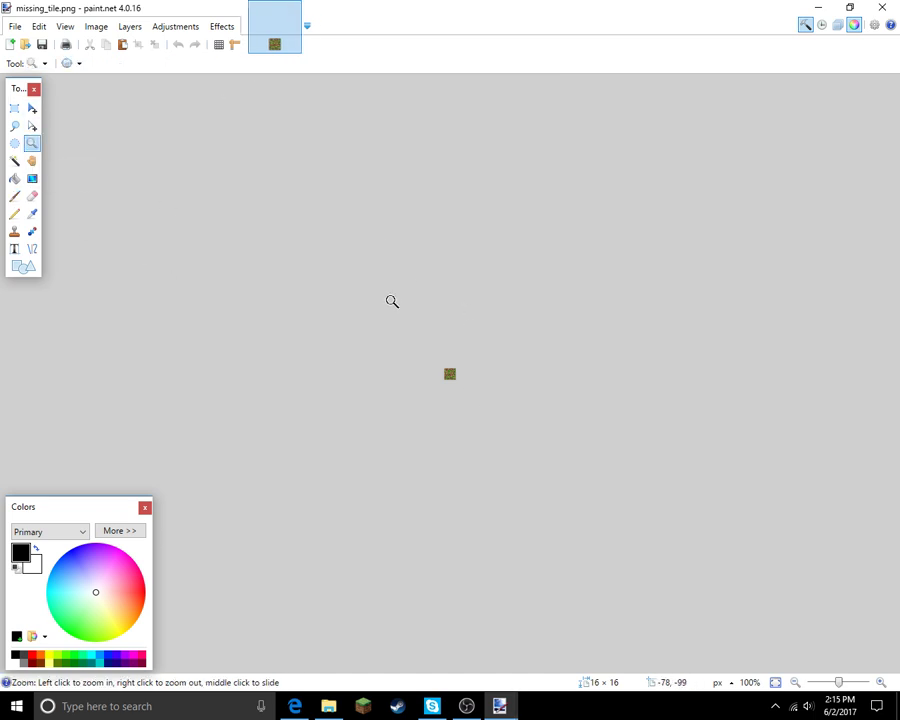
key("ctrl+b")
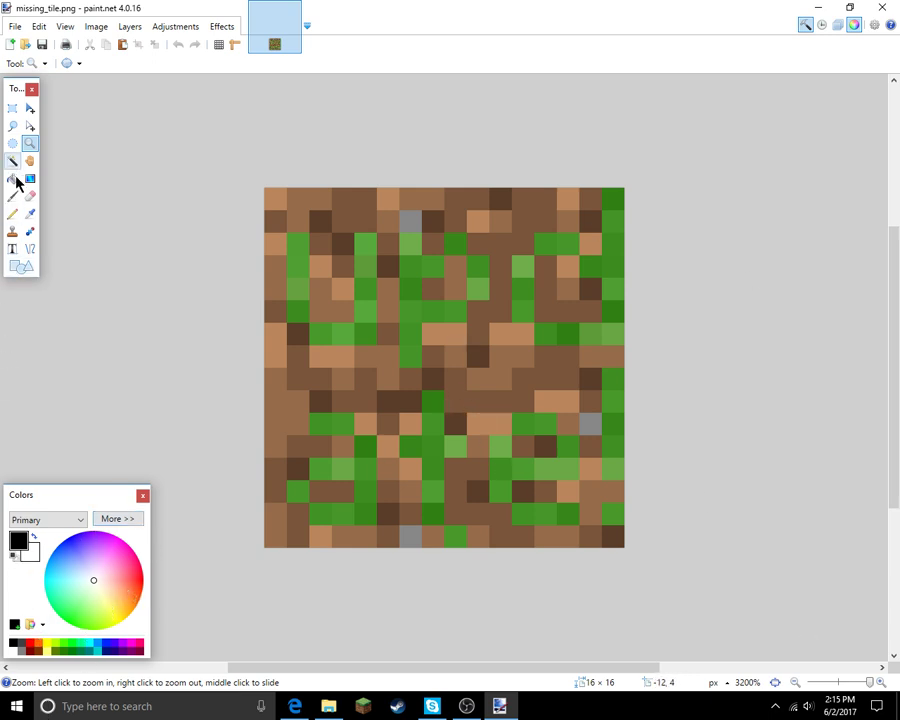
- Undo test Pencil and Paintbrush strokes, then set up the Pencil with yellow
left_click(12, 213)
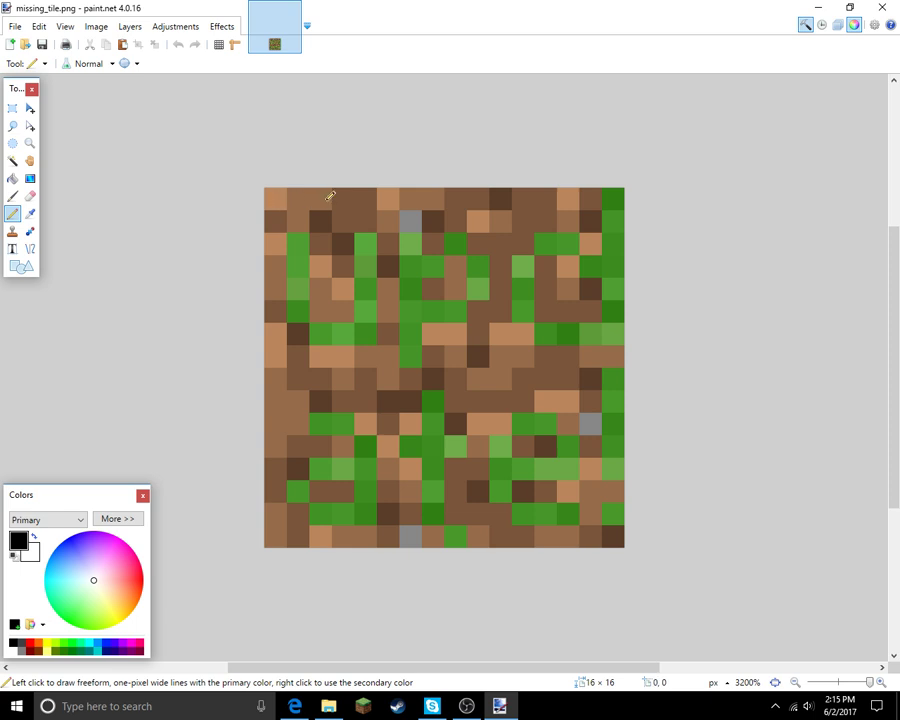
left_click_drag(328, 197, 340, 208)
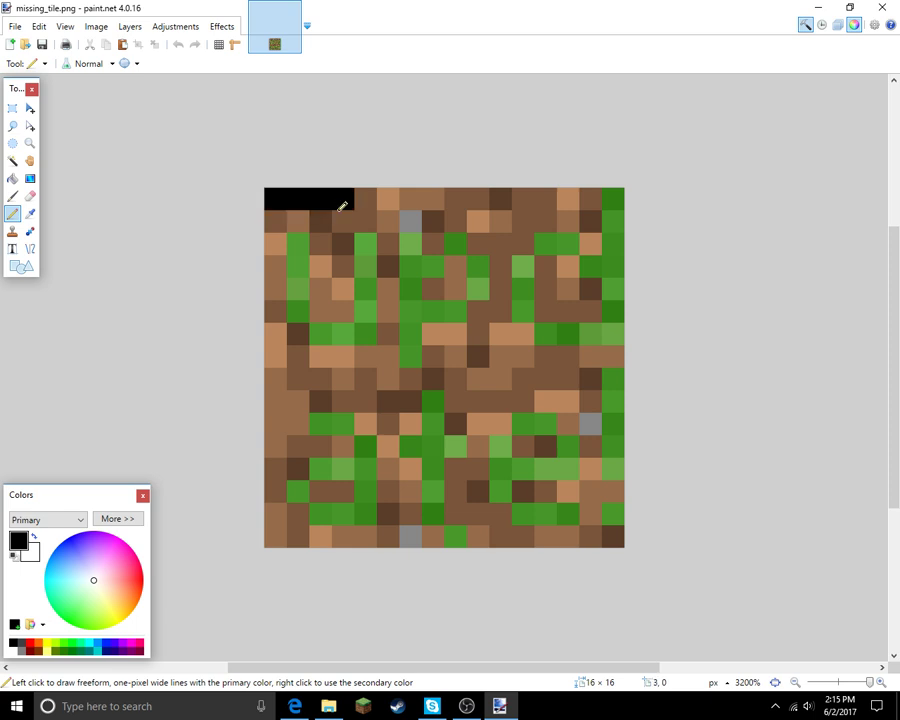
left_click(180, 45)
left_click(12, 197)
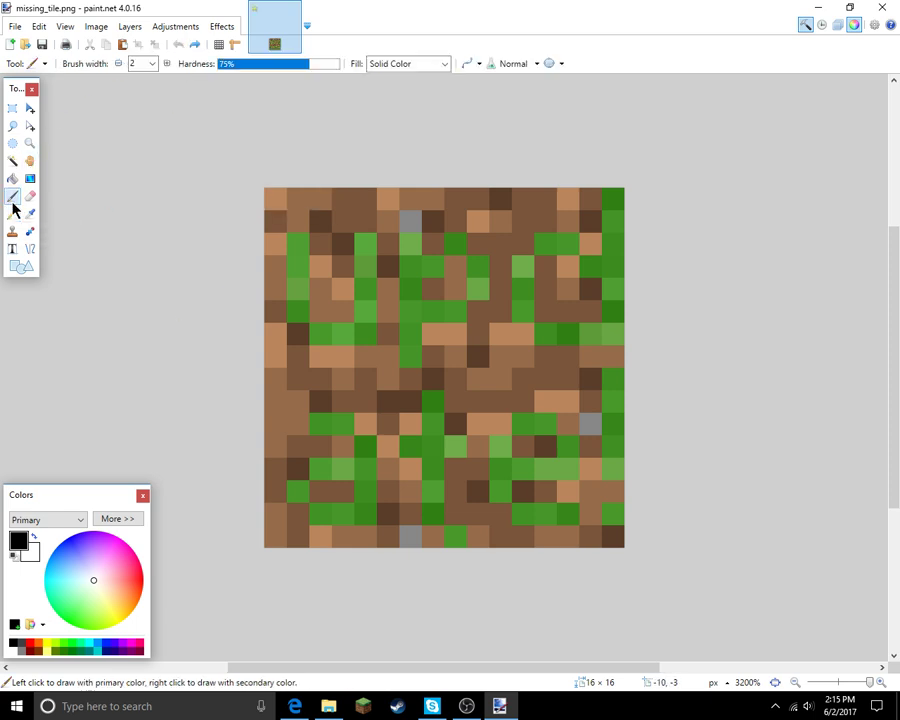
mouse_move(292, 220)
left_mouse_down()
mouse_move(444, 294)
mouse_move(539, 401)
left_mouse_up()
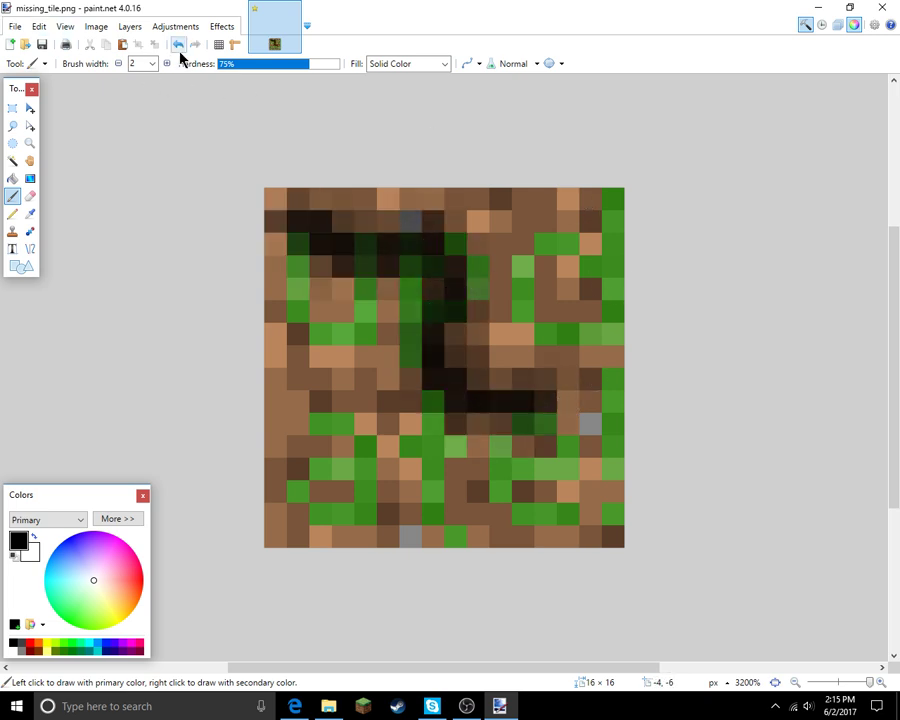
left_click(178, 45)
left_click(12, 213)
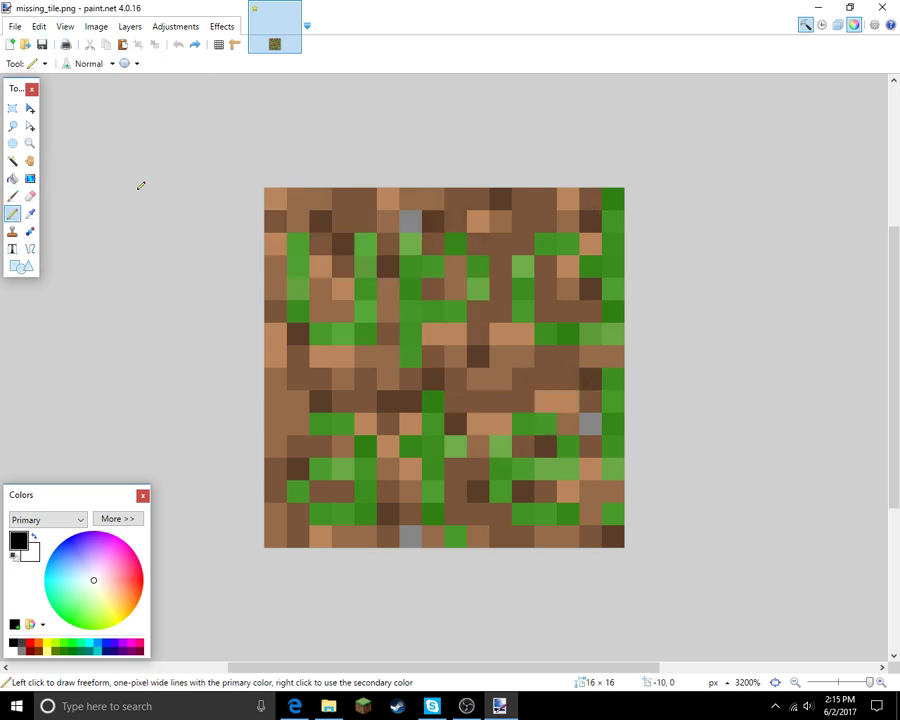
left_click(46, 644)
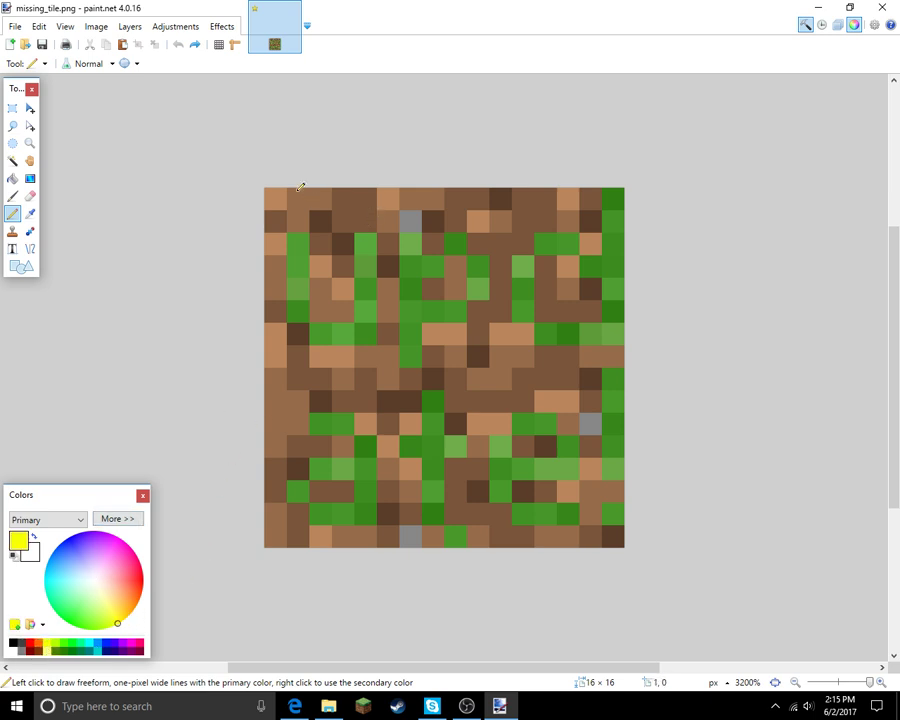
- Pencil yellow over the brown pixels around the green 'upd' and 'ate' letters
mouse_move(283, 191)
left_mouse_down()
mouse_move(587, 199)
mouse_move(588, 222)
mouse_move(588, 212)
mouse_move(509, 217)
mouse_move(521, 234)
mouse_move(500, 256)
mouse_move(498, 312)
mouse_move(548, 353)
mouse_move(637, 350)
left_mouse_up()
left_click_drag(588, 369, 589, 397)
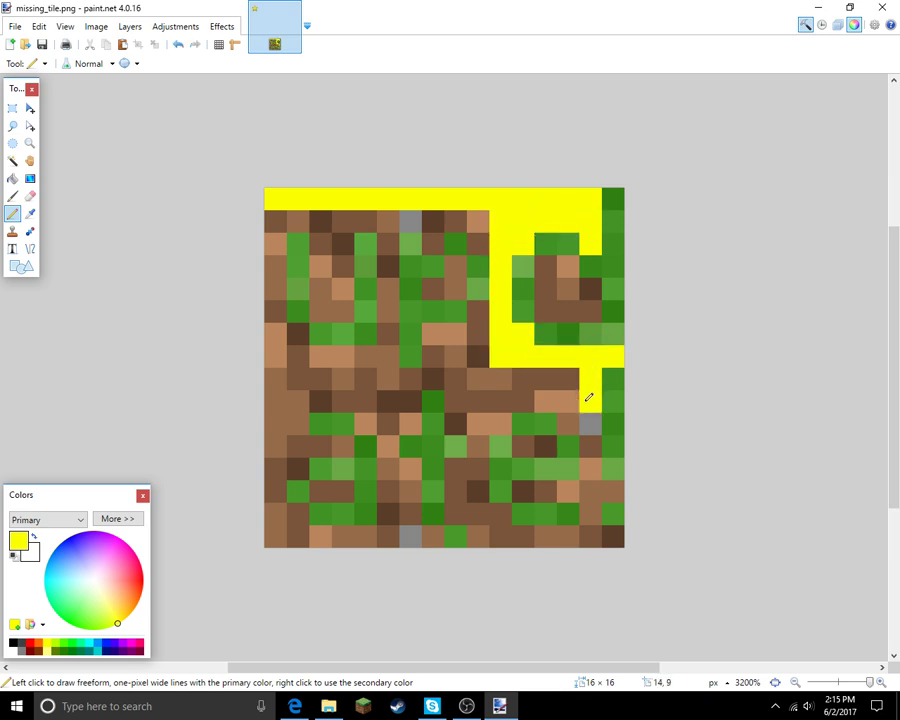
mouse_move(579, 314)
left_mouse_down()
mouse_move(594, 297)
mouse_move(550, 287)
mouse_move(568, 265)
mouse_move(570, 290)
left_mouse_up()
mouse_move(595, 403)
left_mouse_down()
mouse_move(596, 468)
mouse_move(610, 484)
mouse_move(532, 486)
mouse_move(538, 440)
mouse_move(572, 376)
mouse_move(516, 366)
mouse_move(520, 386)
mouse_move(494, 387)
mouse_move(484, 308)
mouse_move(456, 256)
mouse_move(437, 289)
left_mouse_up()
mouse_move(433, 217)
left_mouse_down()
mouse_move(433, 243)
mouse_move(476, 217)
mouse_move(457, 226)
mouse_move(356, 212)
mouse_move(338, 298)
mouse_move(322, 214)
mouse_move(276, 216)
mouse_move(291, 351)
mouse_move(299, 327)
mouse_move(356, 352)
mouse_move(399, 340)
mouse_move(388, 239)
left_mouse_up()
mouse_move(409, 381)
left_mouse_down()
mouse_move(452, 374)
mouse_move(452, 320)
mouse_move(444, 344)
mouse_move(462, 414)
mouse_move(505, 419)
mouse_move(482, 514)
mouse_move(456, 468)
left_mouse_up()
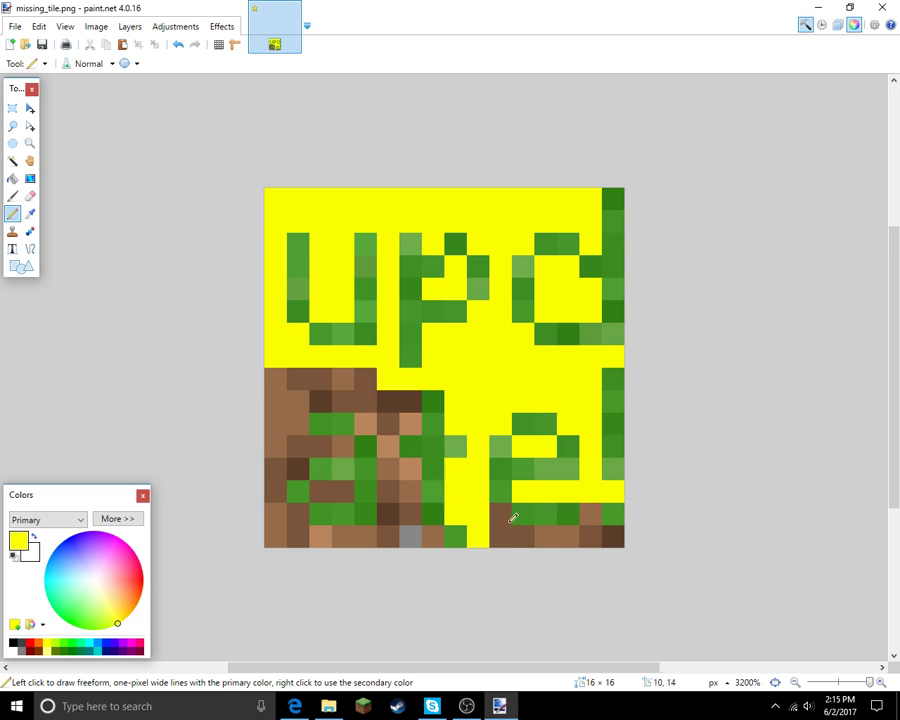
mouse_move(497, 503)
left_mouse_down()
mouse_move(552, 538)
mouse_move(588, 518)
mouse_move(612, 521)
left_mouse_up()
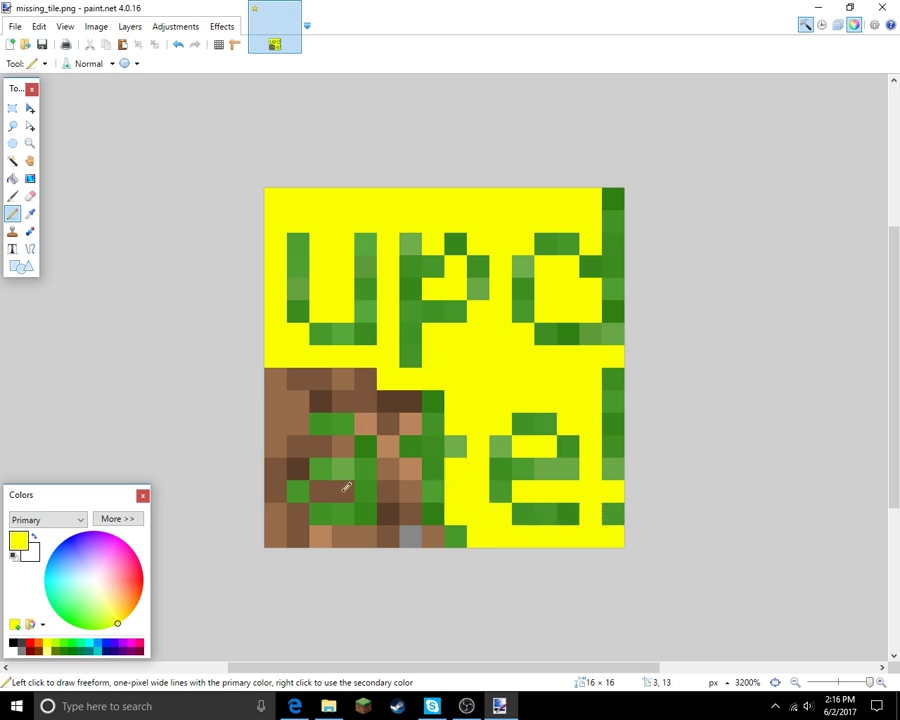
mouse_move(340, 487)
left_mouse_down()
mouse_move(331, 441)
mouse_move(287, 434)
mouse_move(273, 392)
mouse_move(325, 383)
mouse_move(382, 394)
mouse_move(358, 382)
mouse_move(316, 390)
mouse_move(305, 415)
mouse_move(392, 394)
mouse_move(385, 418)
mouse_move(410, 404)
mouse_move(394, 472)
mouse_move(406, 486)
mouse_move(398, 480)
left_mouse_up()
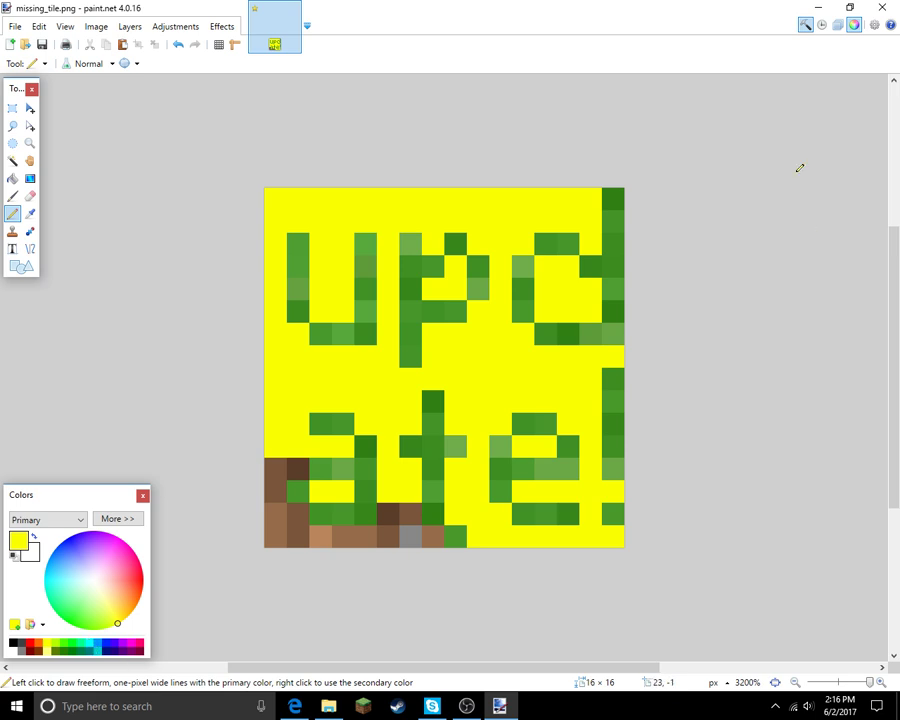
left_click(823, 28)
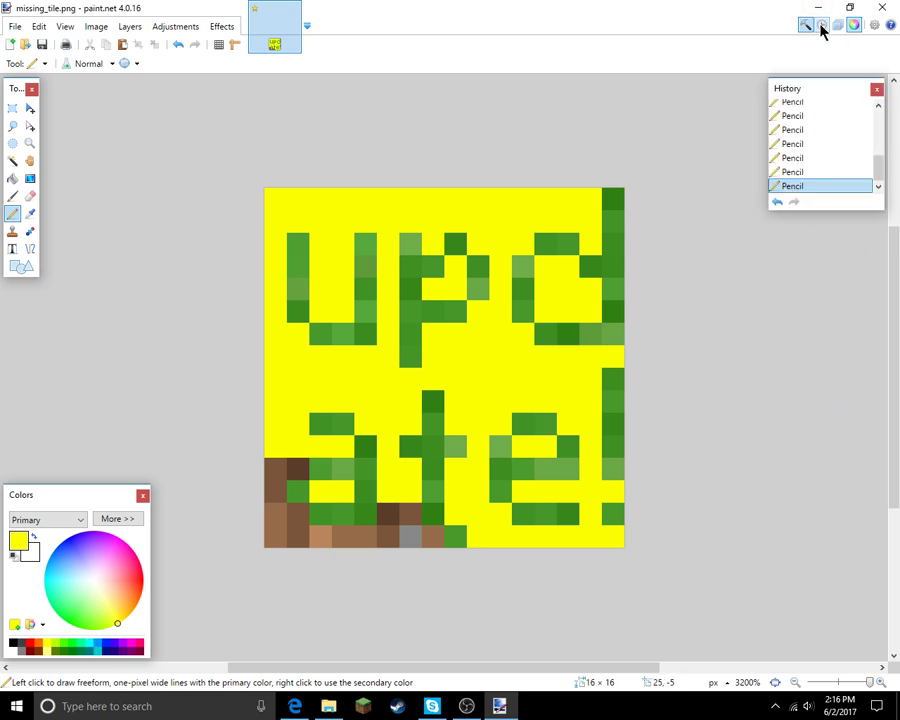
left_click(839, 28)
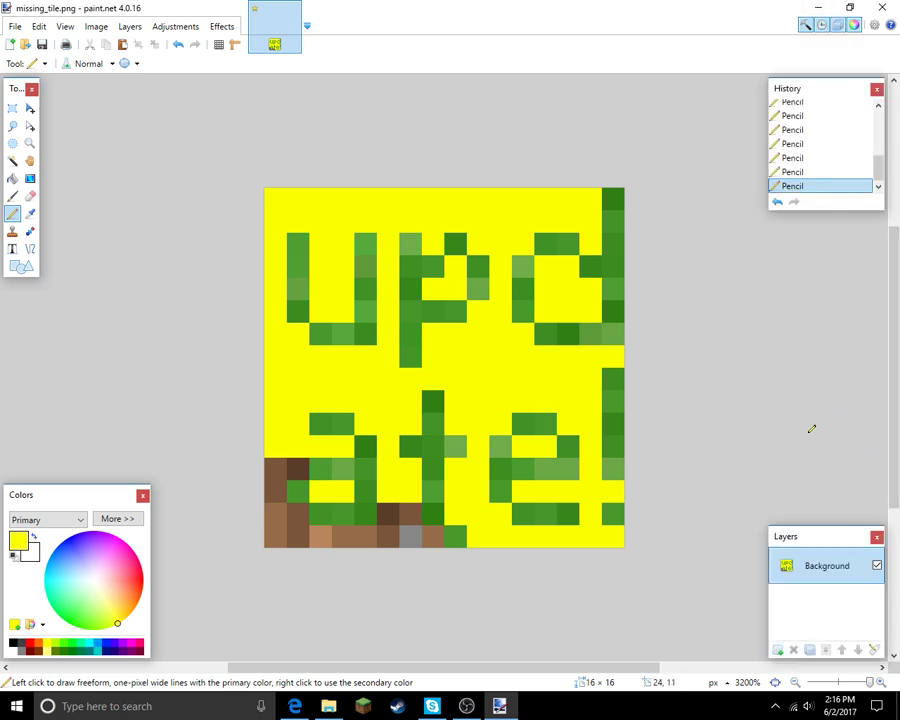
scroll(857, 155, "up", 5)
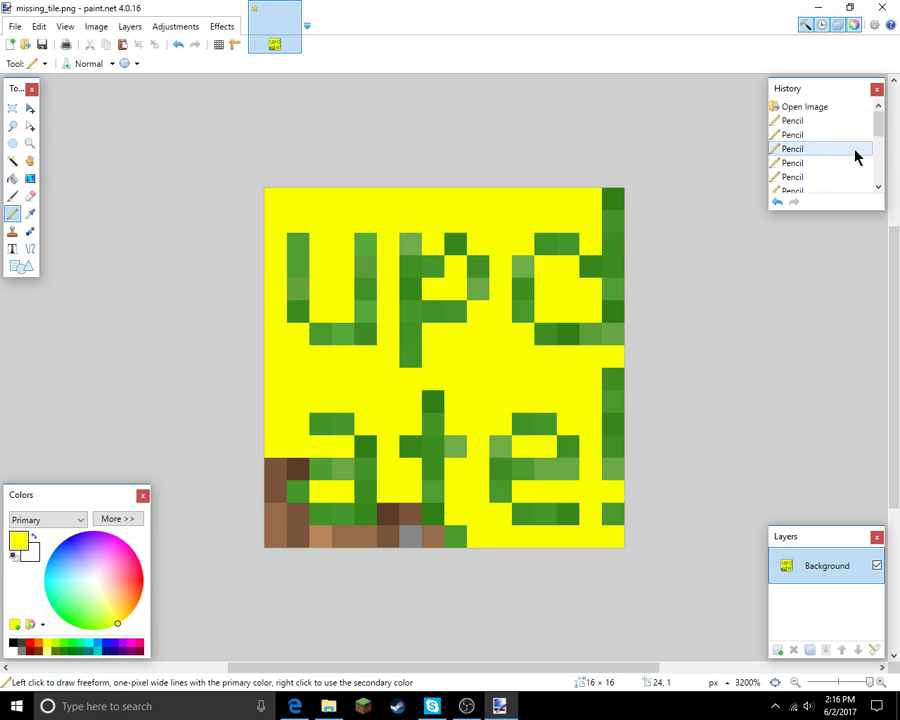
left_click(877, 89)
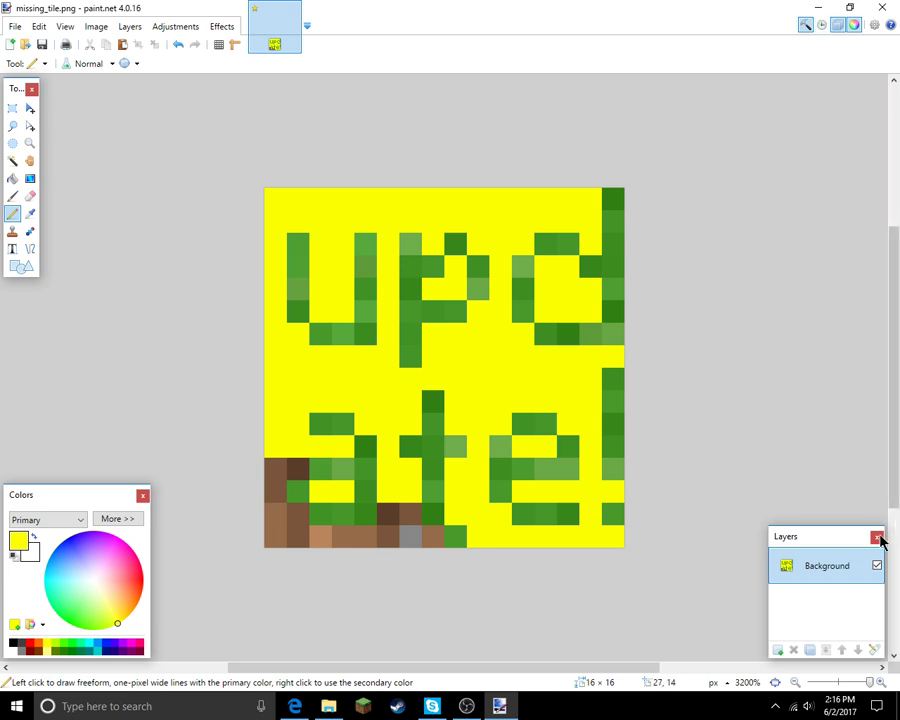
left_click(877, 538)
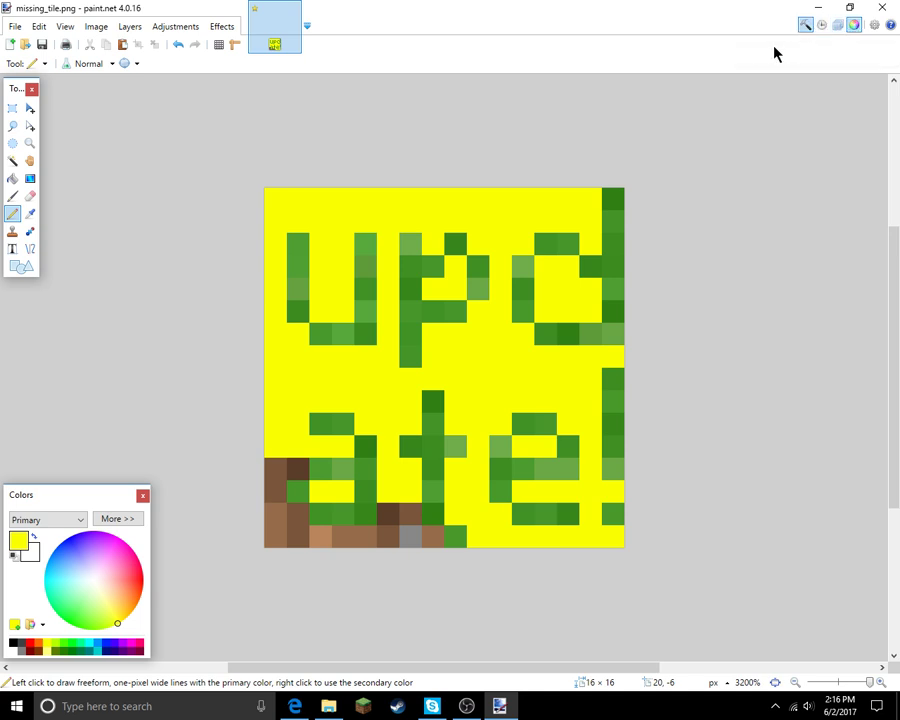
- Show the pixel grid, fill the remaining brown left-column pixels yellow, and choose purple
mouse_move(275, 26)
left_click(217, 46)
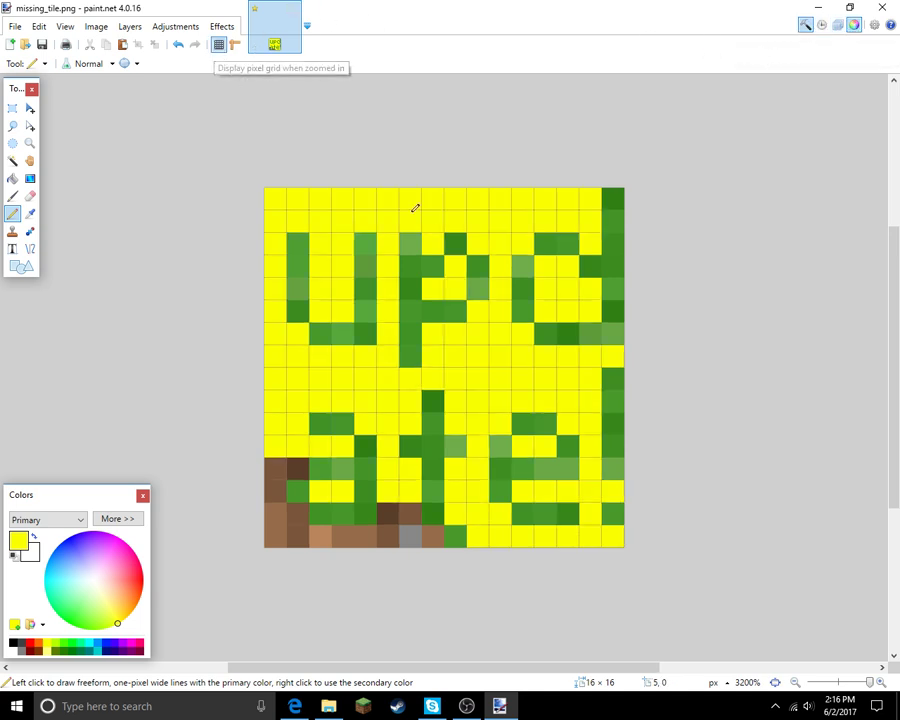
mouse_move(291, 444)
left_mouse_down()
mouse_move(287, 527)
mouse_move(429, 531)
left_mouse_up()
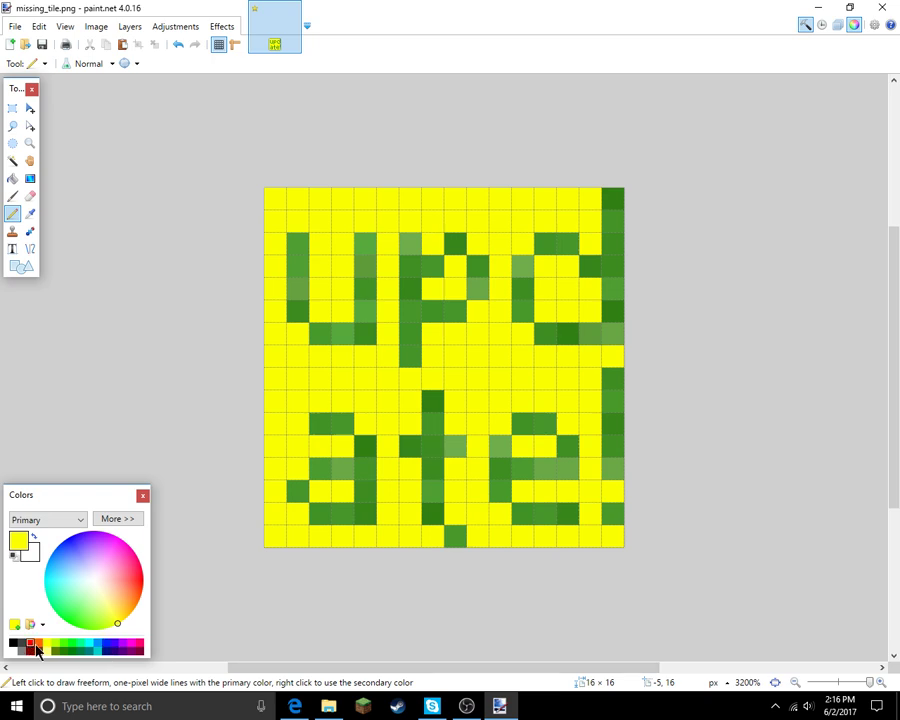
left_click(121, 644)
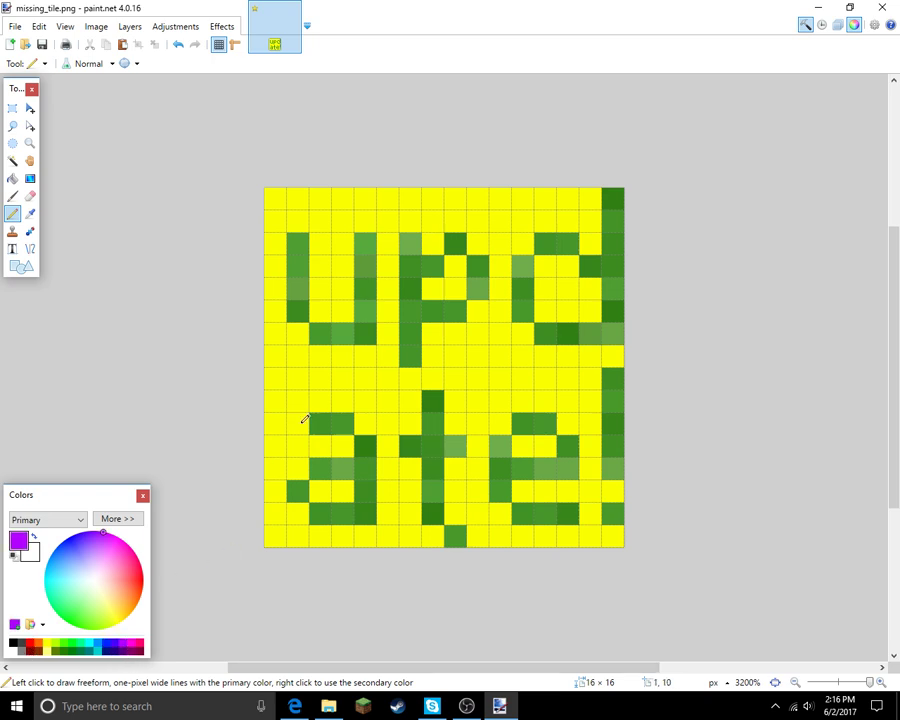
- Redraw the letters 'a', 't' and 'u' in purple pixels
mouse_move(318, 422)
left_mouse_down()
mouse_move(342, 422)
mouse_move(358, 512)
mouse_move(313, 514)
mouse_move(295, 488)
mouse_move(321, 468)
mouse_move(343, 468)
left_mouse_up()
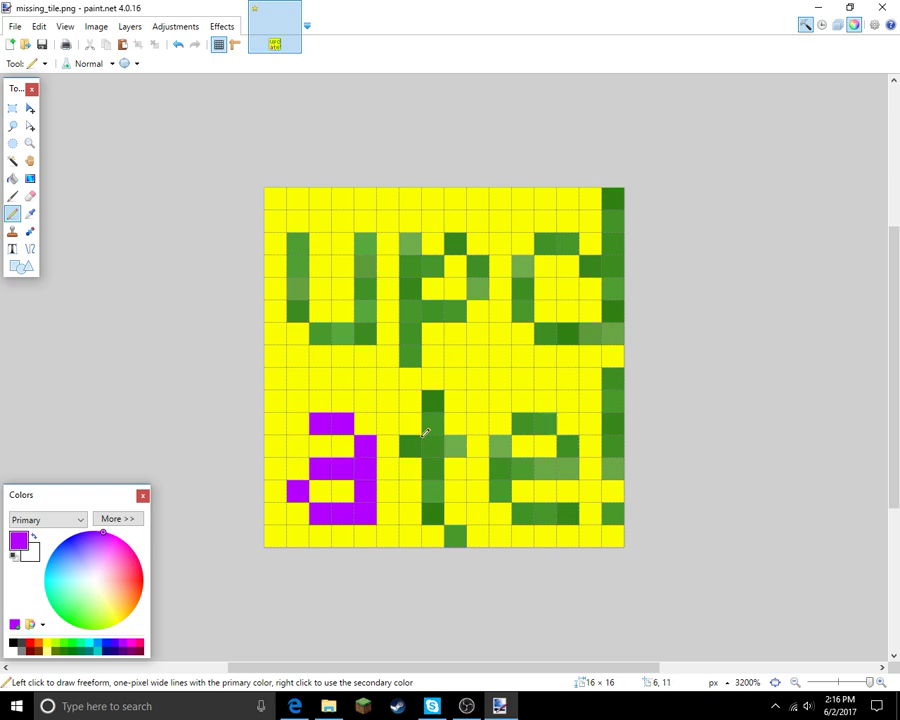
left_click_drag(436, 397, 438, 513)
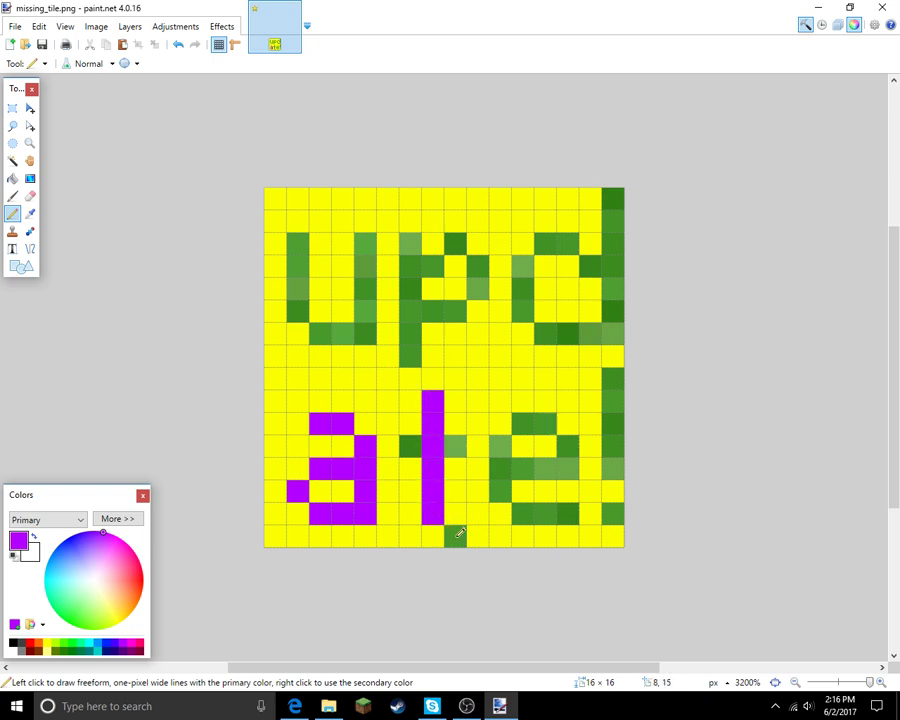
left_click(460, 535)
left_click_drag(455, 444, 410, 446)
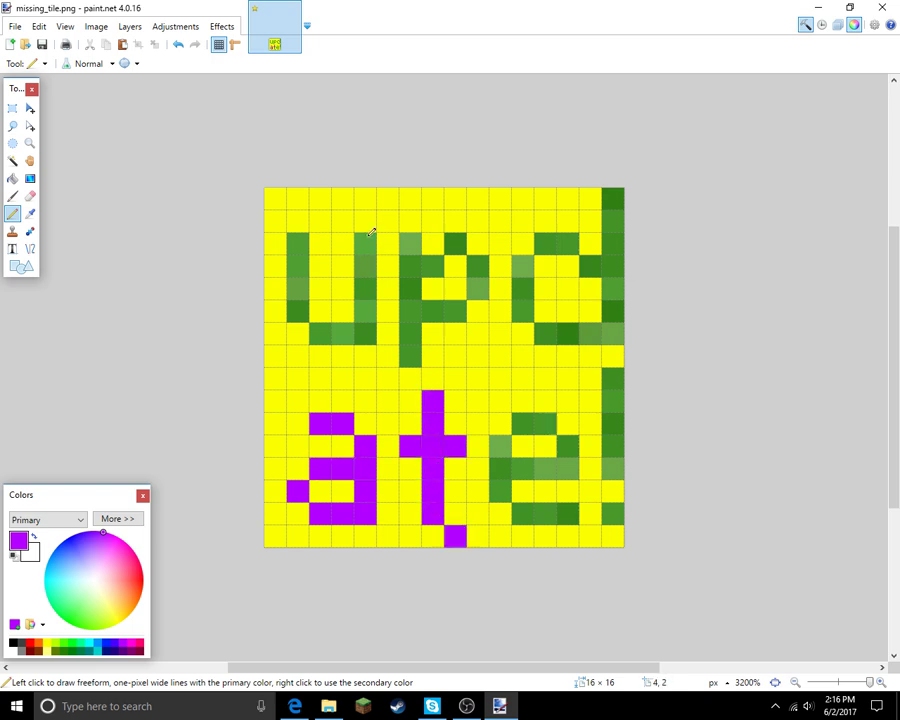
mouse_move(371, 232)
left_mouse_down()
mouse_move(366, 326)
mouse_move(326, 324)
left_mouse_up()
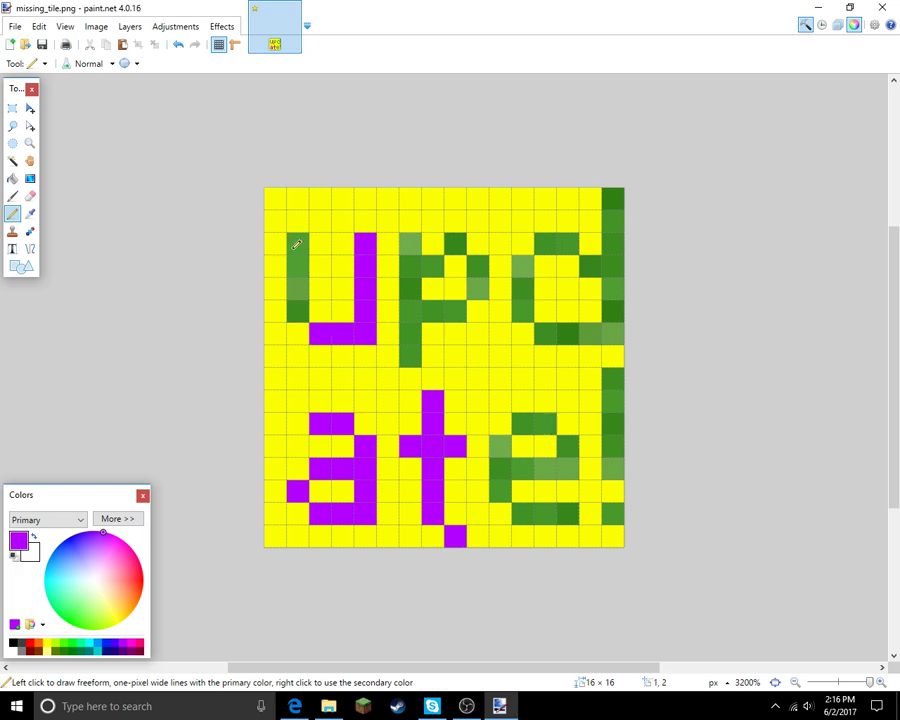
left_click_drag(296, 244, 301, 305)
- Redraw the 'p', 'd' and 'e' letters in purple pixels
mouse_move(408, 256)
left_mouse_down()
mouse_move(411, 346)
mouse_move(455, 311)
left_mouse_up()
mouse_move(455, 243)
left_mouse_down()
mouse_move(433, 266)
mouse_move(478, 283)
left_mouse_up()
mouse_move(547, 240)
left_mouse_down()
mouse_move(578, 243)
mouse_move(590, 266)
left_mouse_up()
mouse_move(617, 197)
left_mouse_down()
mouse_move(619, 305)
mouse_move(558, 321)
mouse_move(517, 278)
left_mouse_up()
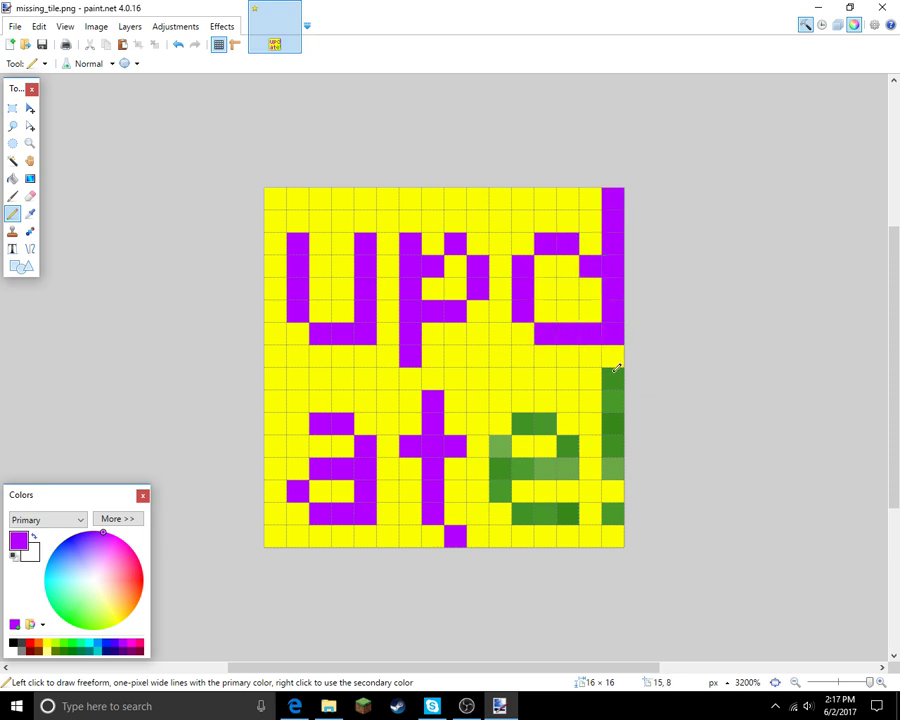
left_click_drag(616, 369, 616, 465)
left_click(618, 507)
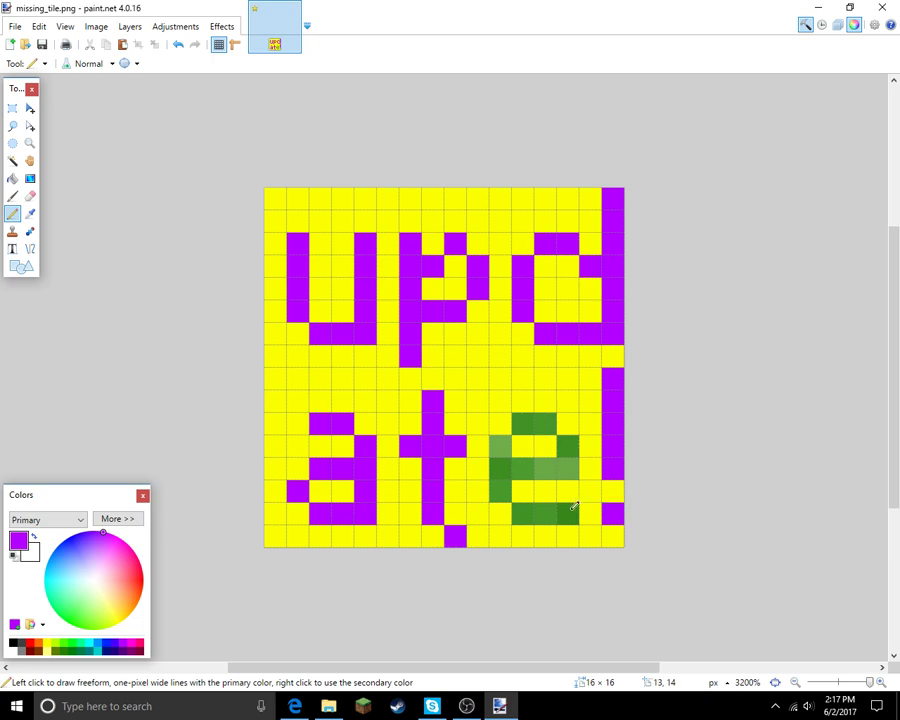
mouse_move(573, 512)
left_mouse_down()
mouse_move(518, 510)
mouse_move(500, 483)
mouse_move(500, 452)
mouse_move(556, 464)
mouse_move(570, 447)
mouse_move(518, 421)
left_mouse_up()
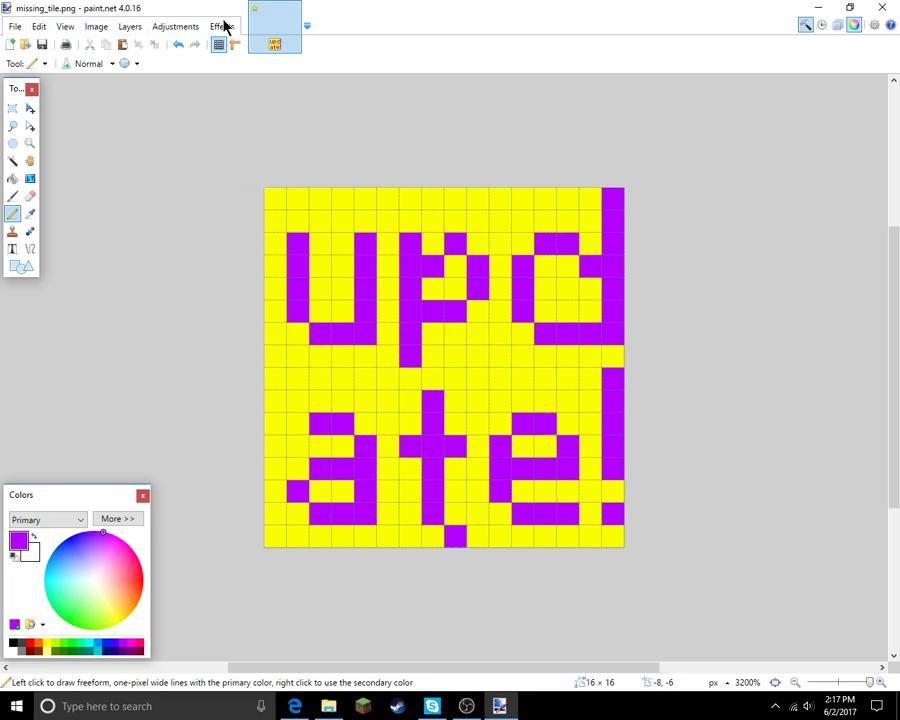
- Save missing_tile.png, confirming the save configuration, then close paint.net
left_click(18, 30)
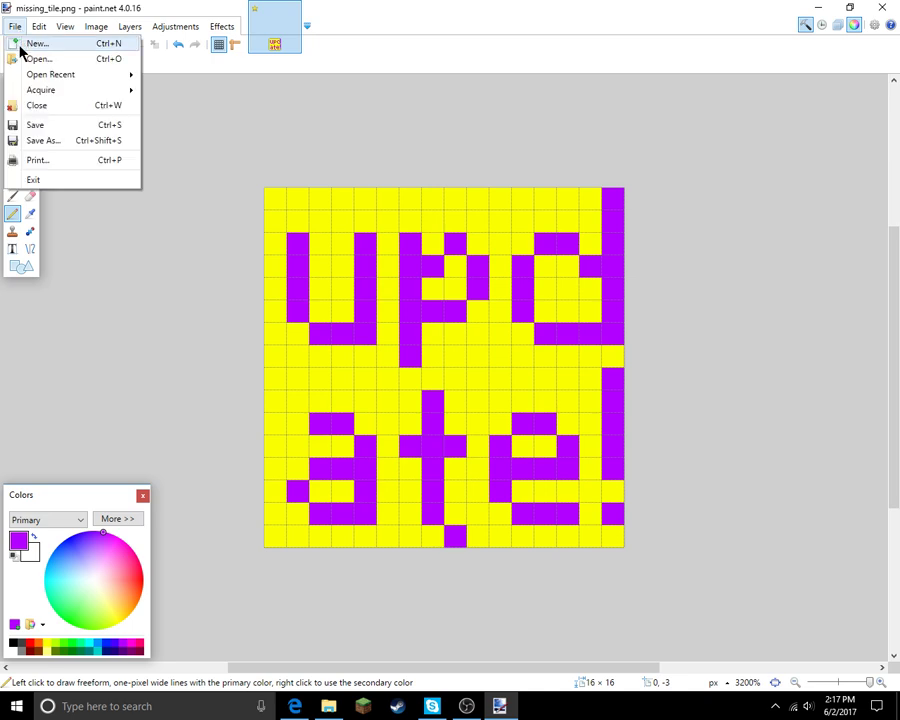
left_click(30, 125)
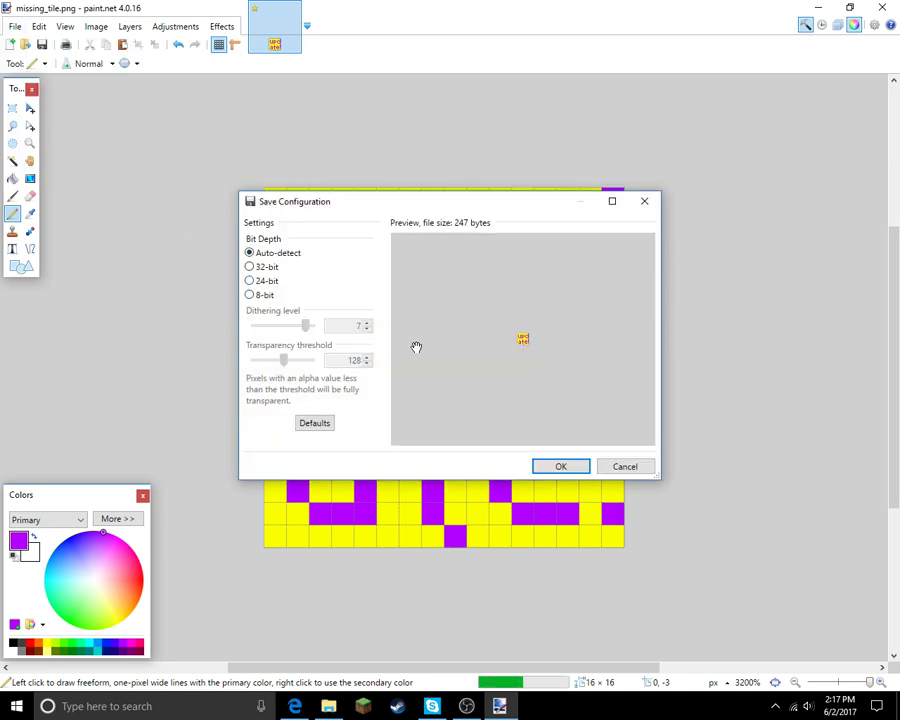
left_click(570, 470)
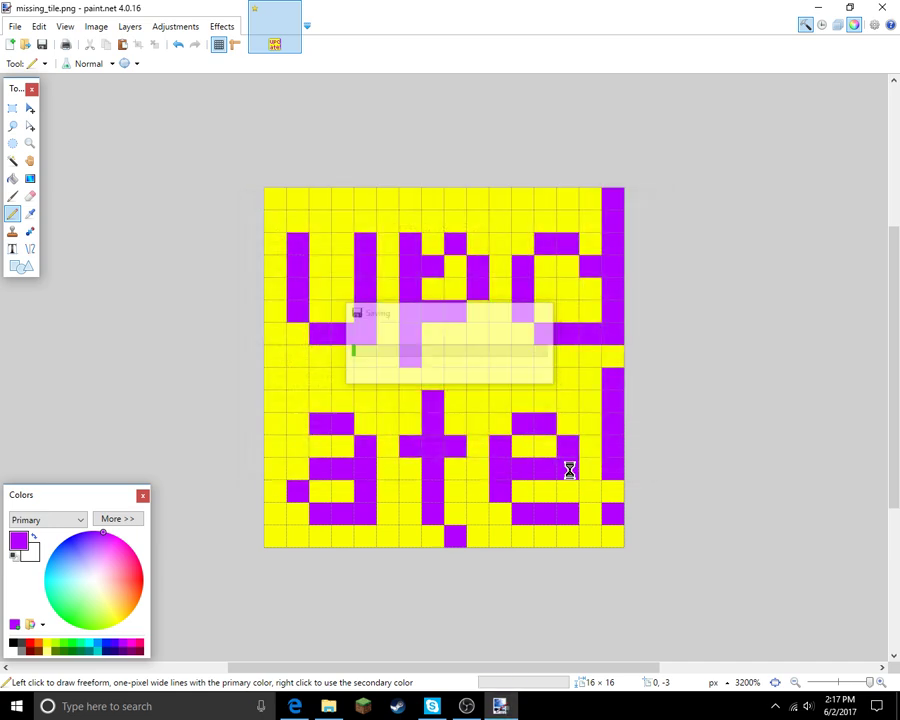
left_click(882, 7)
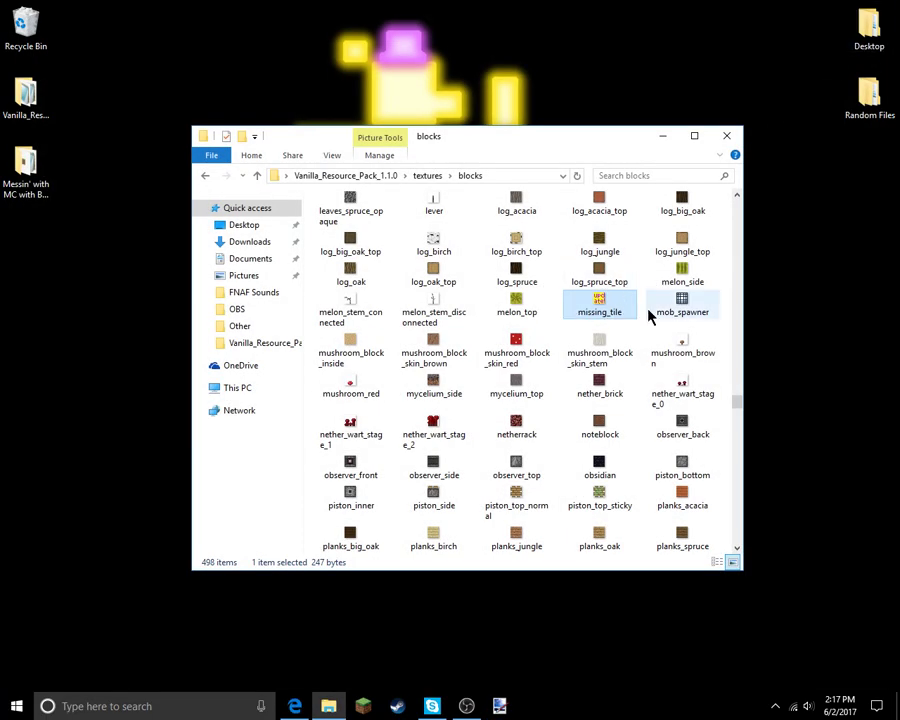
- Scroll through the blocks textures, then close that File Explorer window
scroll(518, 396, "down", 2)
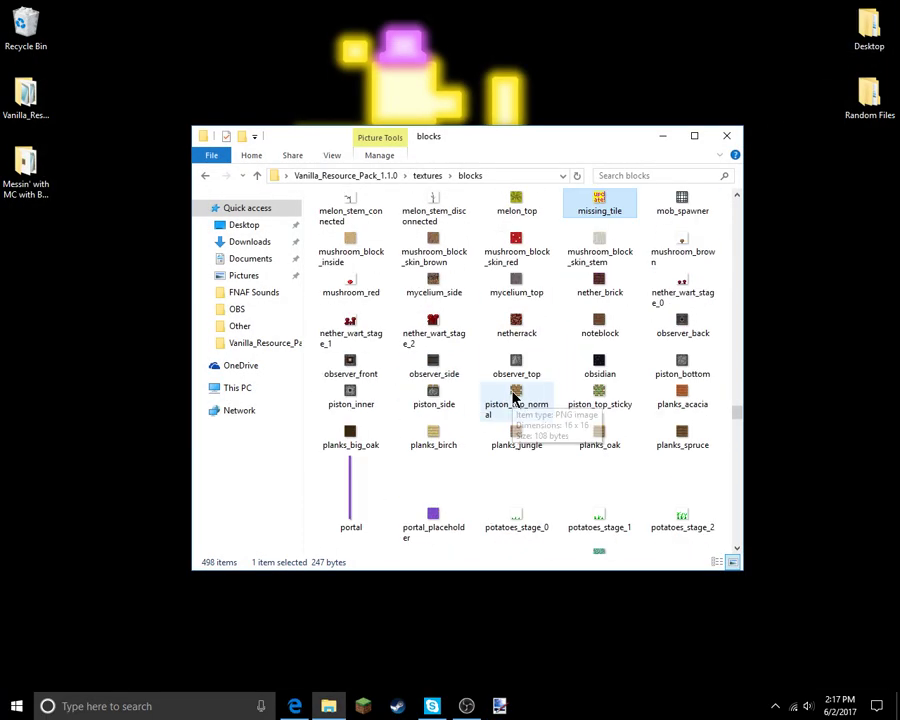
scroll(512, 388, "down", 5)
scroll(520, 378, "down", 4)
scroll(539, 372, "down", 2)
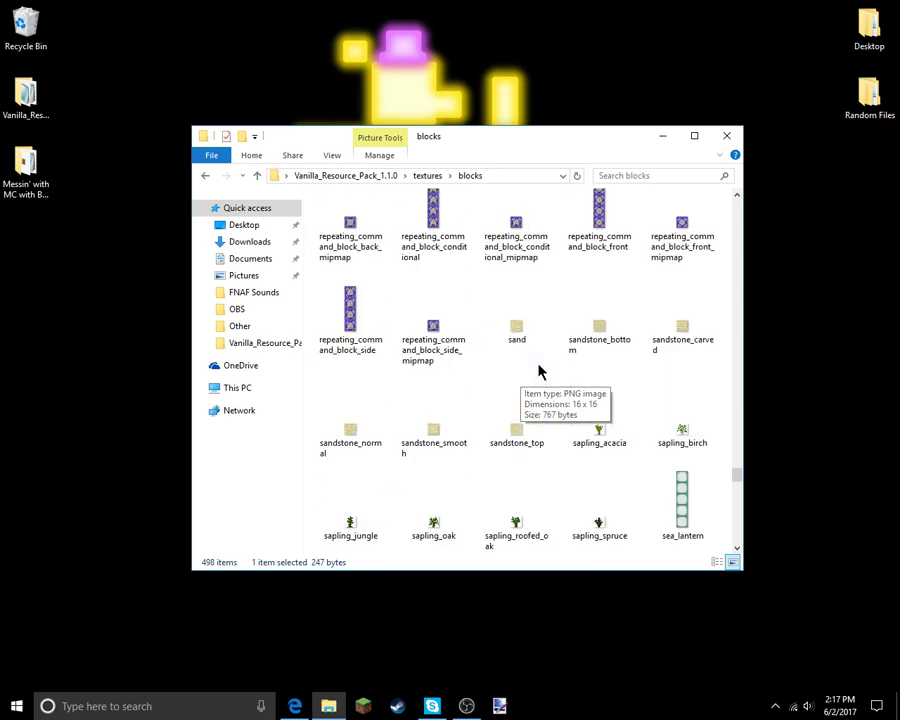
scroll(538, 370, "down", 2)
scroll(542, 370, "down", 2)
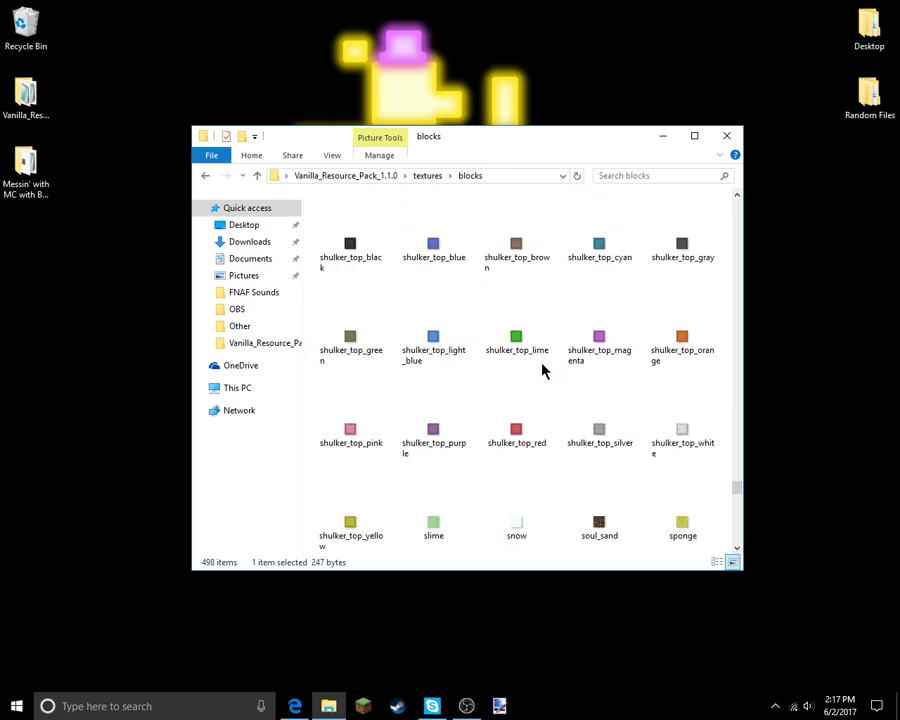
scroll(543, 371, "down", 5)
scroll(543, 371, "down", 2)
scroll(543, 371, "down", 2)
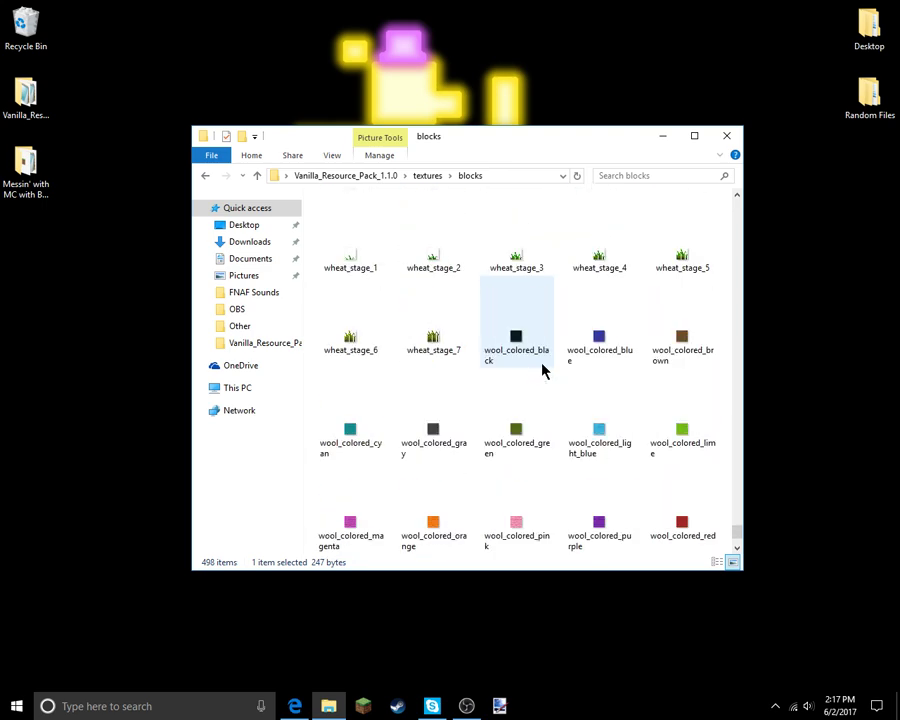
scroll(543, 371, "down", 1)
scroll(525, 370, "up", 5)
scroll(525, 370, "up", 3)
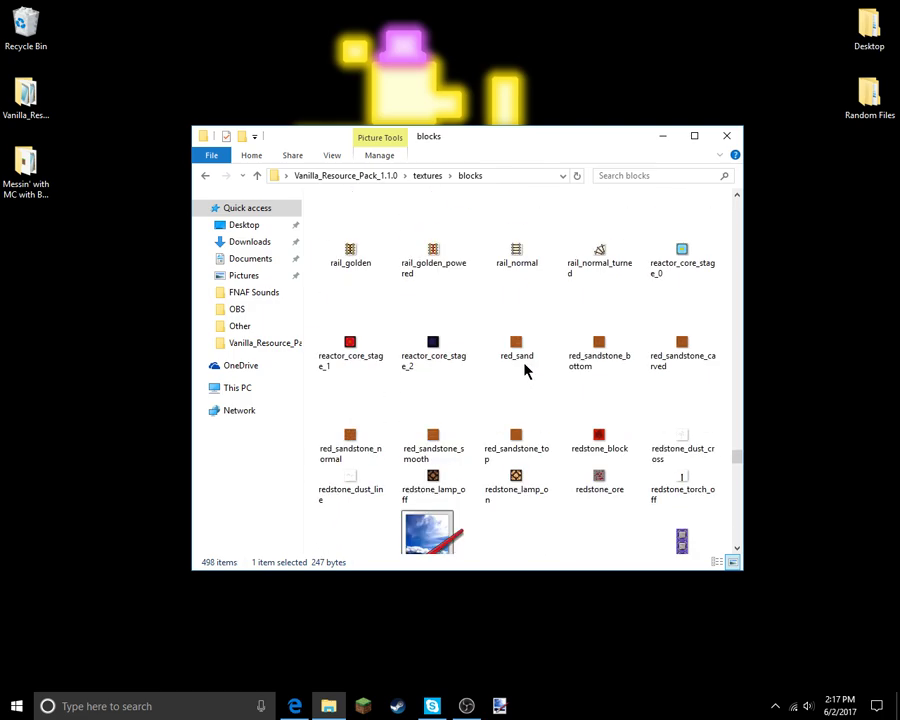
scroll(525, 370, "up", 5)
scroll(525, 370, "up", 2)
scroll(525, 370, "up", 5)
scroll(525, 370, "up", 4)
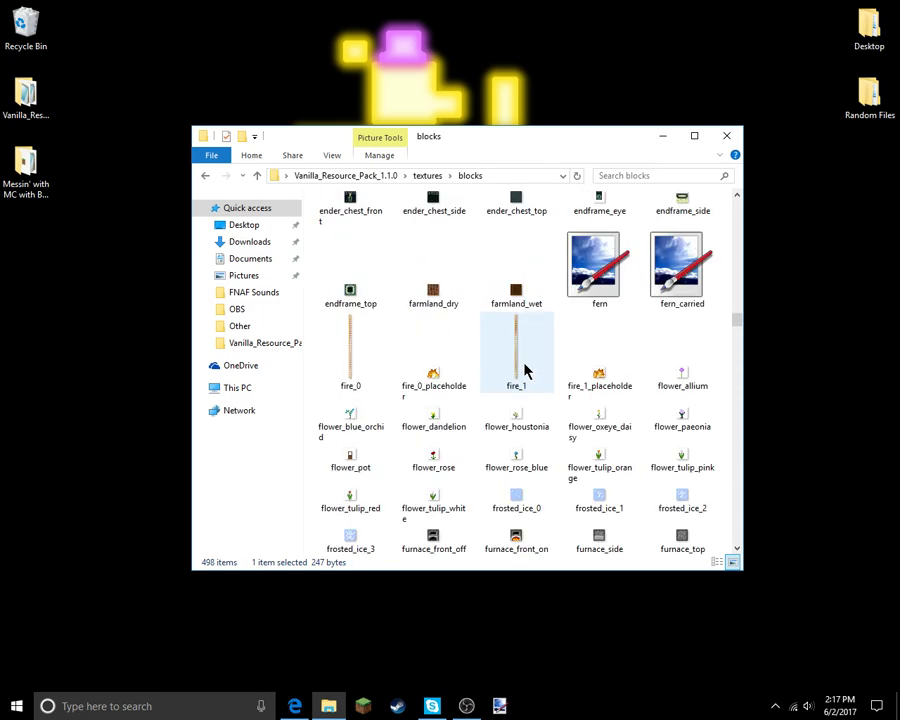
scroll(525, 370, "up", 5)
scroll(525, 370, "up", 2)
scroll(525, 370, "up", 3)
scroll(525, 370, "up", 2)
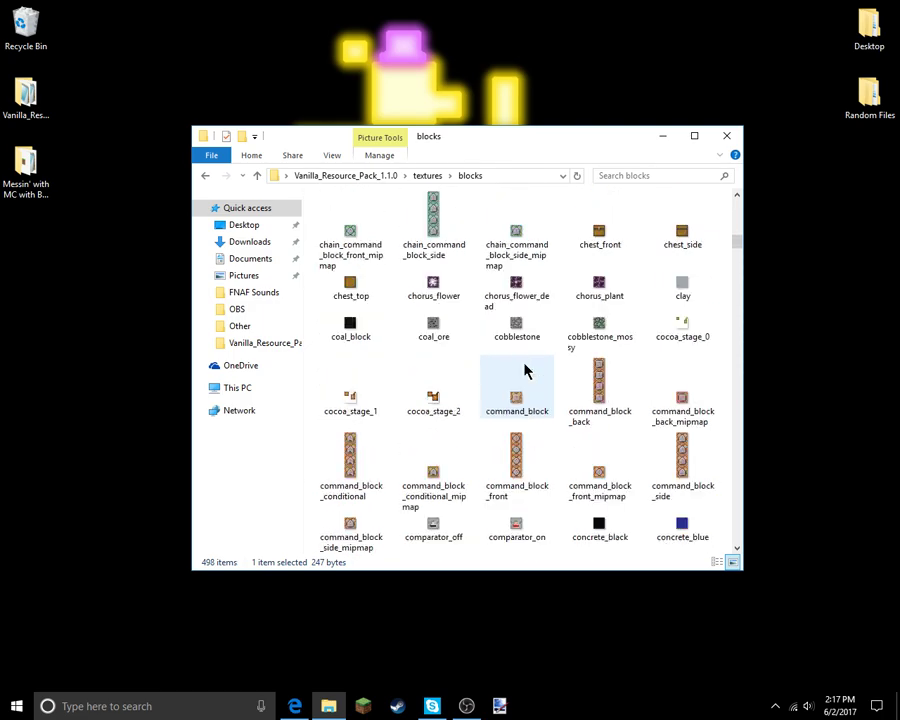
scroll(525, 370, "up", 5)
scroll(525, 370, "up", 3)
scroll(525, 370, "up", 1)
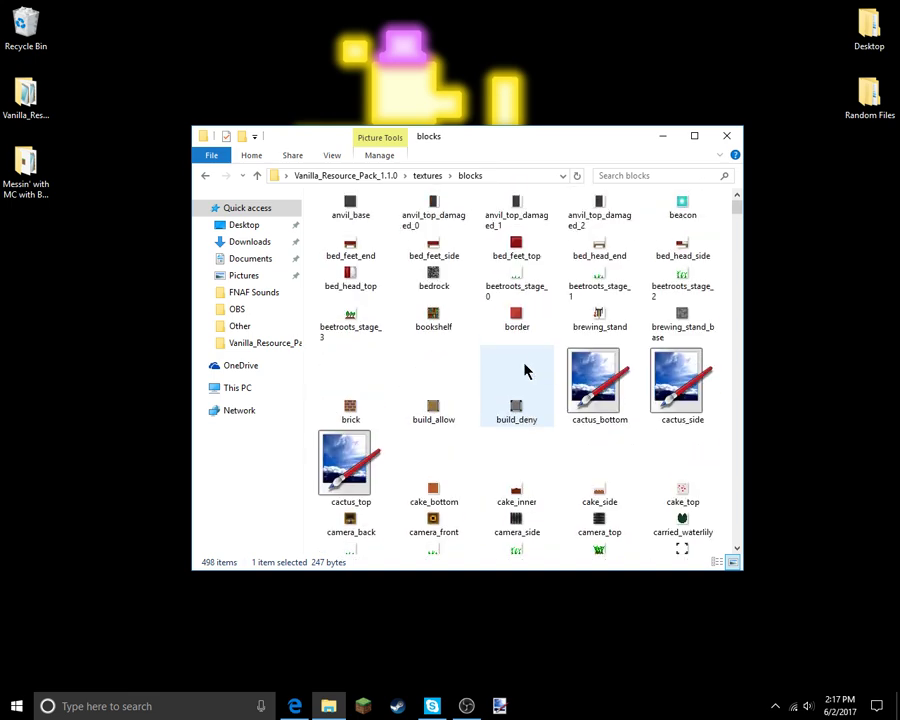
left_click(745, 145)
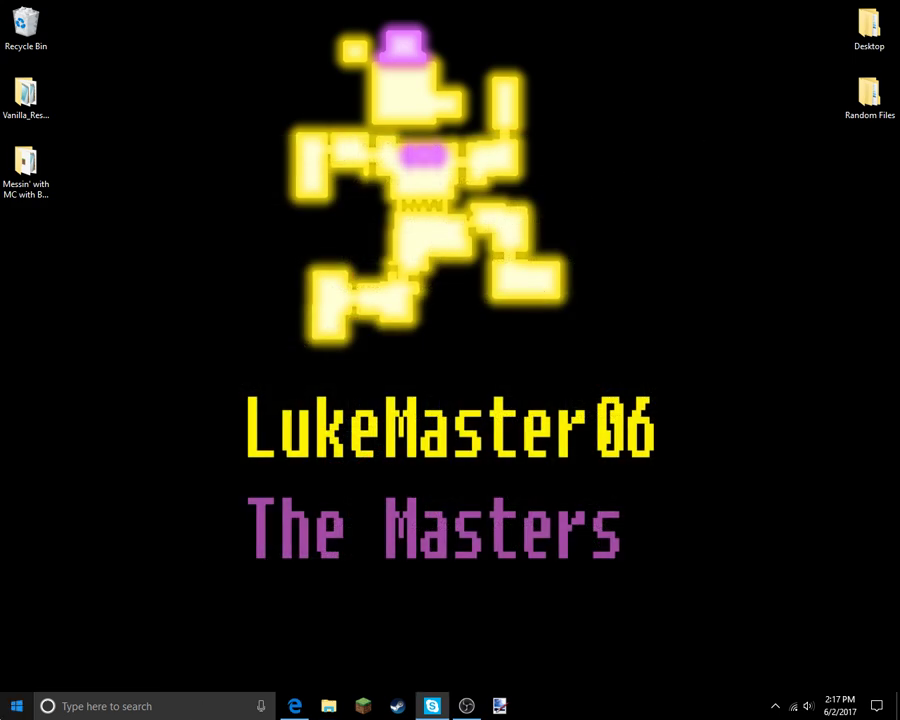
- Open a File Explorer window on This PC and enter the Windows (C:) drive
left_click(340, 708)
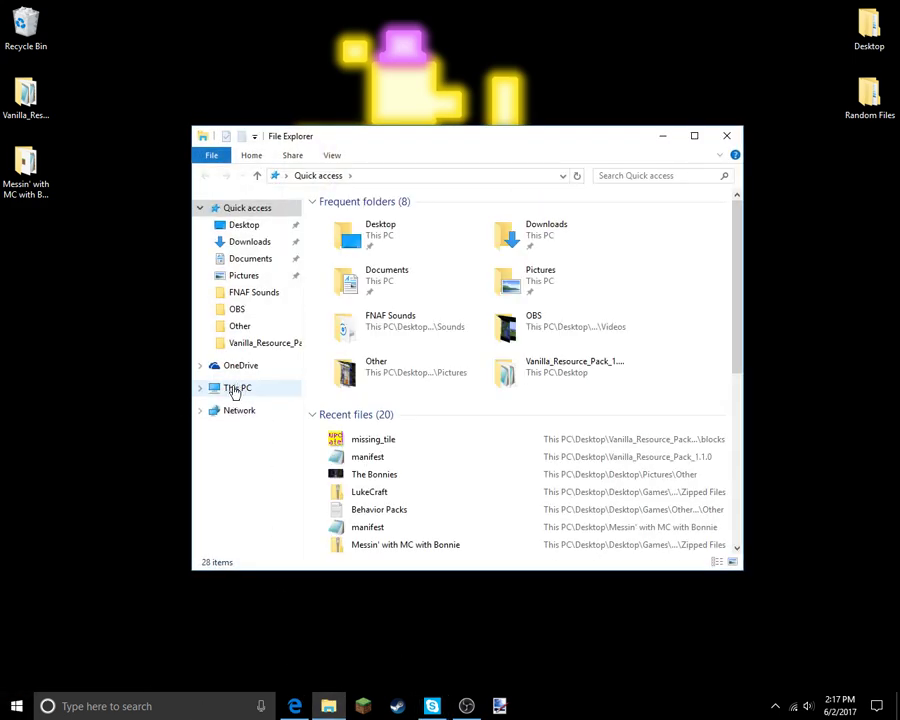
left_click(235, 390)
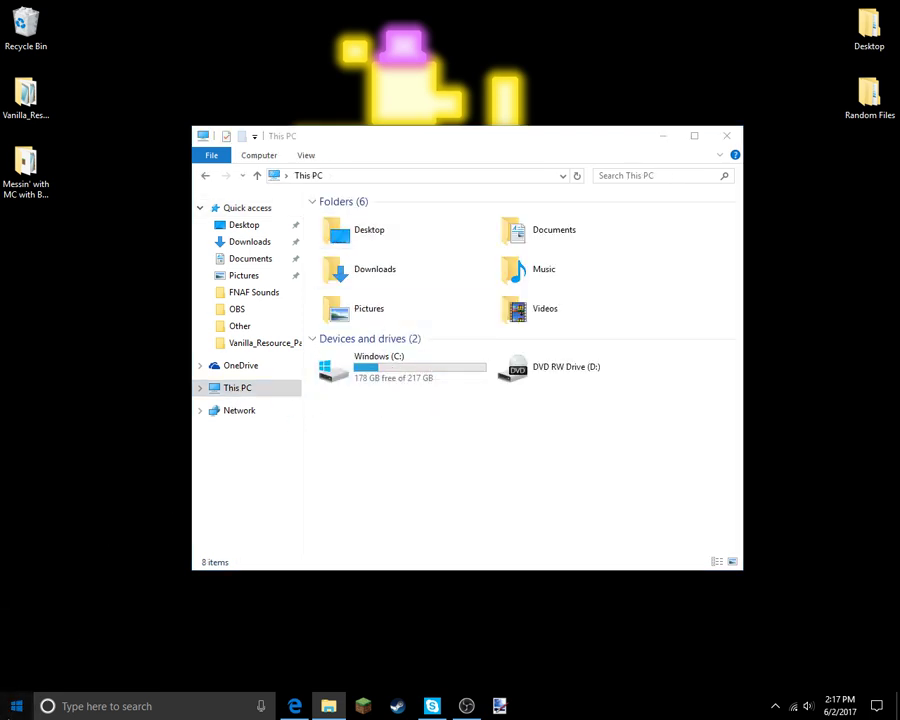
left_click(16, 706)
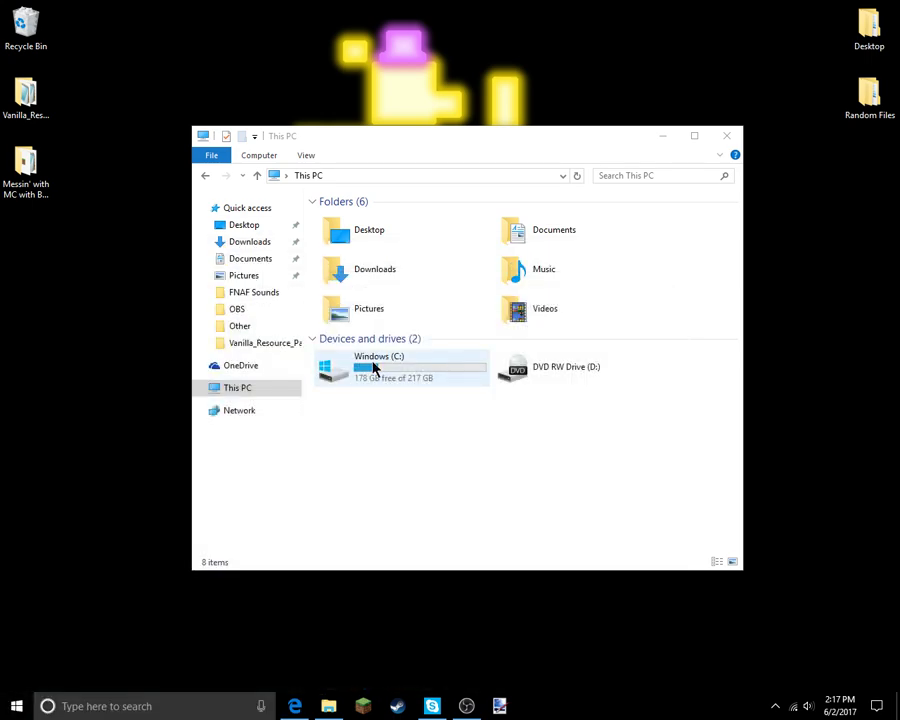
double_click(410, 366)
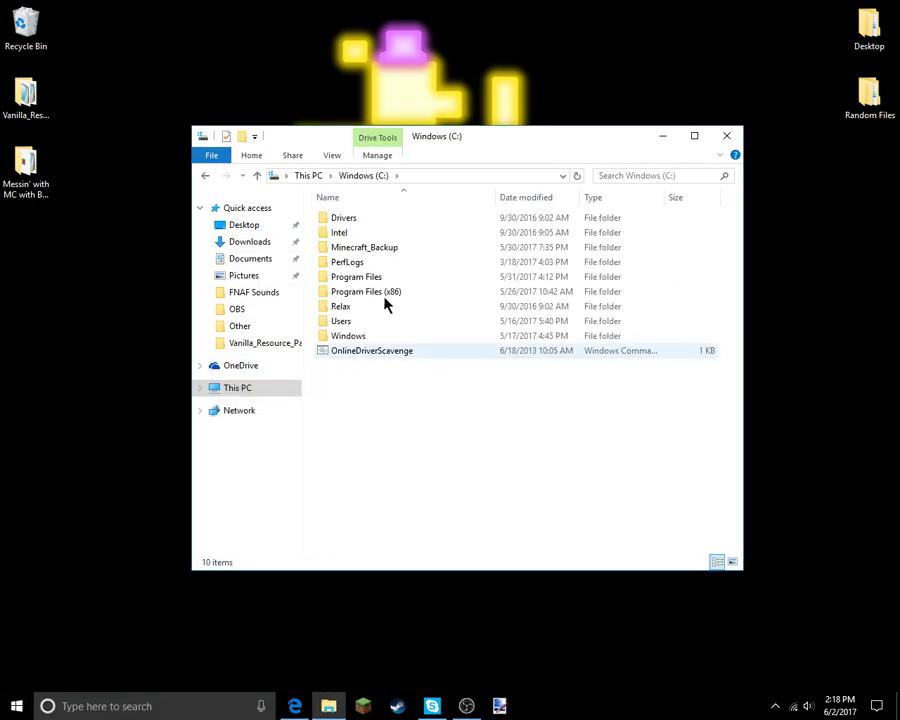
left_click(310, 175)
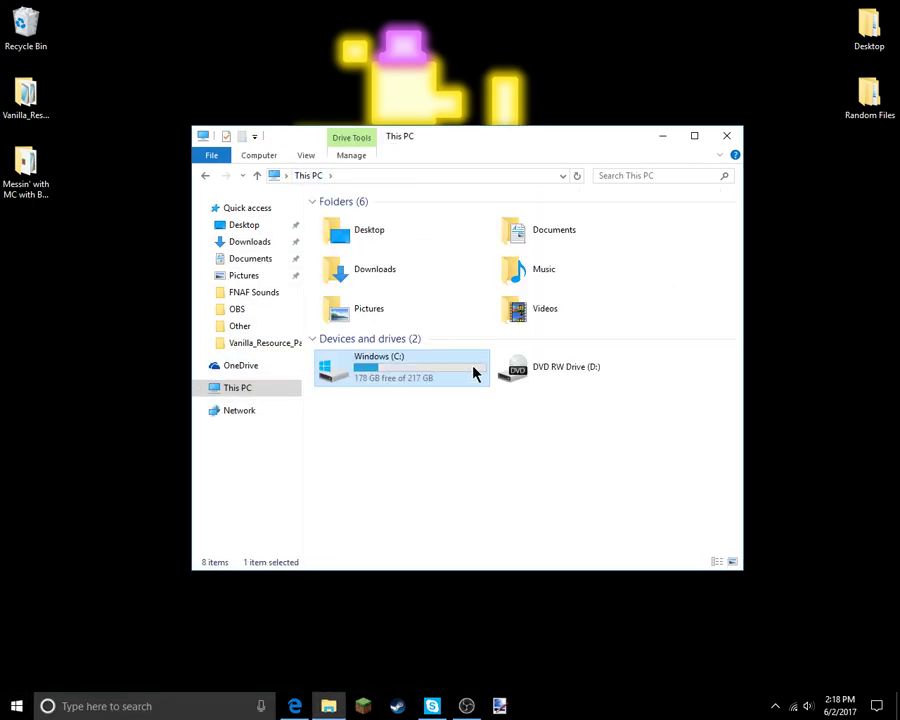
double_click(442, 382)
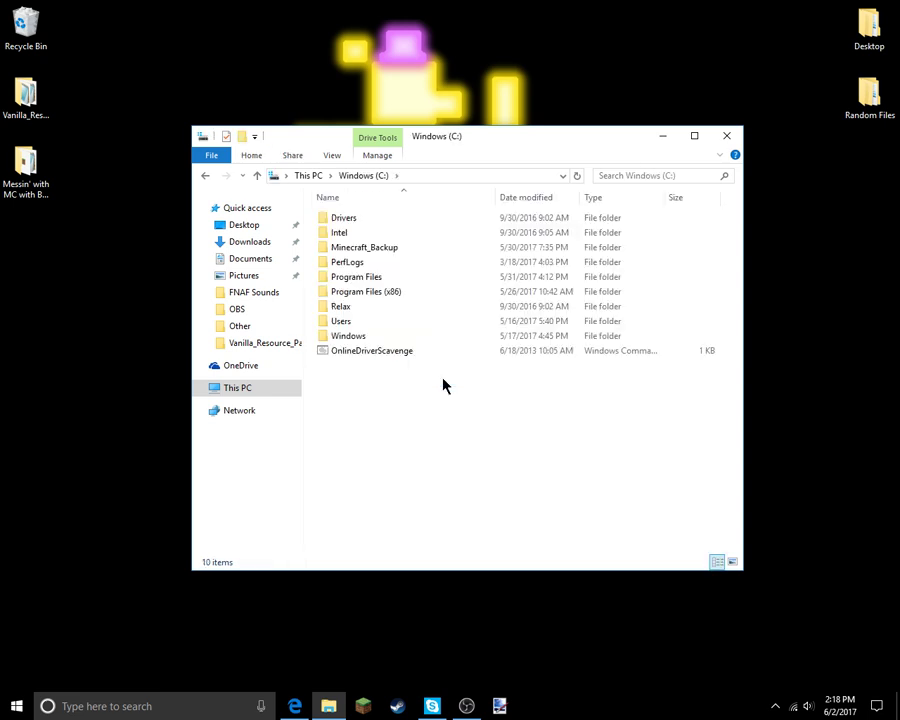
- Open the Users folder, then minimize the File Explorer window
left_click(420, 177)
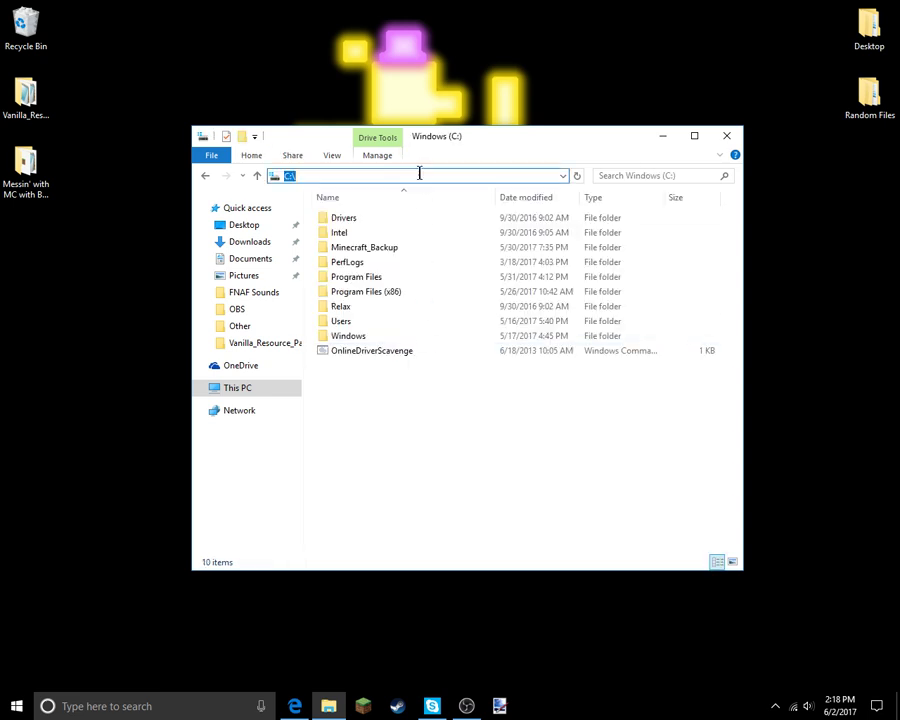
double_click(366, 324)
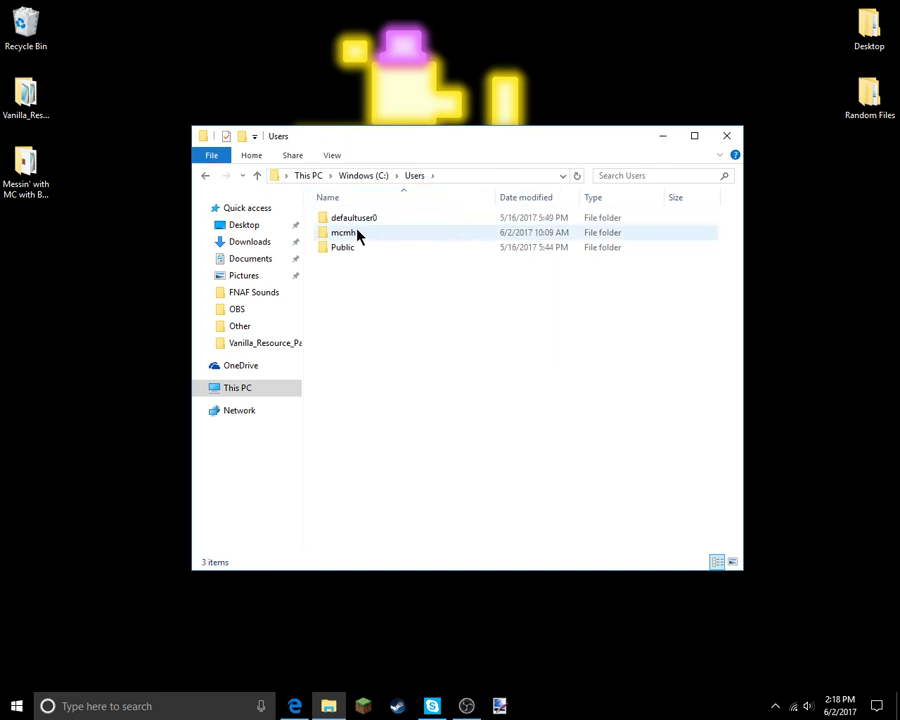
left_click(460, 177)
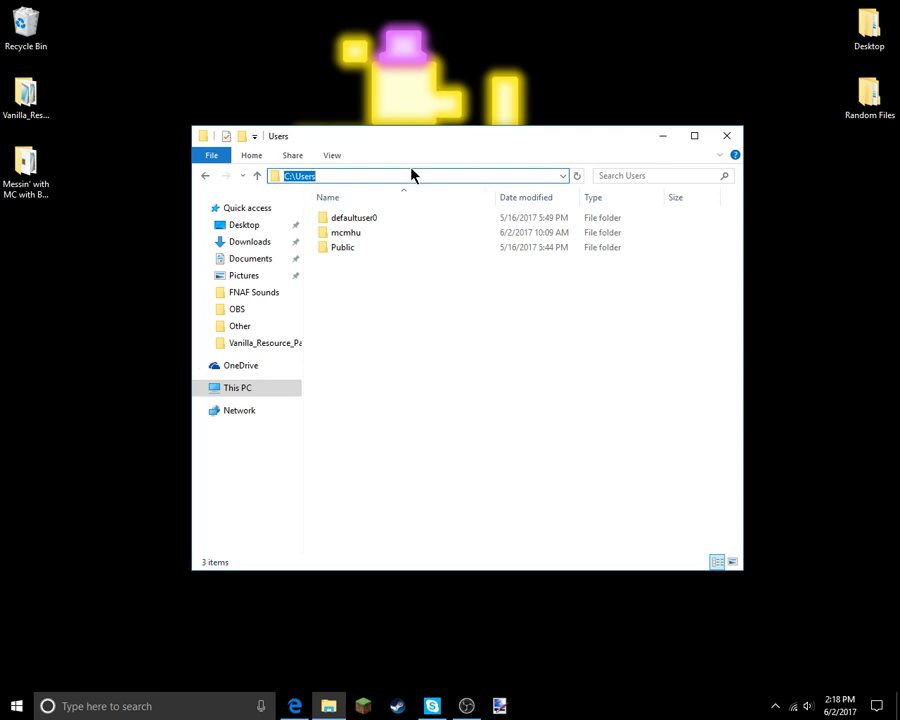
left_click(661, 137)
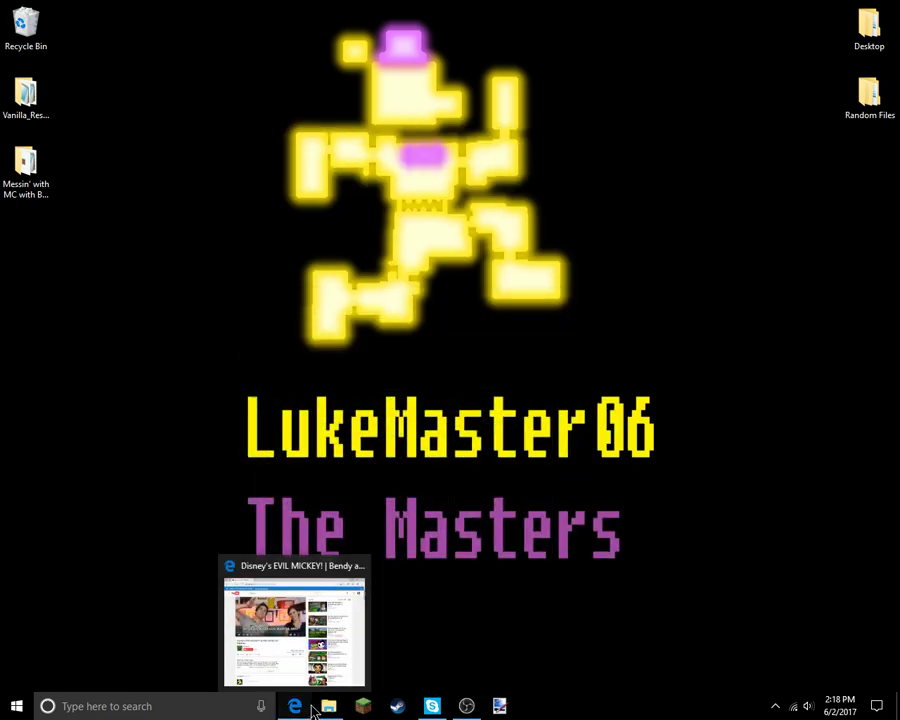
- Bring Edge forward and go to youtube.com in a new tab
left_click(296, 706)
left_click(199, 11)
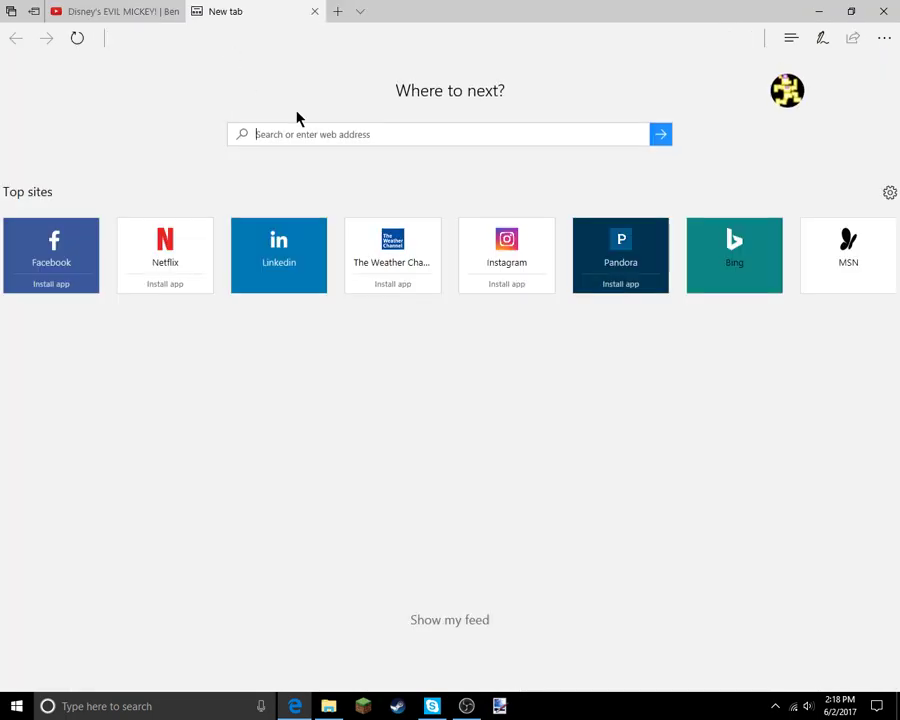
type("youtuh")
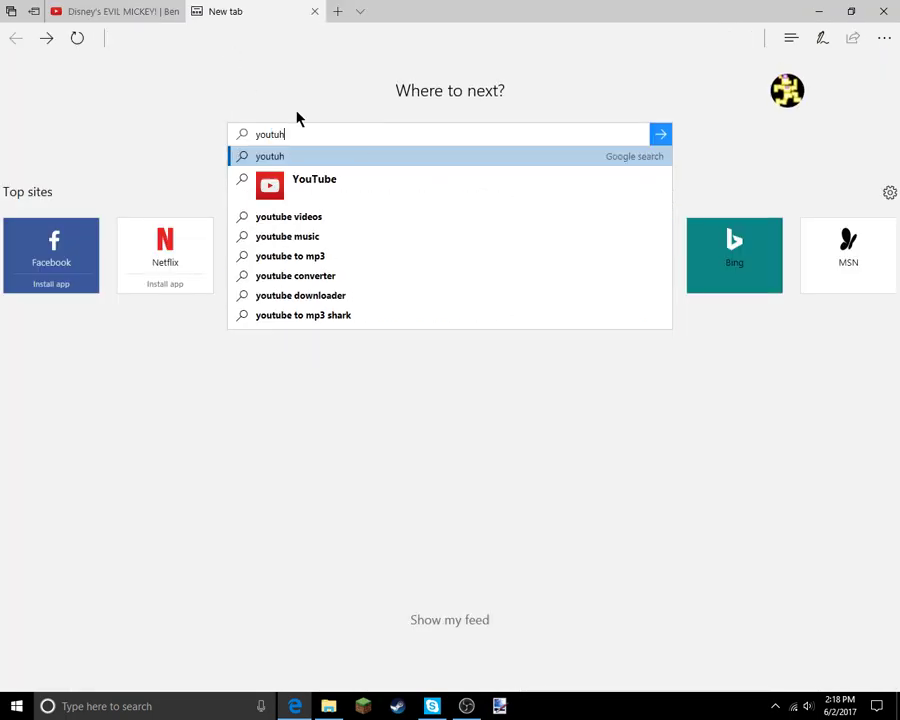
key("BackSpace")
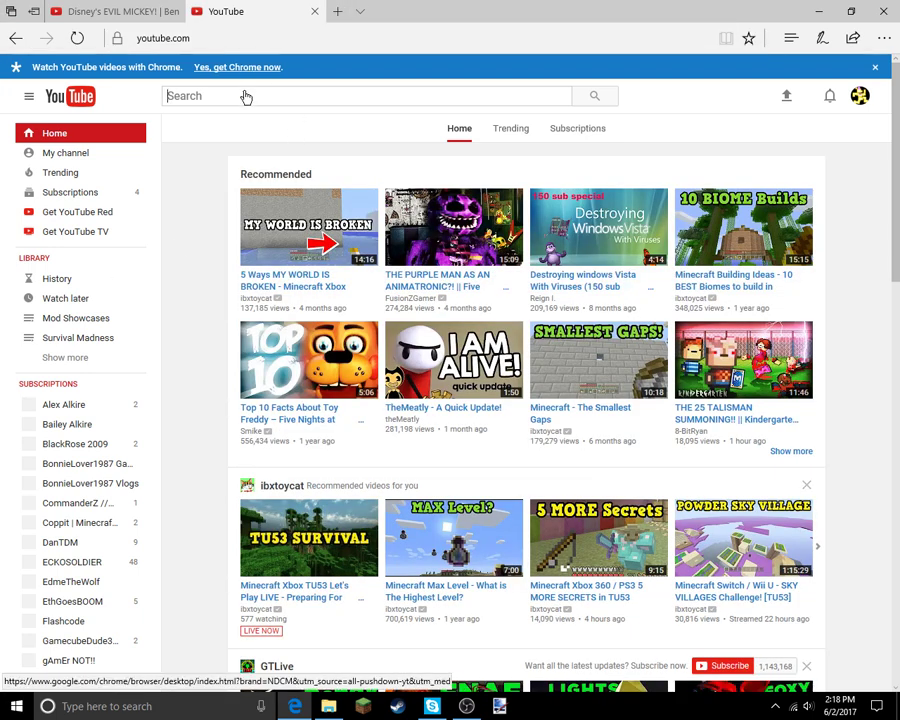
- Search YouTube for 'omgcraft'
left_click(243, 95)
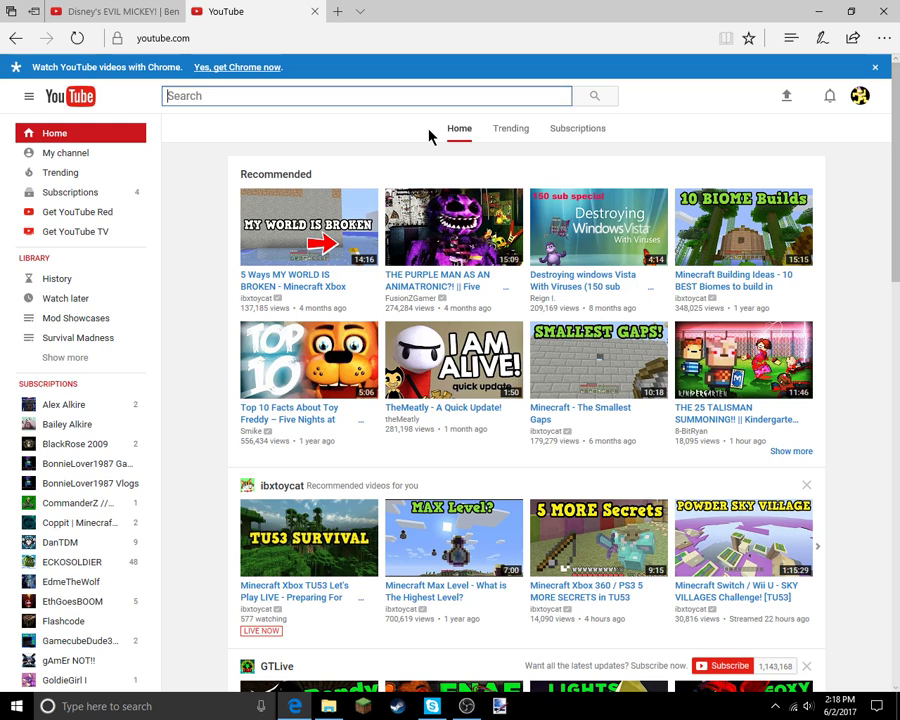
type("omg")
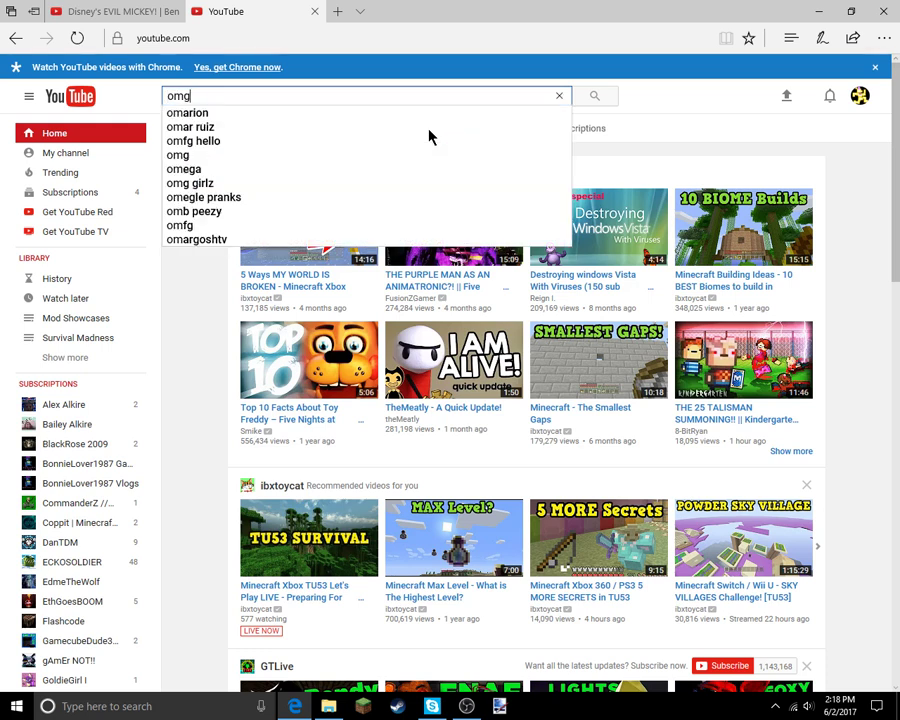
type("ch")
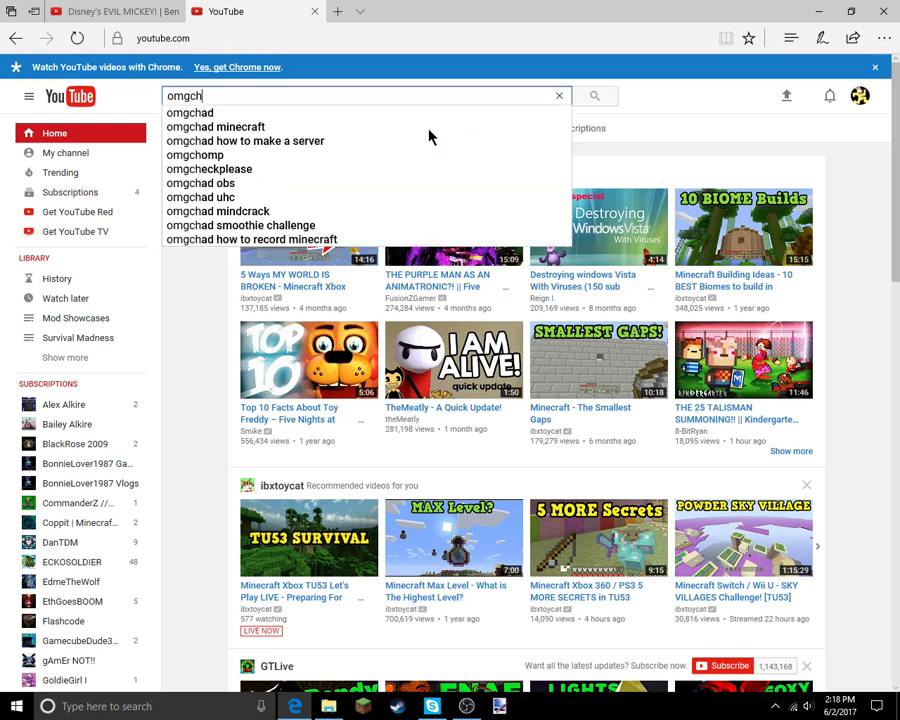
key("BackSpace")
type("rfat")
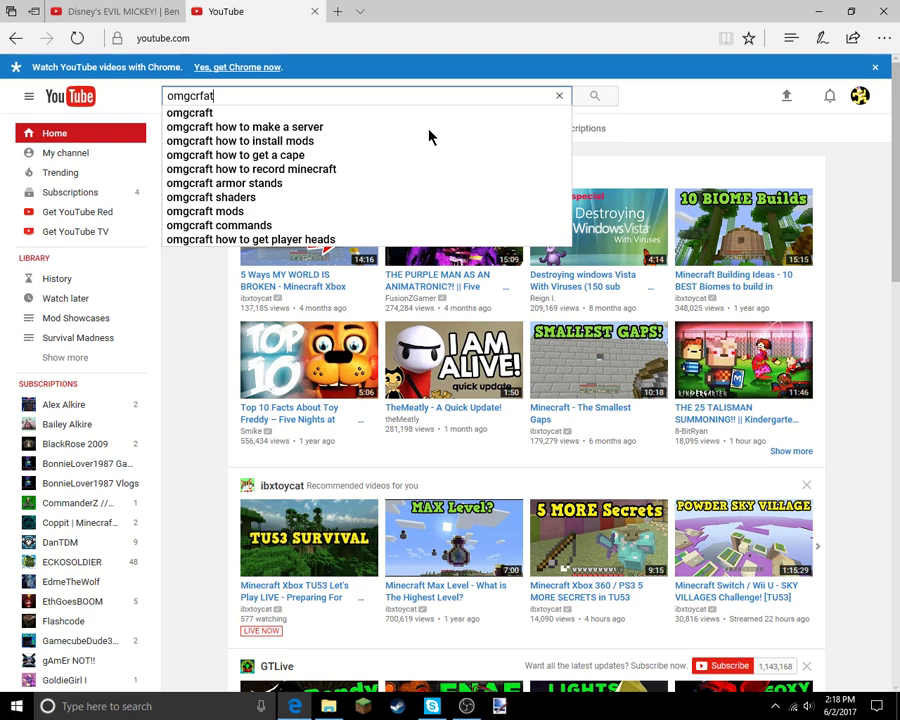
key("BackSpace")
key("BackSpace")
key("BackSpace")
type("a")
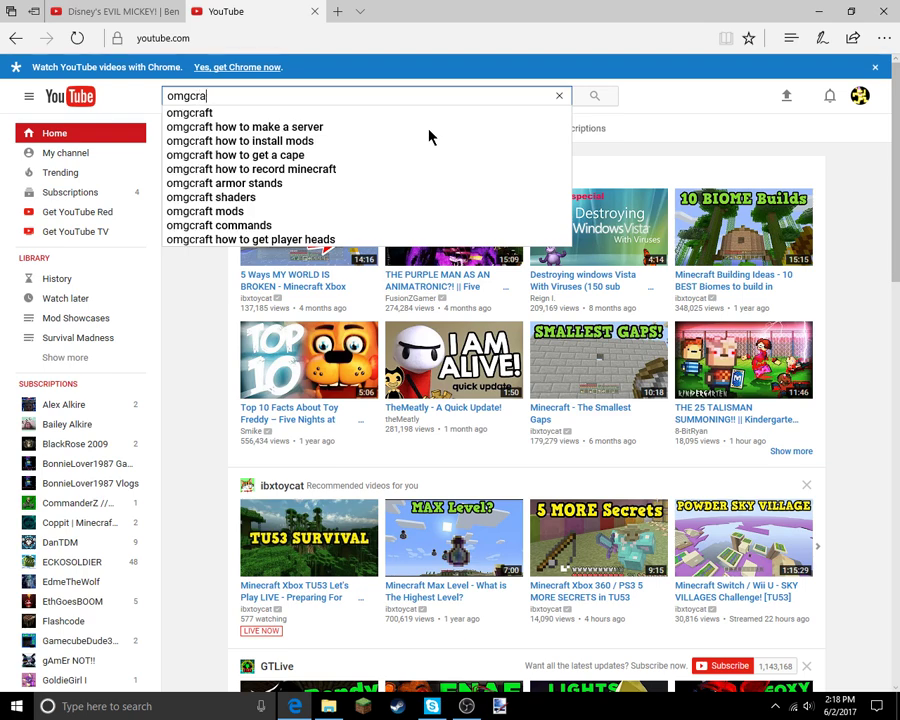
type("ft")
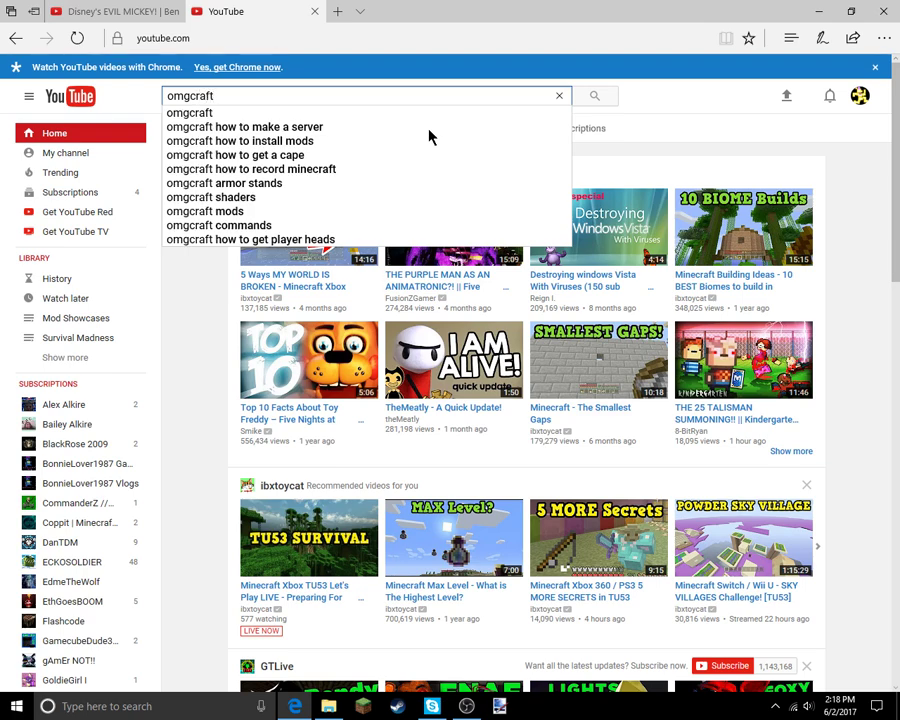
key("Return")
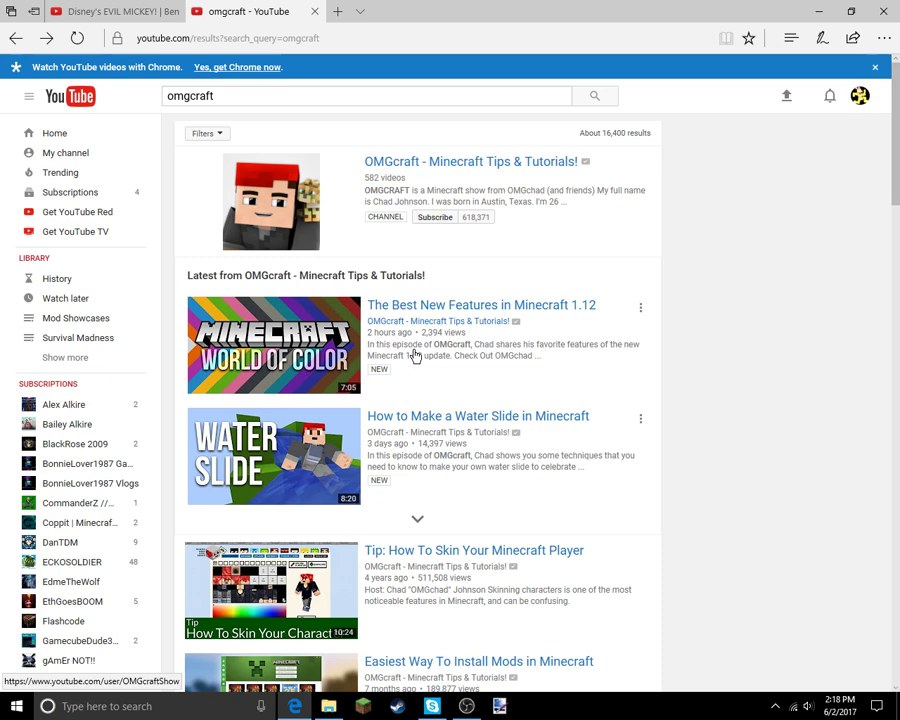
- Search the OMGcraft channel for 'addons' and play the How To Install Addons video
left_click(434, 161)
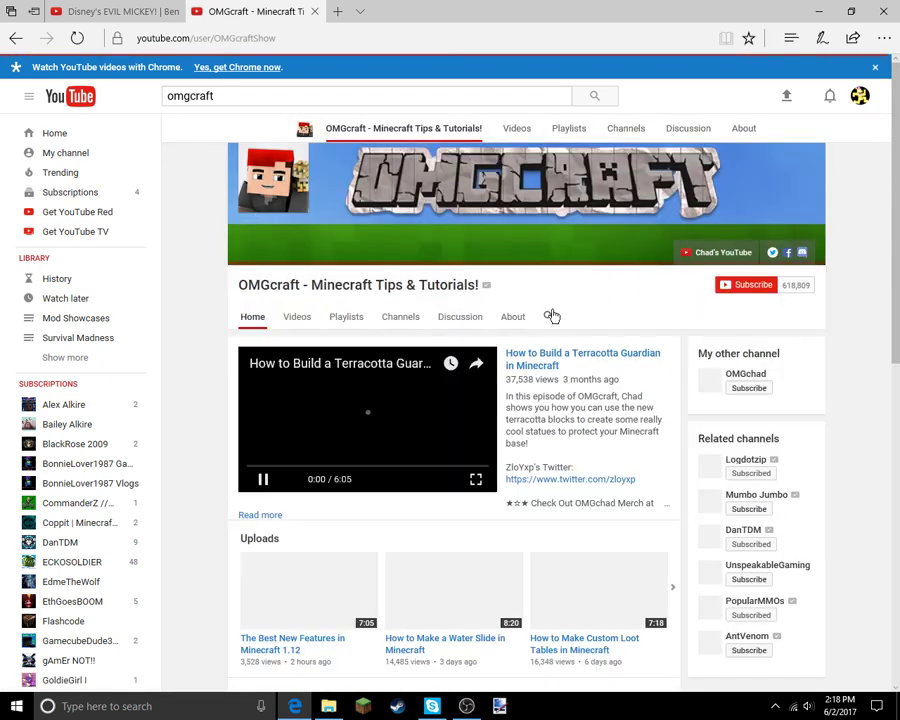
left_click(549, 318)
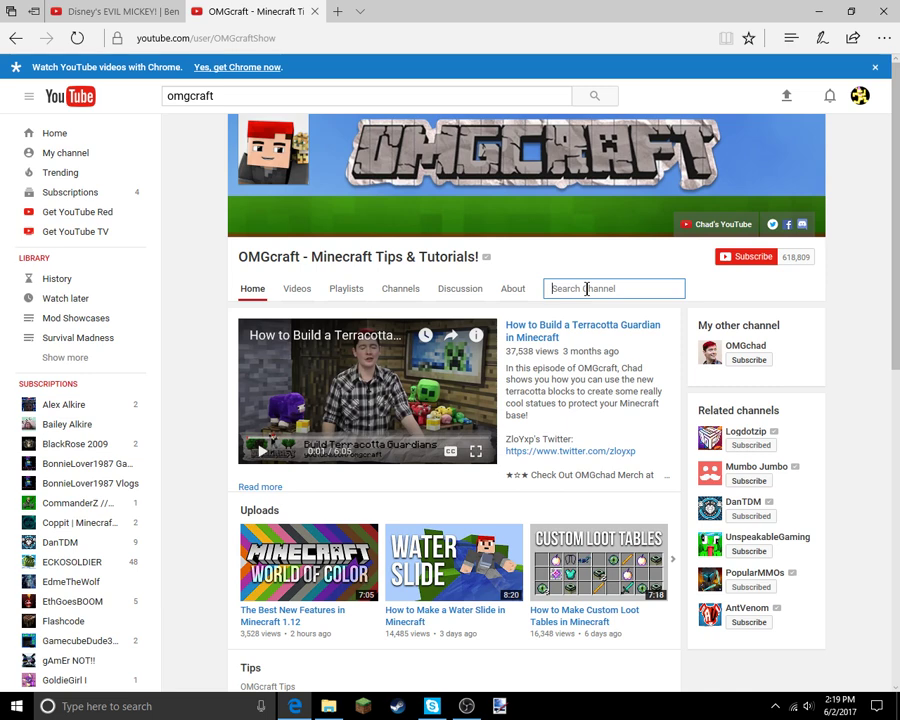
type("addons")
key("Return")
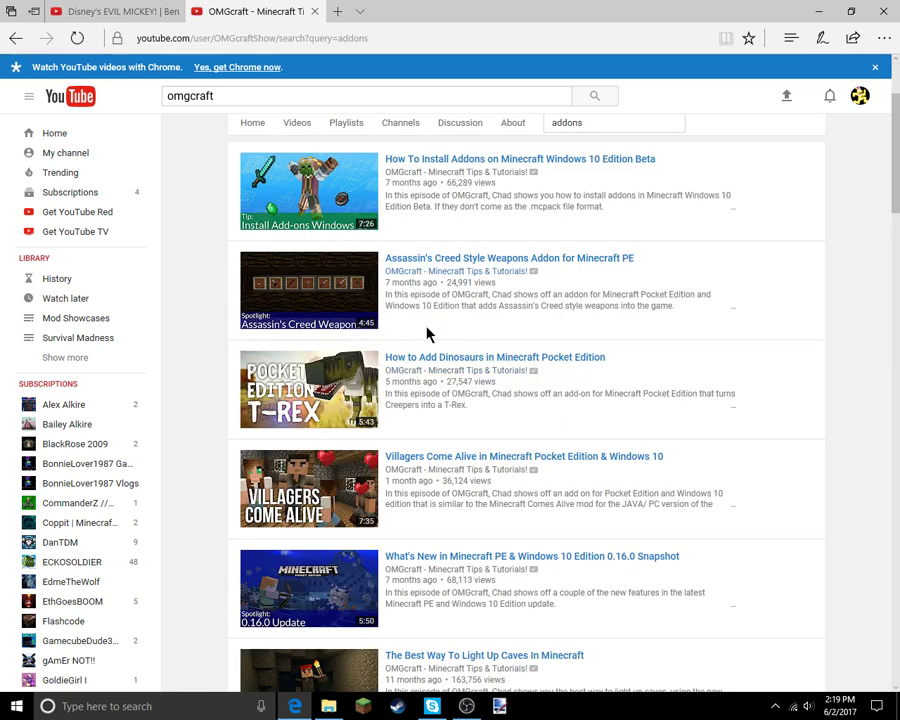
left_click(530, 165)
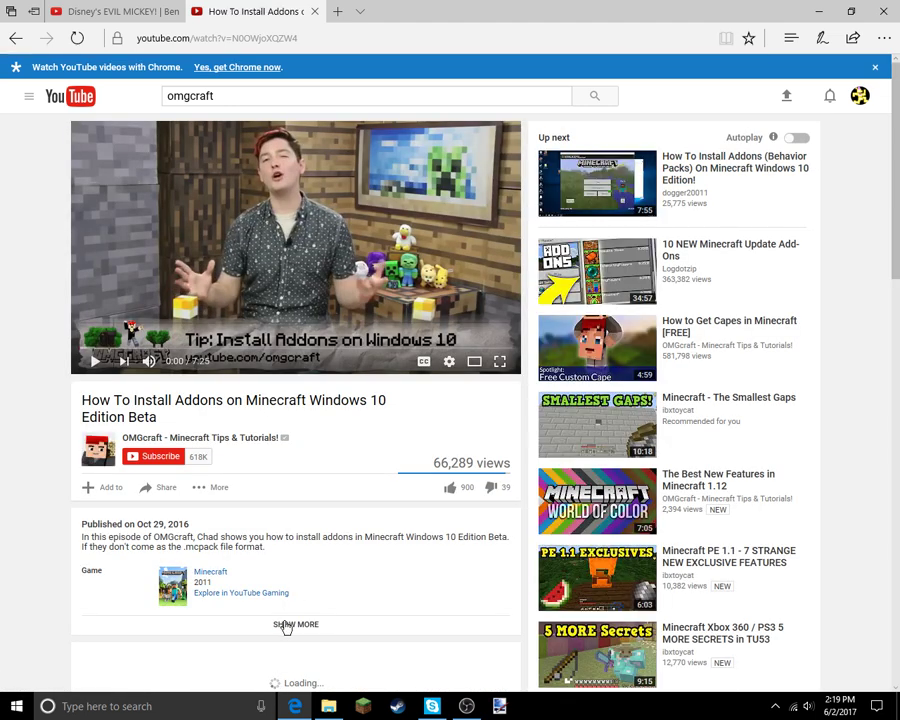
- Expand the description and copy the File Directory path ending in games\com.mojang
left_click(284, 625)
scroll(333, 570, "down", 1)
scroll(306, 440, "up", 1)
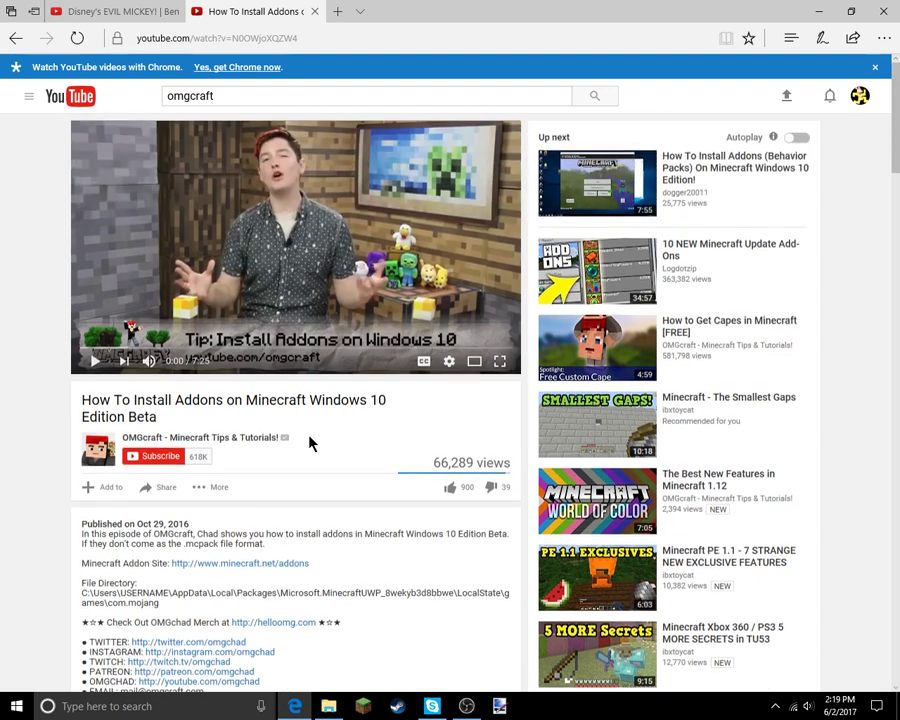
scroll(310, 443, "down", 1)
scroll(310, 443, "down", 1)
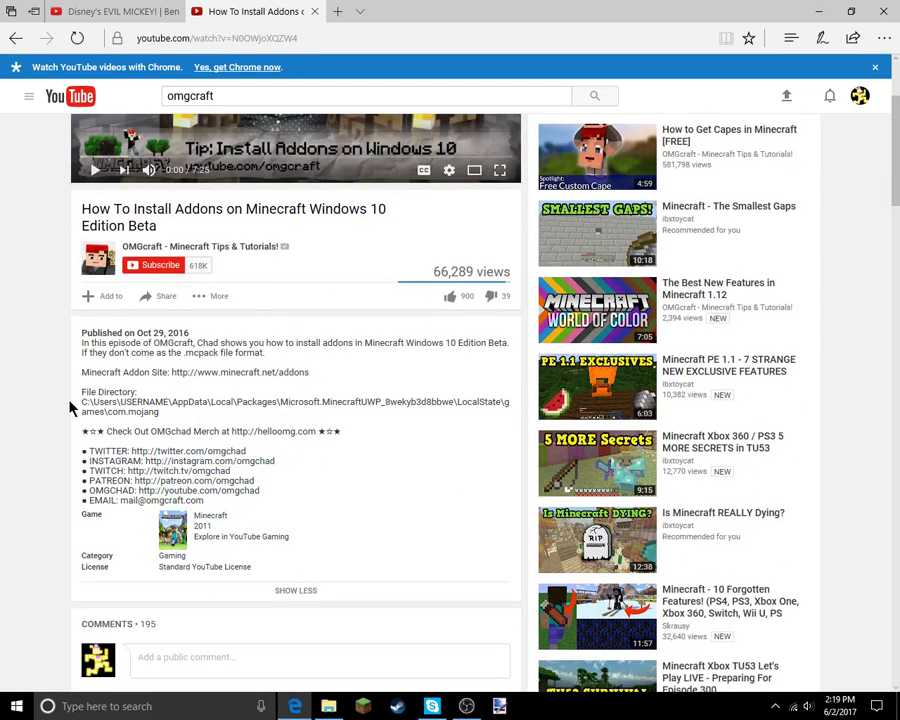
mouse_move(82, 401)
left_mouse_down()
mouse_move(469, 403)
mouse_move(526, 413)
mouse_move(453, 405)
left_mouse_up()
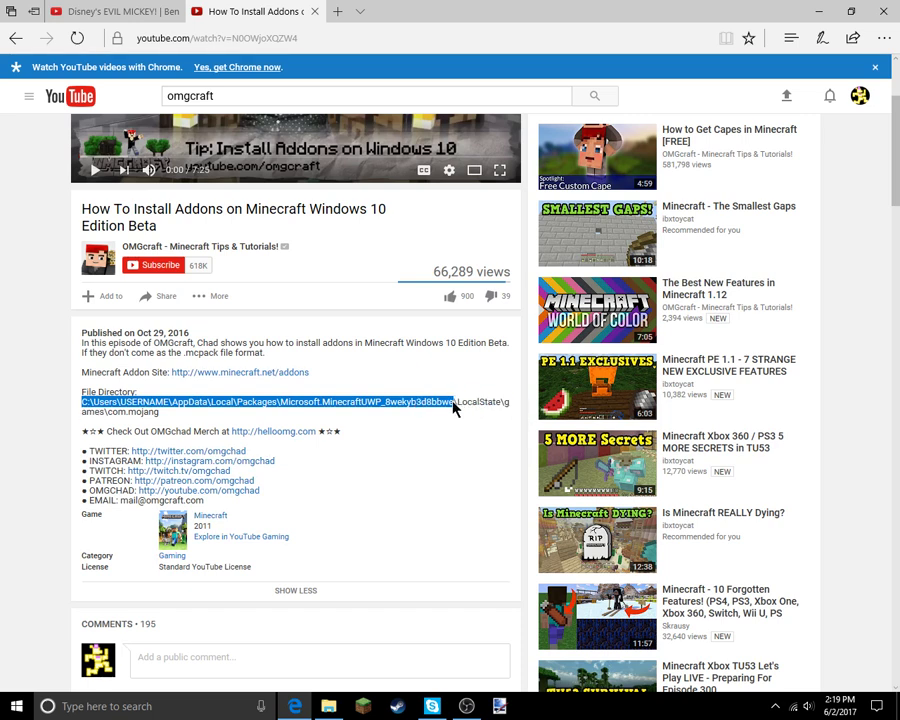
left_click_drag(507, 406, 518, 419)
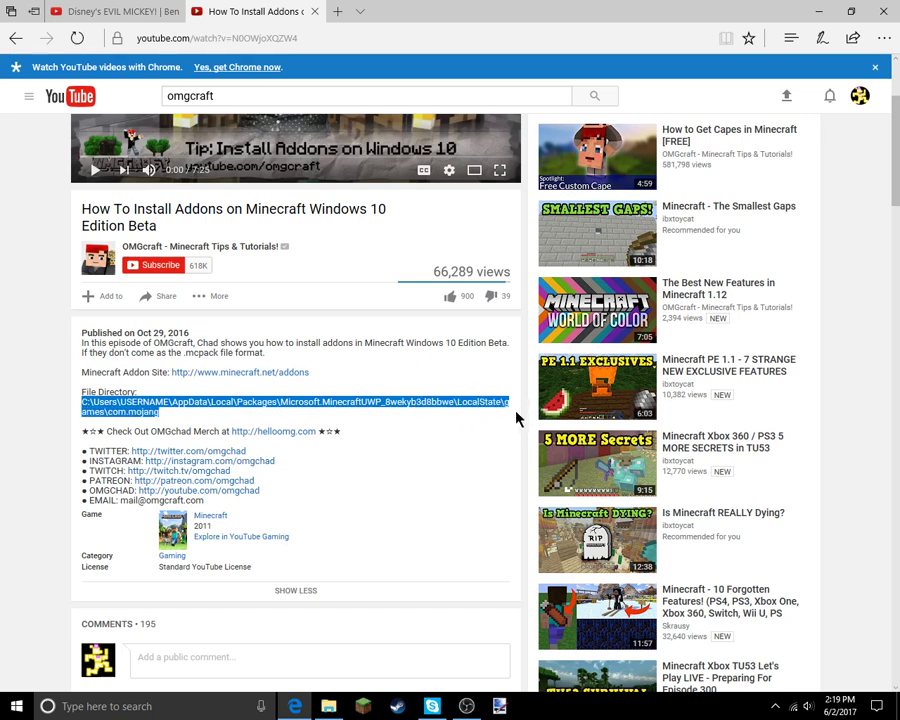
right_click(331, 402)
left_click(377, 464)
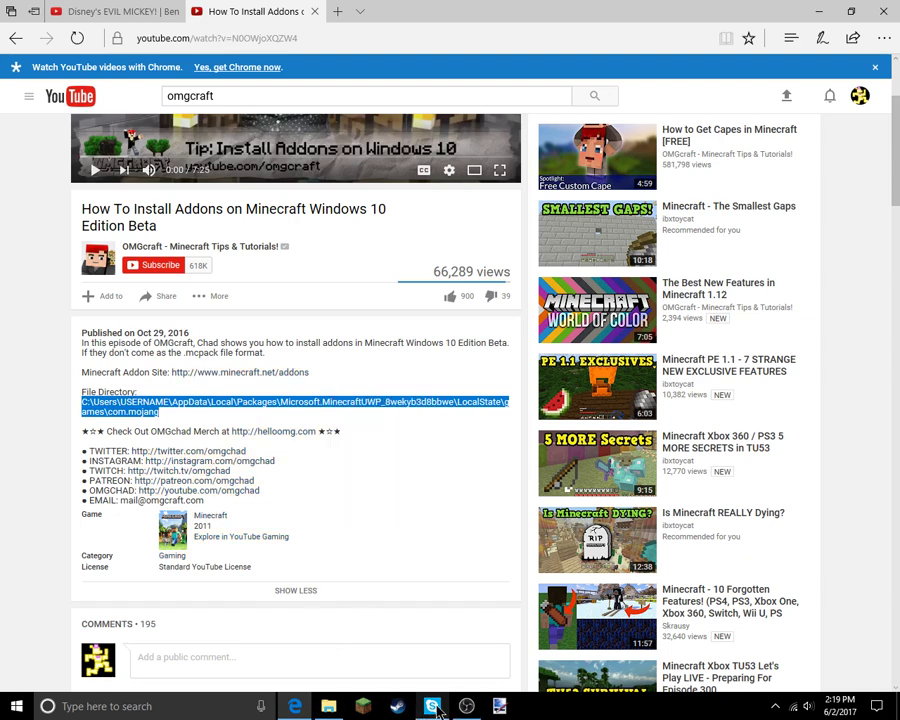
- Minimize Edge and paste the copied com.mojang path into File Explorer's address bar
left_click(812, 10)
left_click(329, 707)
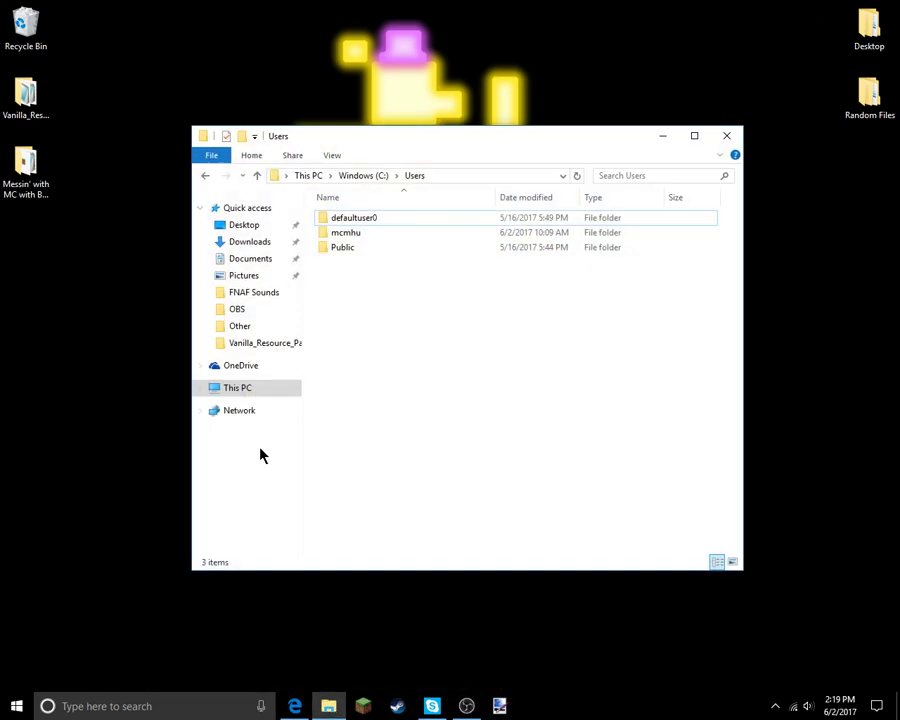
left_click(470, 176)
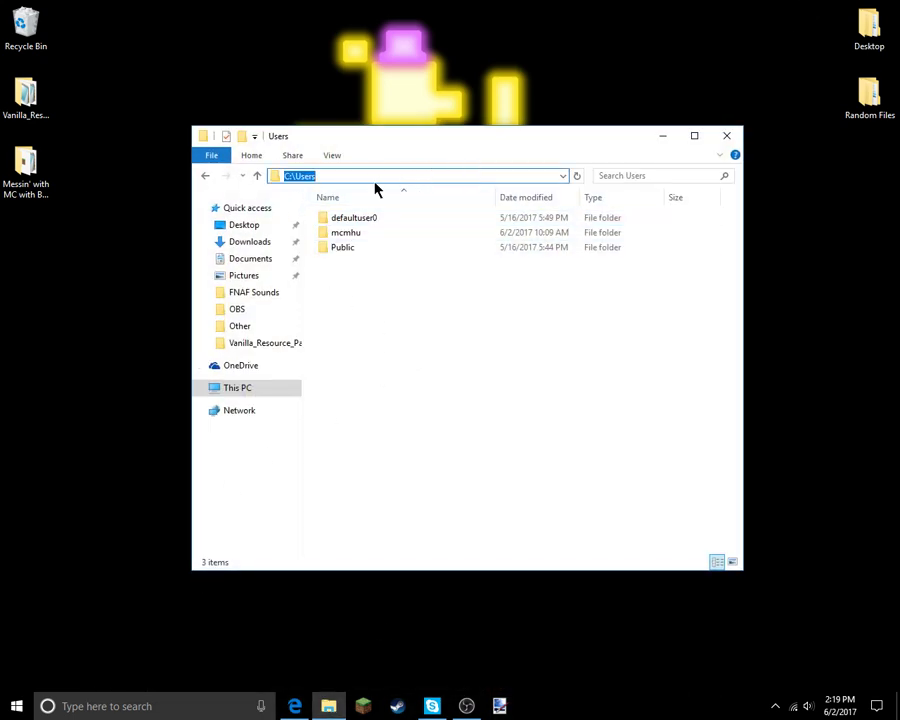
key("BackSpace")
key("ctrl+v")
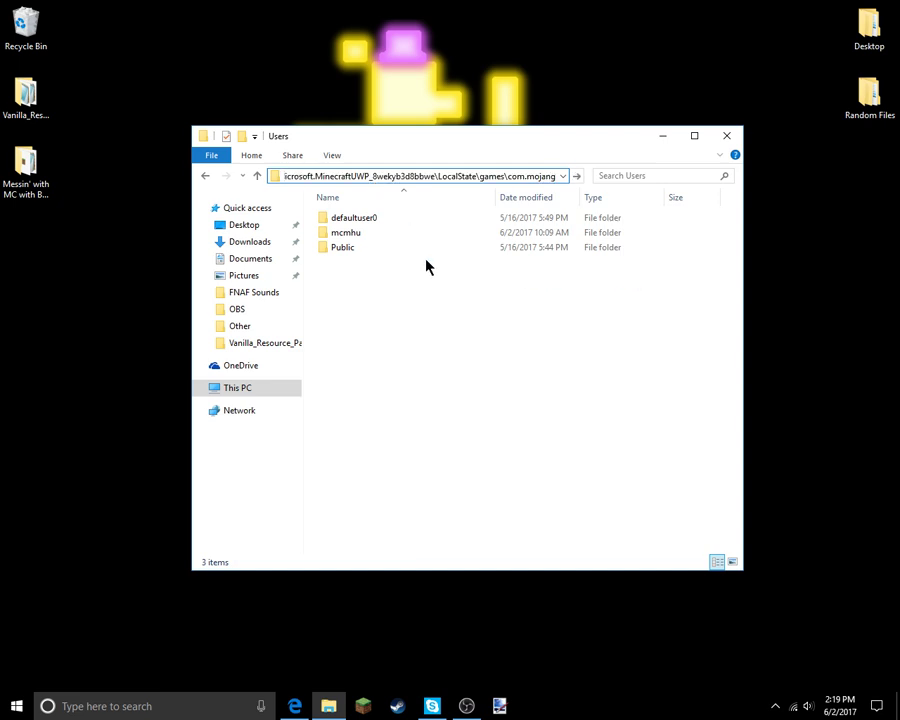
- Replace the USERNAME placeholder with the real user folder name and go to com.mojang
key("Left")
key("Left")
key("Left")
key("Left")
key("Left")
key("Left")
key("Left")
key("Left")
key("Left")
key("Left")
key("Left")
key("Left")
key("Left")
key("Left")
key("Left")
key("Left")
key("Left")
key("Left")
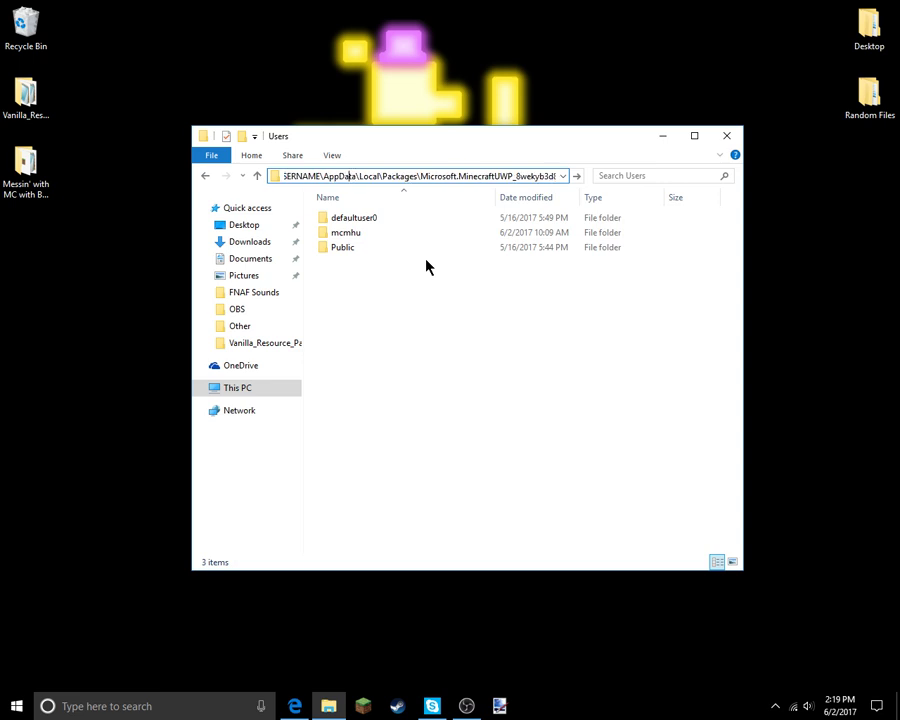
key("Left")
key("Left")
key("Left")
key("Left")
key("Left")
key("Left")
key("BackSpace")
key("BackSpace")
key("BackSpace")
key("BackSpace")
key("BackSpace")
key("BackSpace")
key("BackSpace")
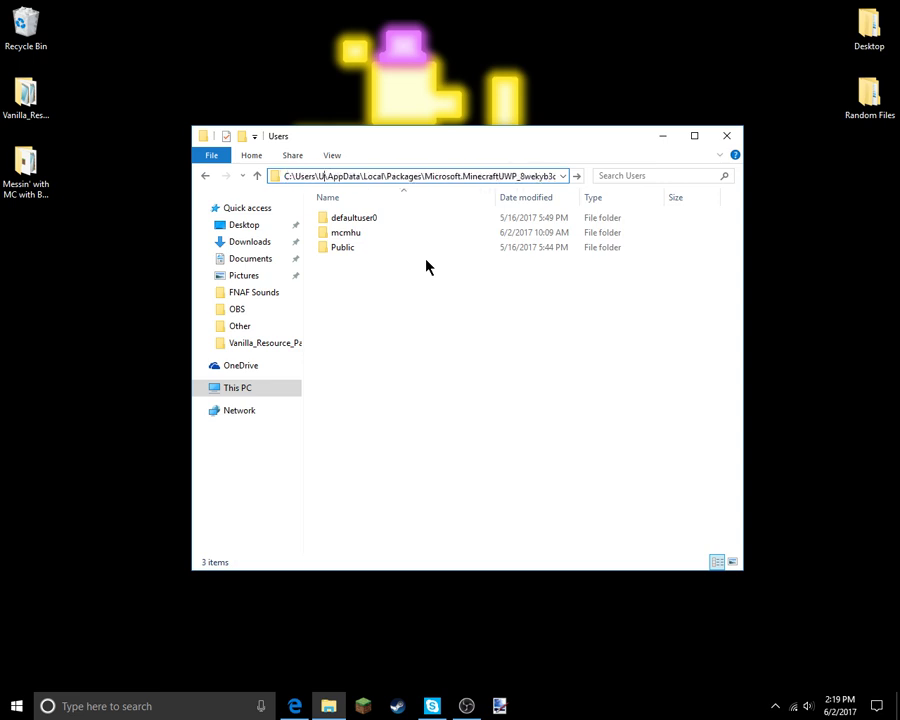
key("BackSpace")
type("mch")
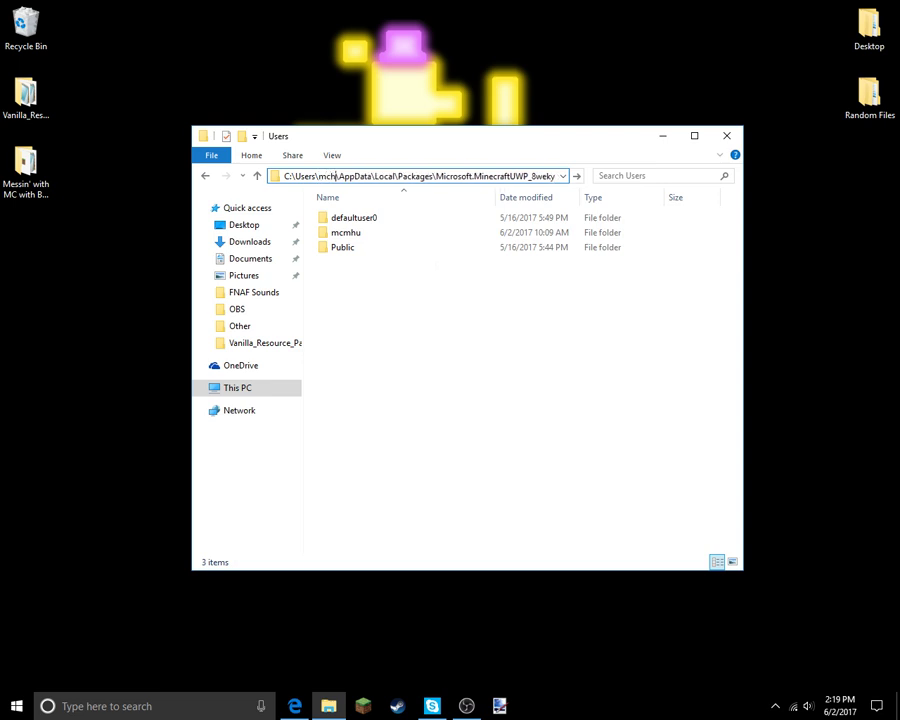
type("u")
key("BackSpace")
key("BackSpace")
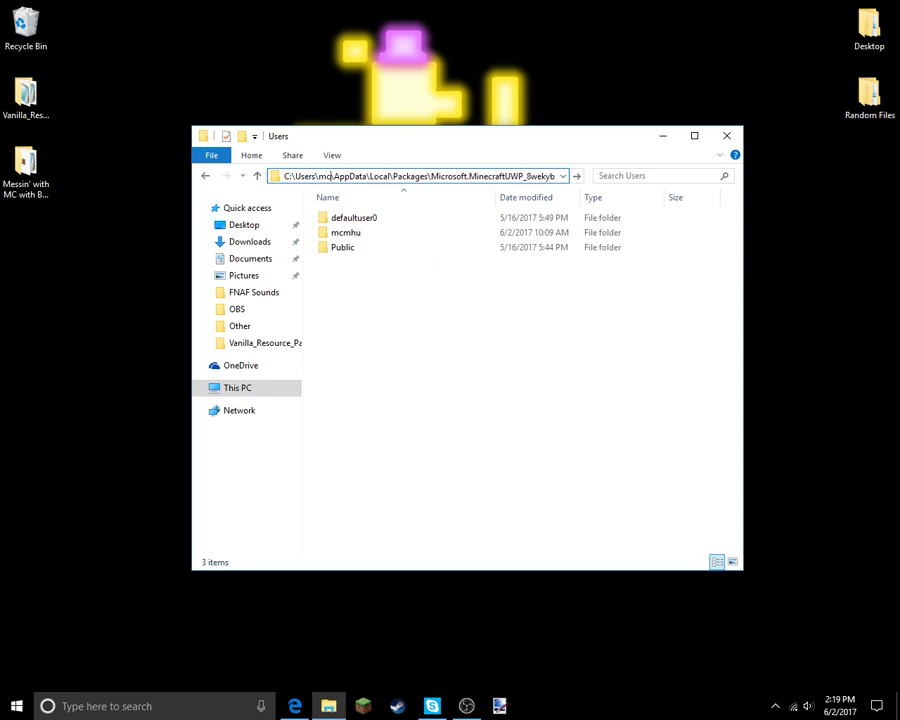
type("mhu")
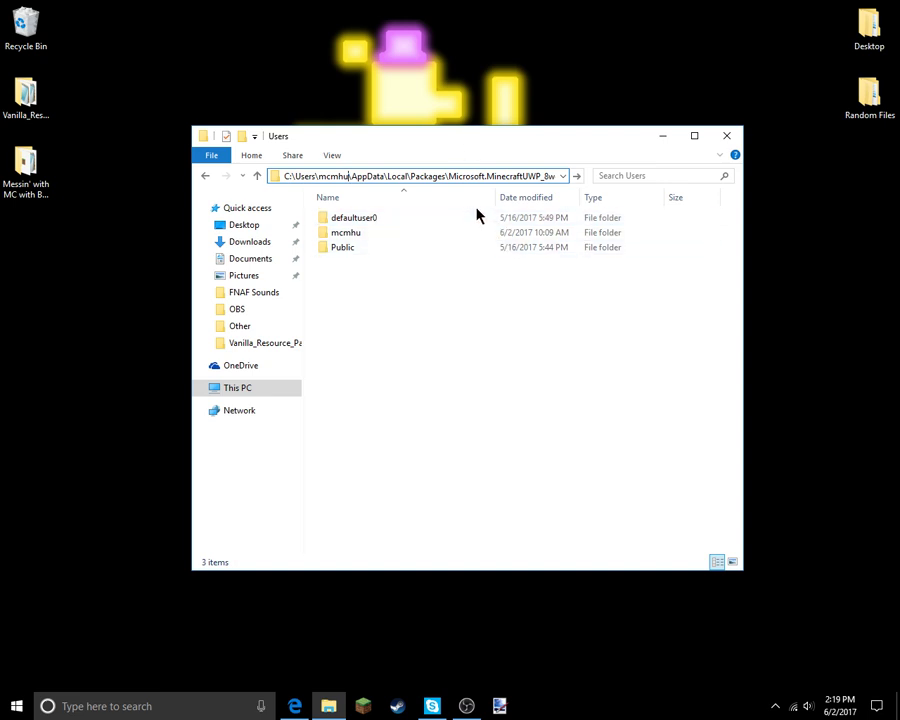
key("Return")
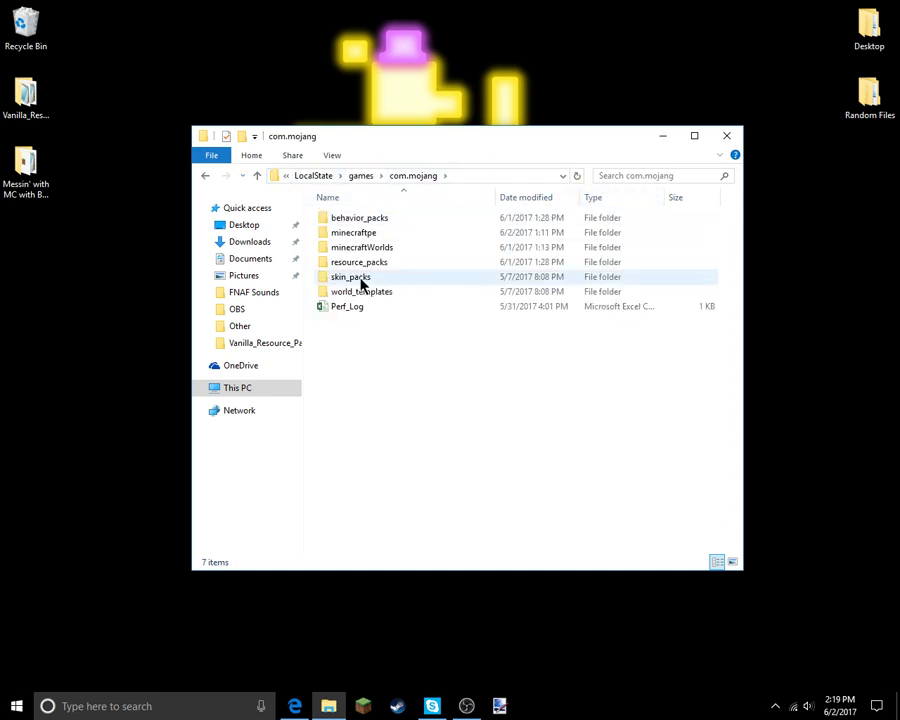
- Copy the com.mojang path, then drag Vanilla_Resource_Pack_1.1.0 from the desktop into resource_packs
left_click(453, 177)
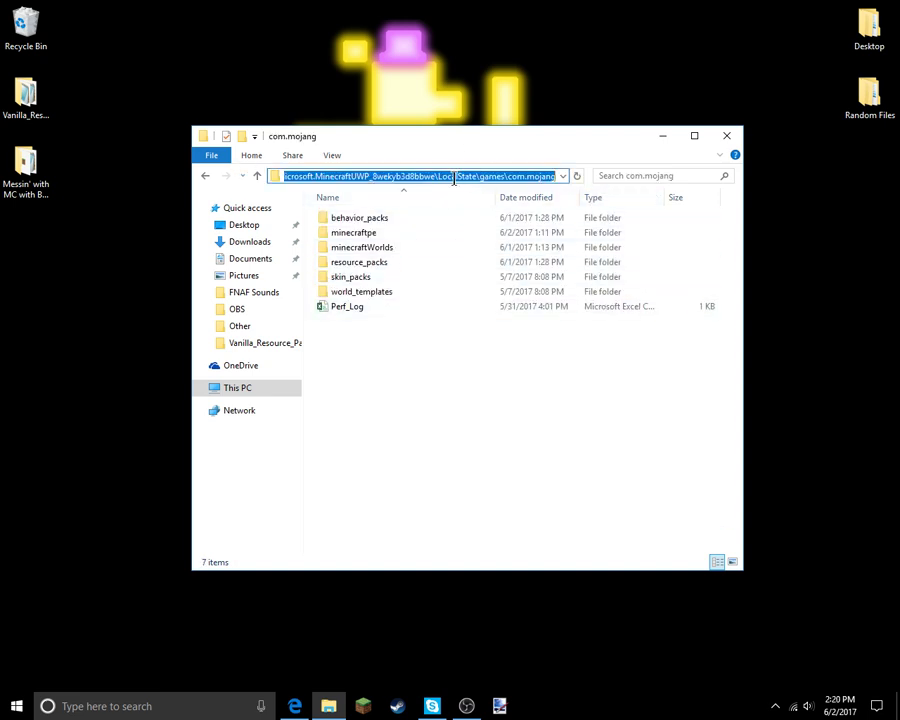
right_click(432, 178)
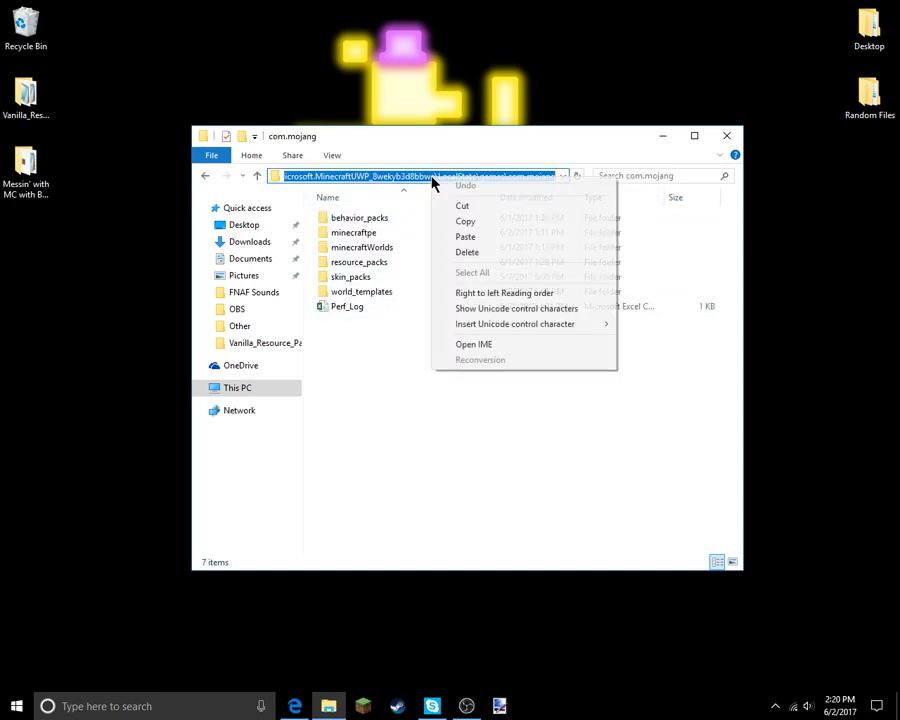
left_click(487, 230)
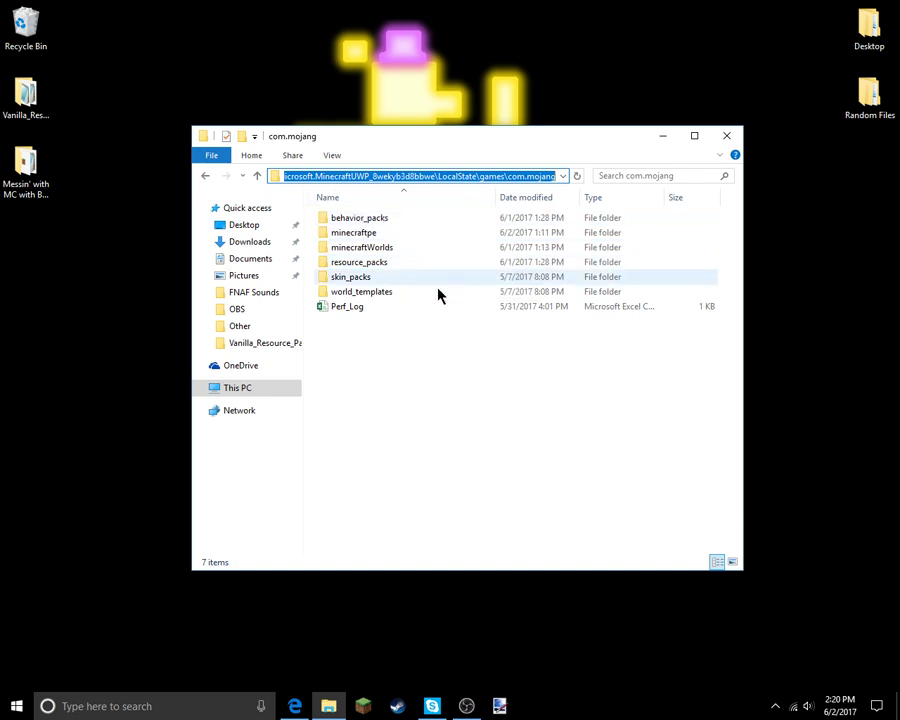
double_click(376, 263)
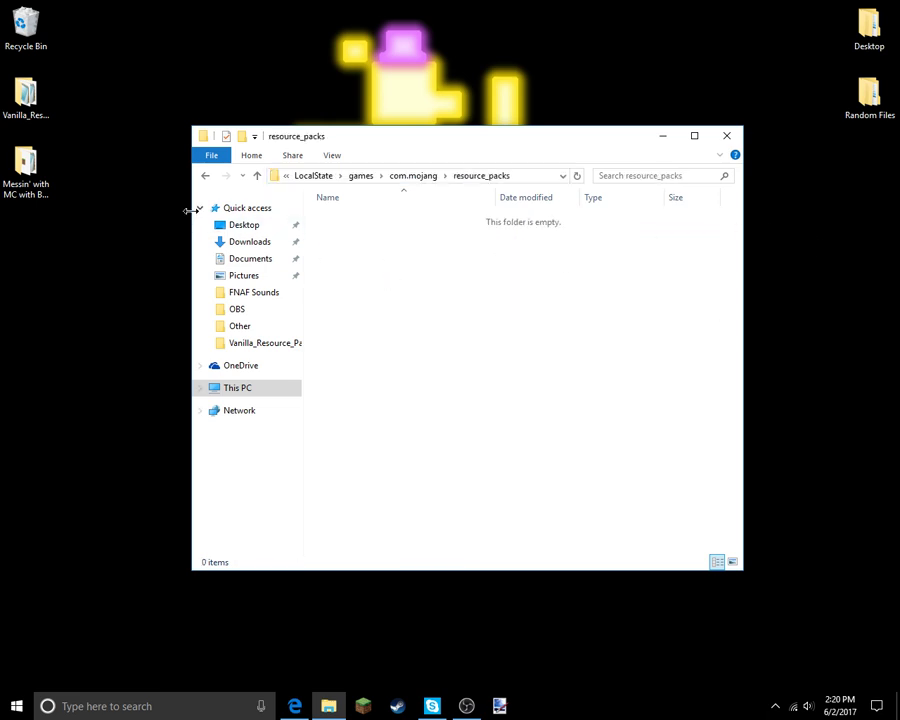
mouse_move(28, 105)
left_mouse_down()
mouse_move(427, 312)
mouse_move(497, 271)
left_mouse_up()
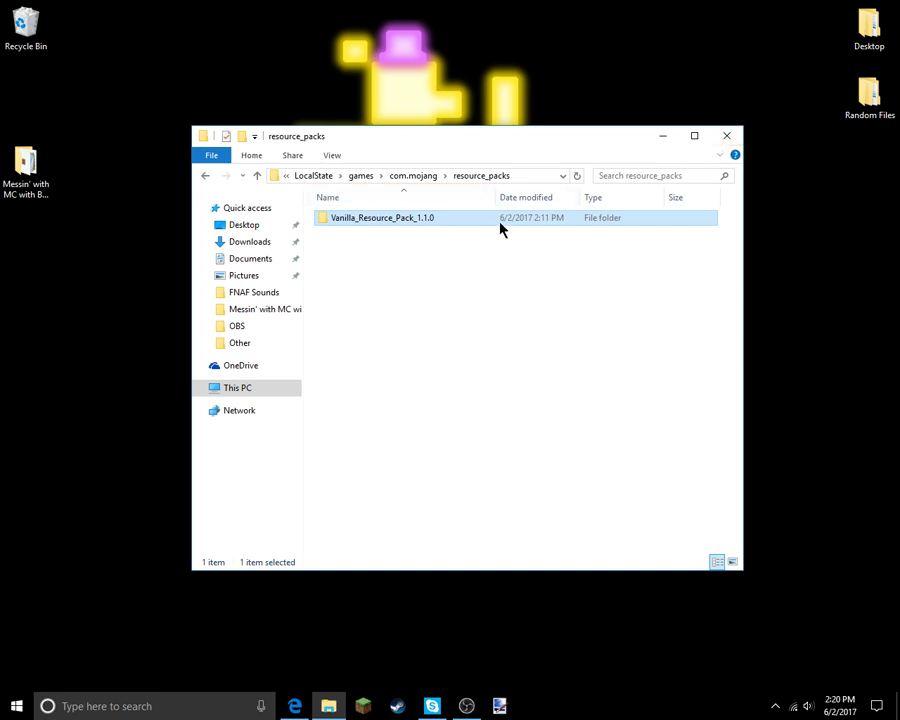
- Close the resource_packs window, then open and dismiss the Start menu and Run dialog
left_click(727, 135)
key("super")
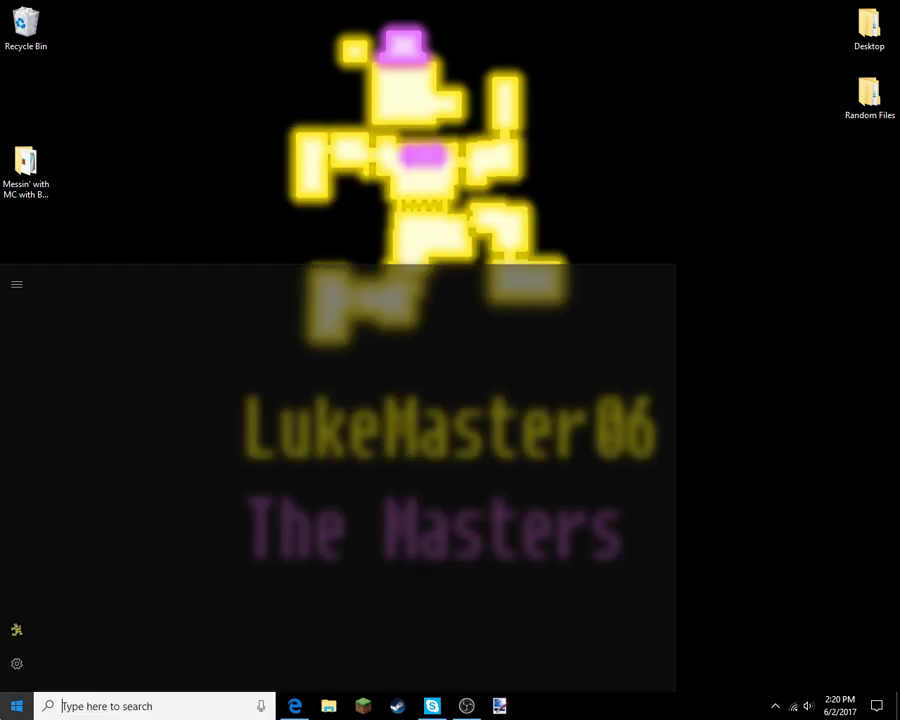
scroll(422, 532, "down", 2)
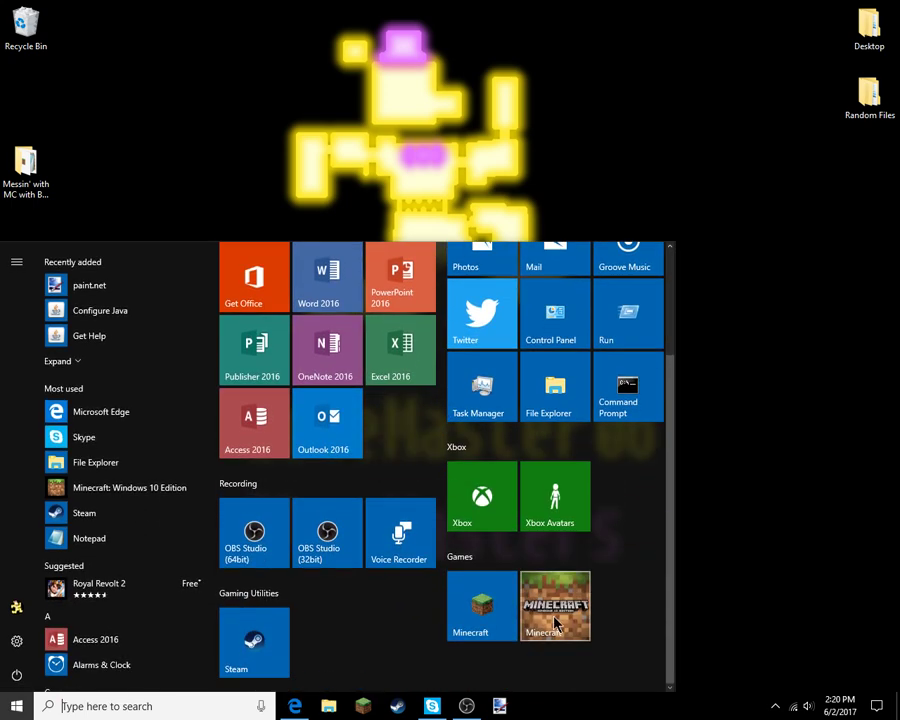
left_click(760, 503)
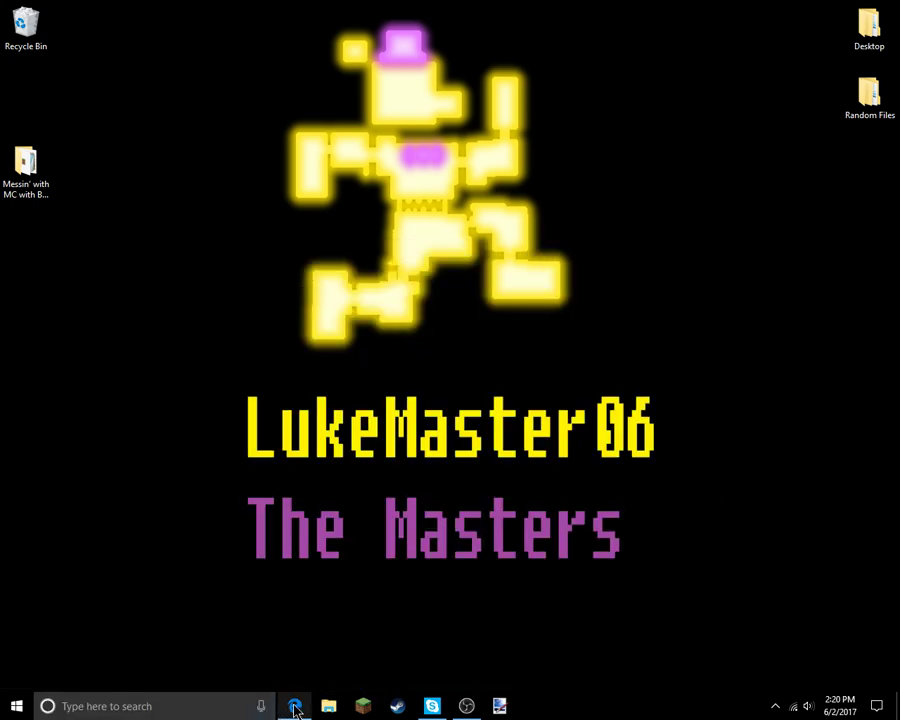
key("super+r")
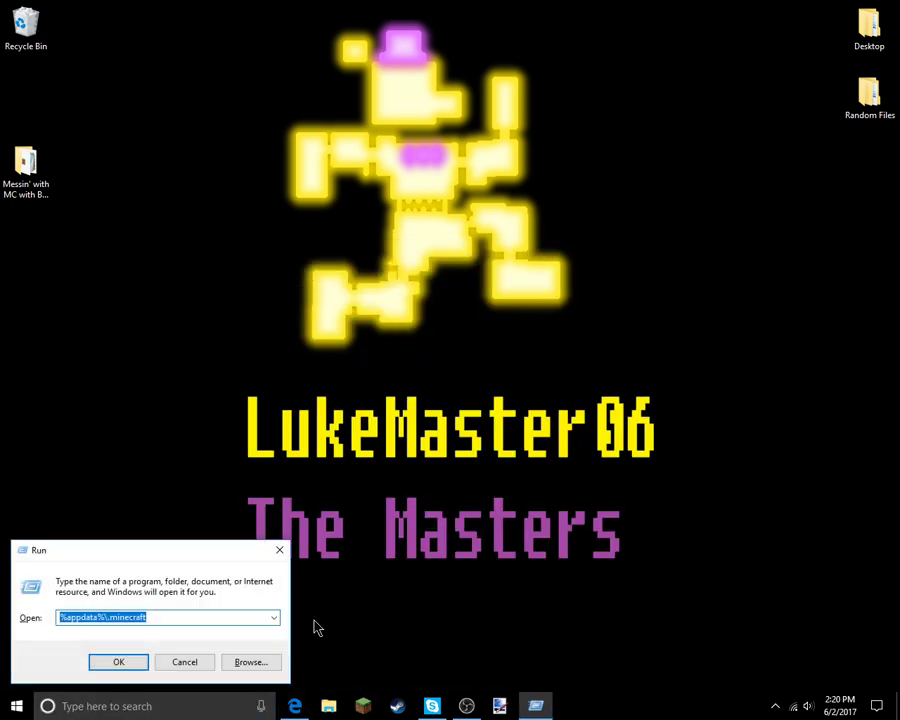
left_click(287, 557)
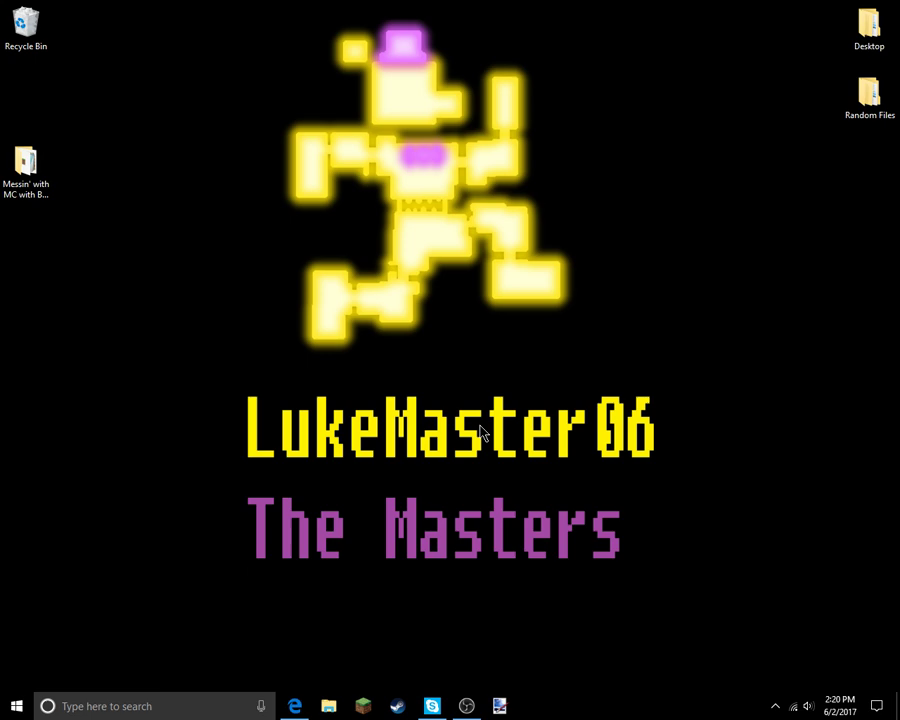
- Restore the recording OBS Studio window from the taskbar
left_click(466, 705)
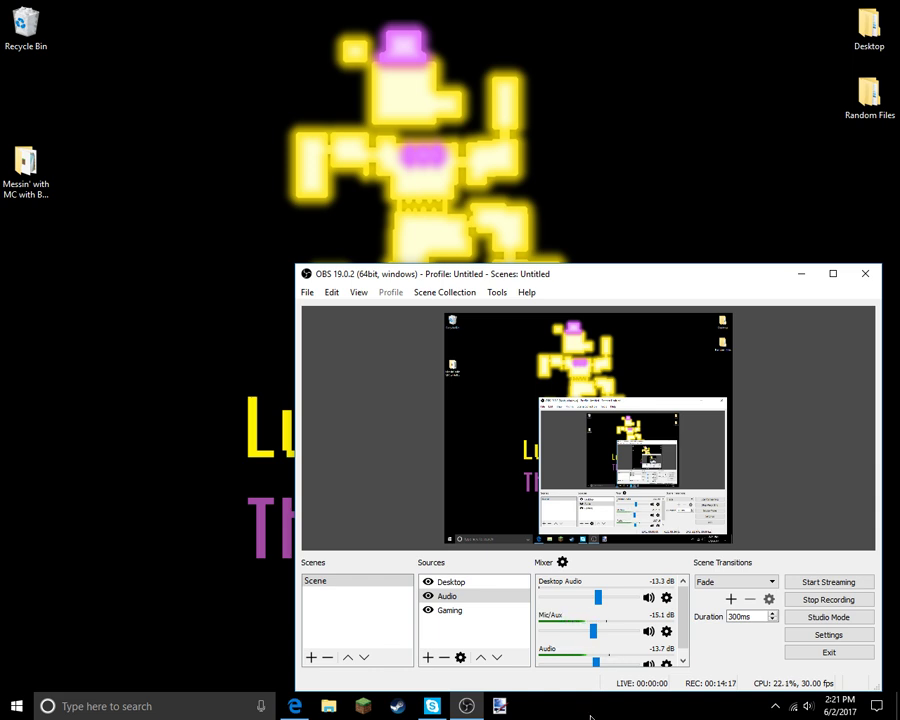
left_click(801, 274)
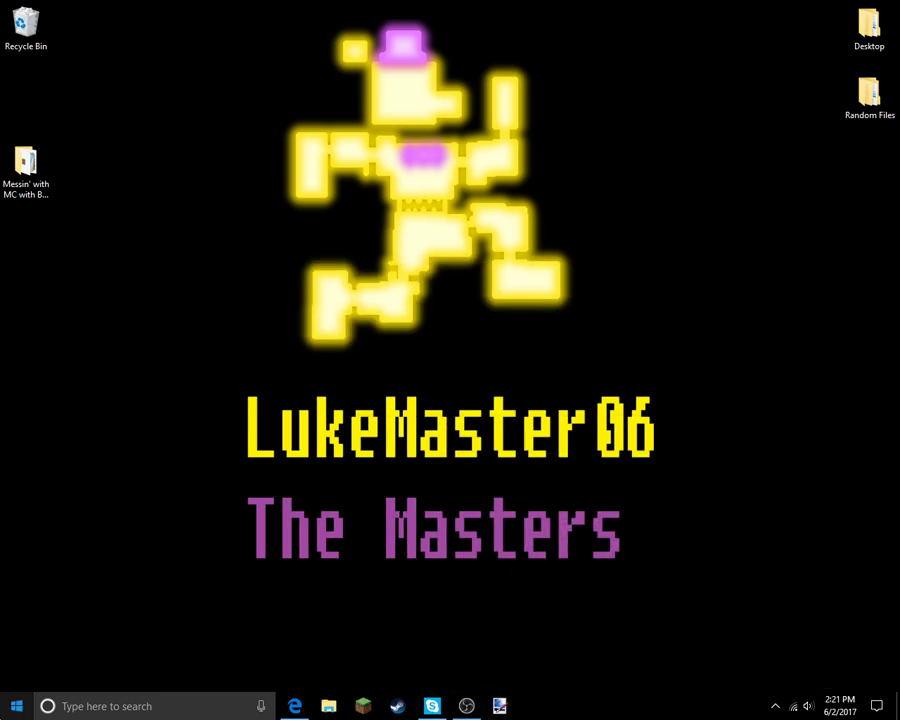
left_click(16, 706)
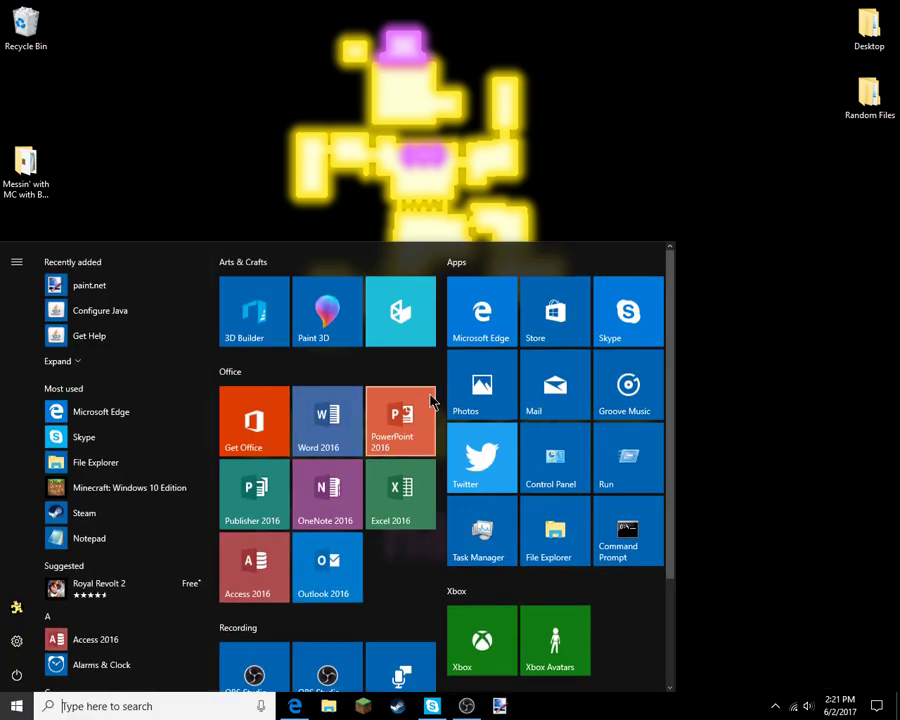
left_click(813, 381)
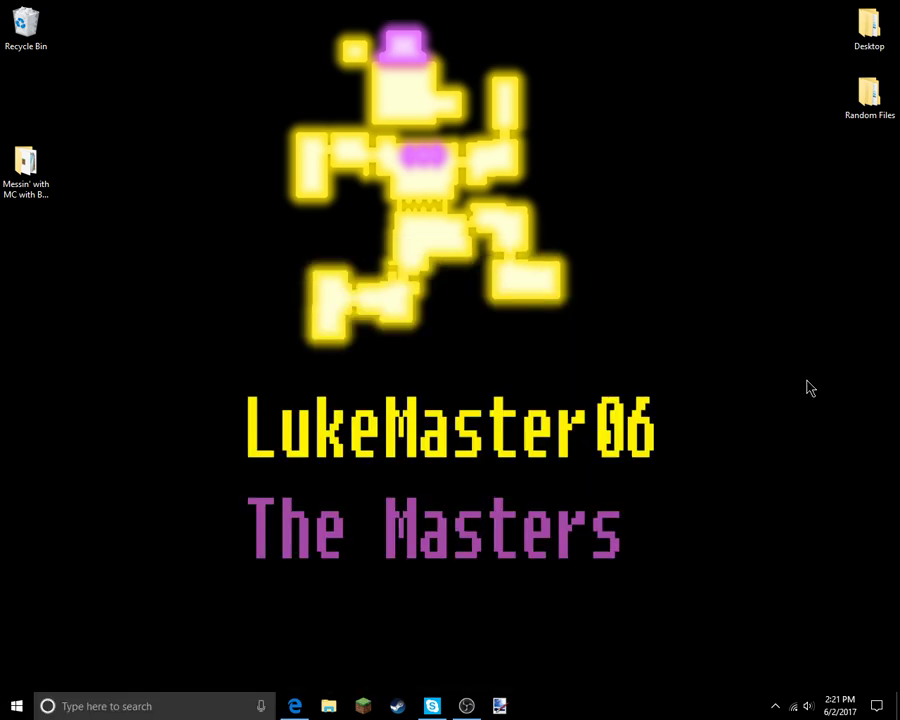
left_click(466, 706)
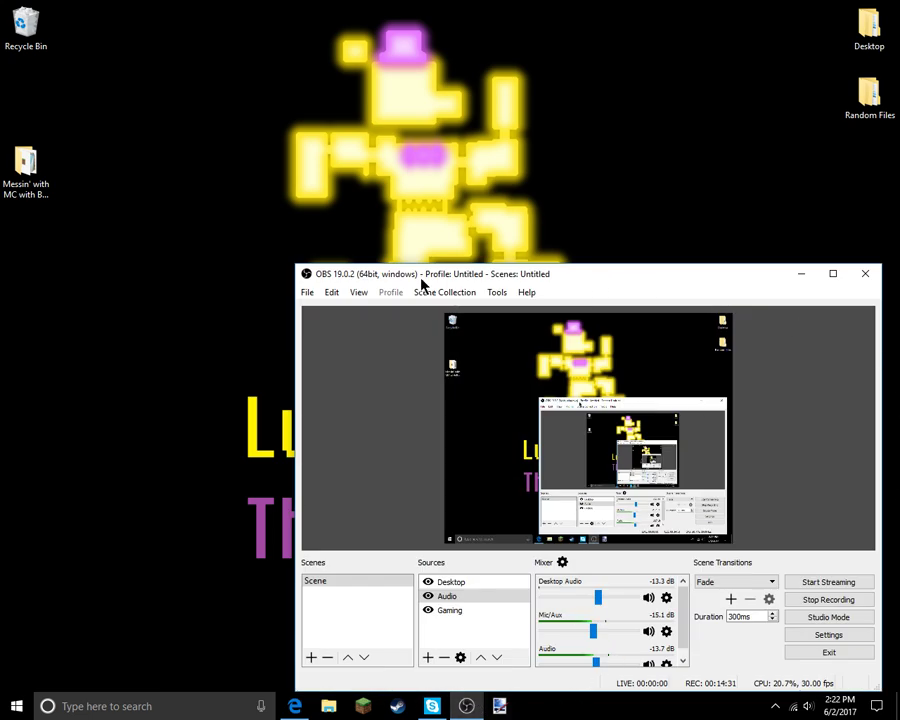